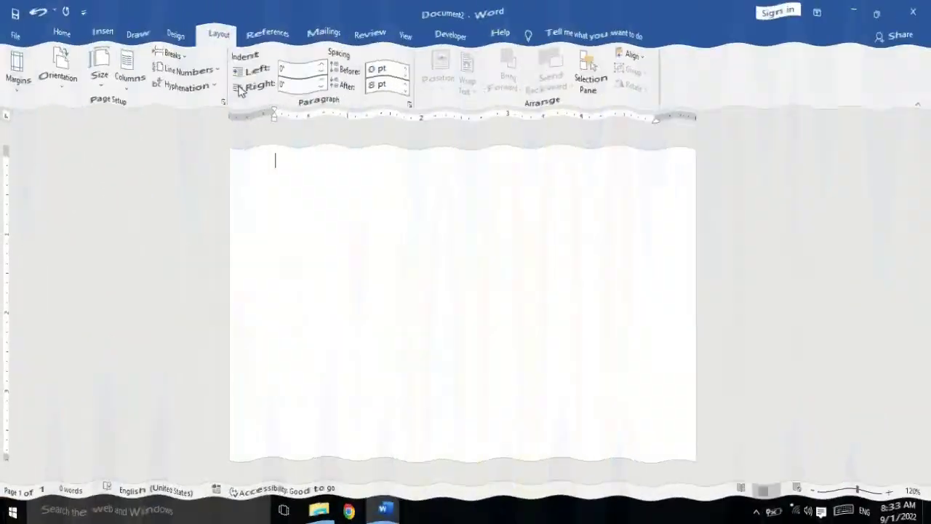
- Give the page a light yellow background from More Colors, then soften it to a paler yellow
{"action": "left_click", "coordinate": [179, 33]}
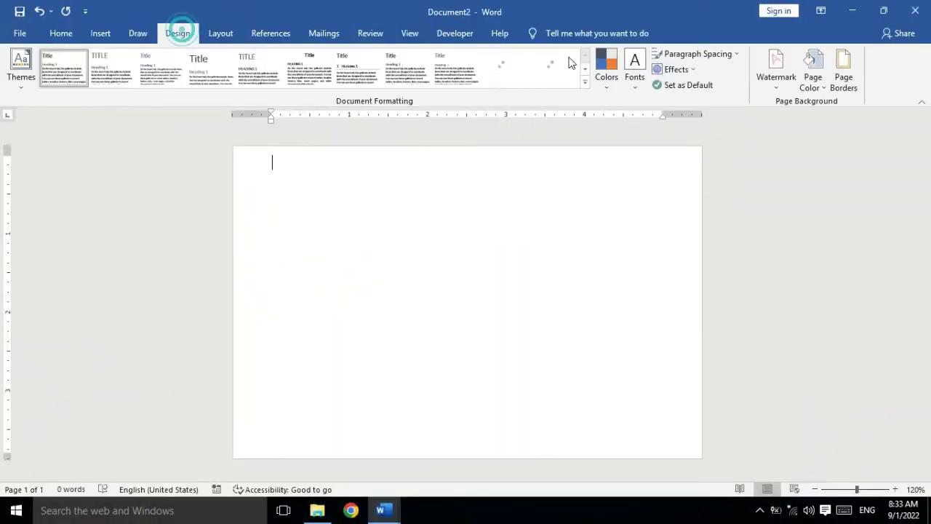
{"action": "left_click", "coordinate": [810, 81]}
{"action": "left_click", "coordinate": [829, 222]}
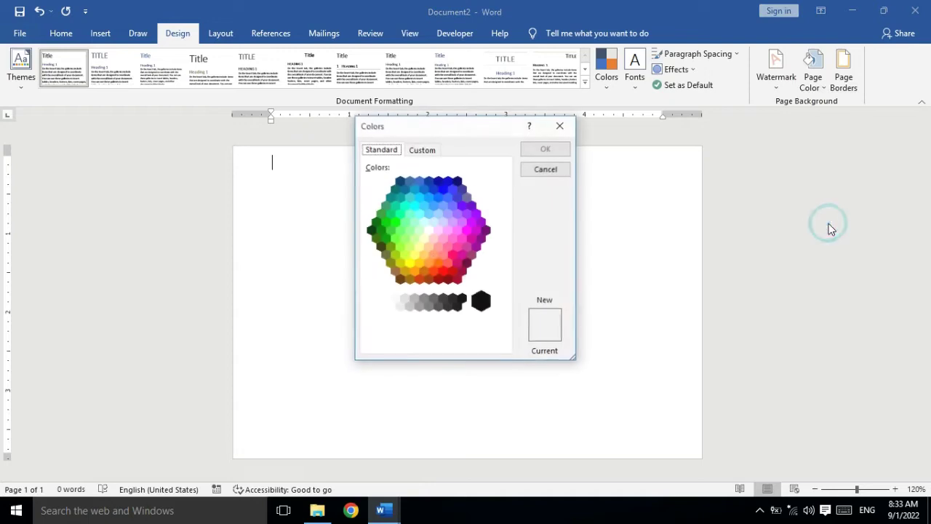
{"action": "left_click", "coordinate": [418, 247]}
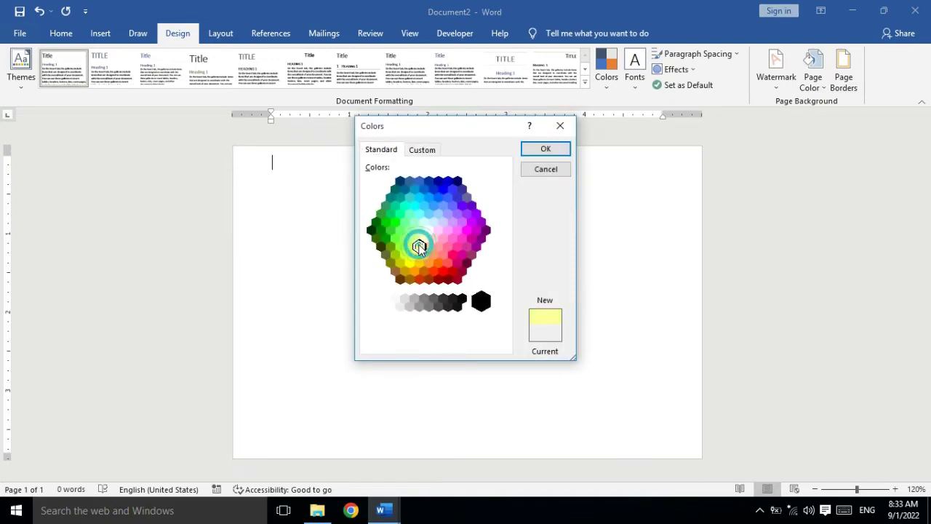
{"action": "left_click", "coordinate": [544, 149]}
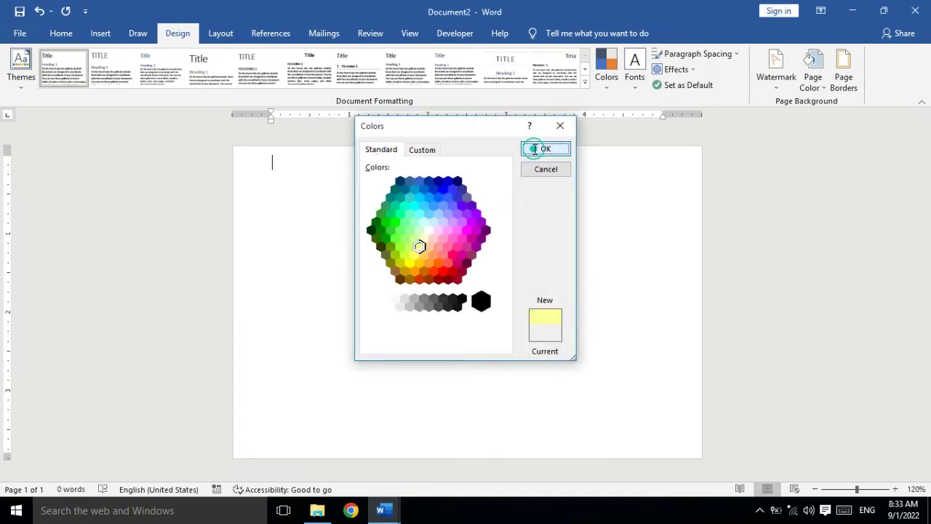
{"action": "left_click", "coordinate": [826, 88]}
{"action": "left_click", "coordinate": [844, 250]}
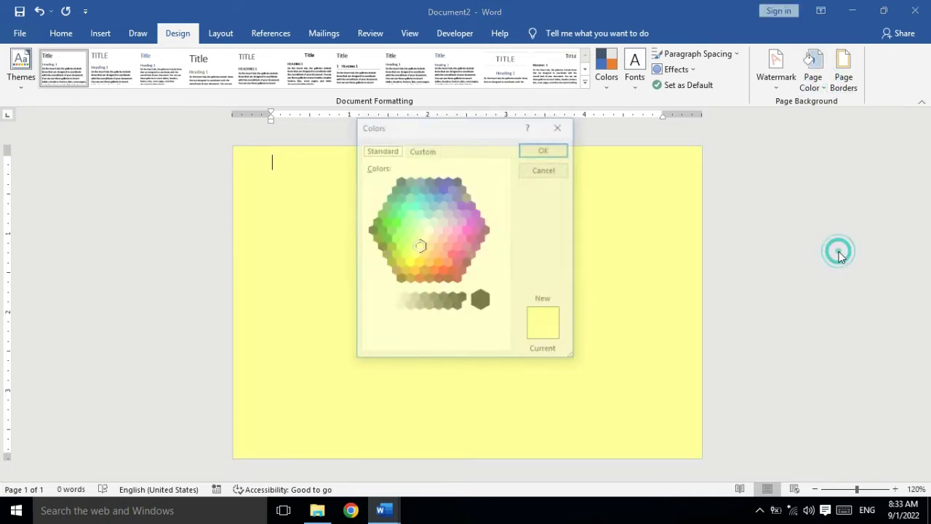
{"action": "left_click", "coordinate": [424, 239]}
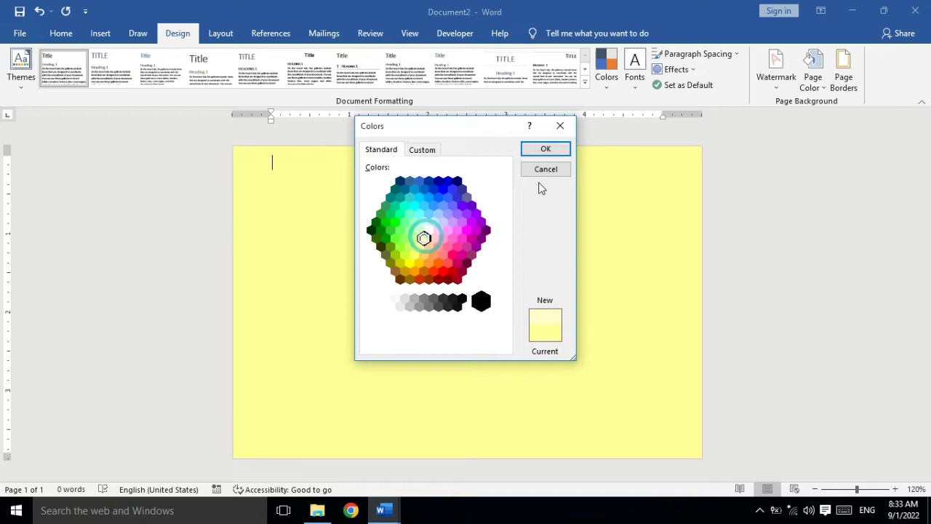
{"action": "left_click", "coordinate": [546, 149]}
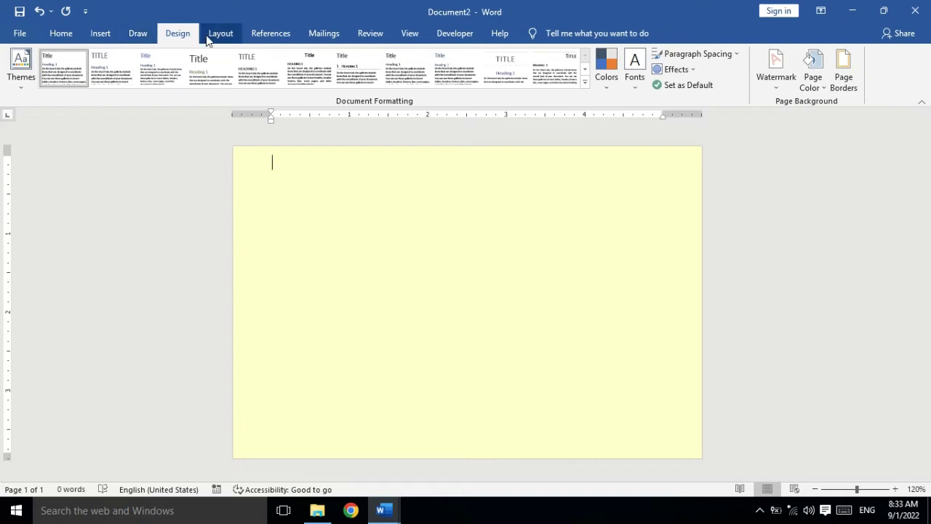
- Draw a right triangle on the upper-left part of the page
{"action": "left_click", "coordinate": [100, 34]}
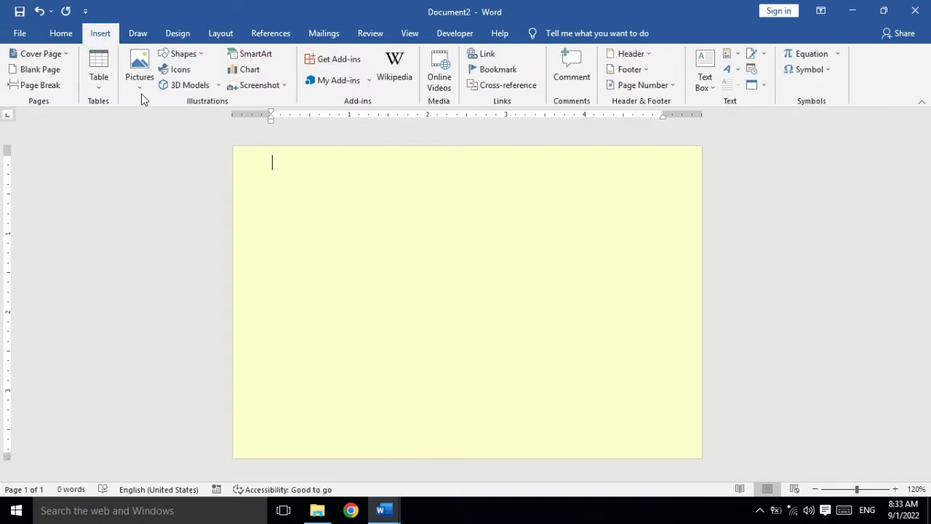
{"action": "left_click", "coordinate": [204, 52]}
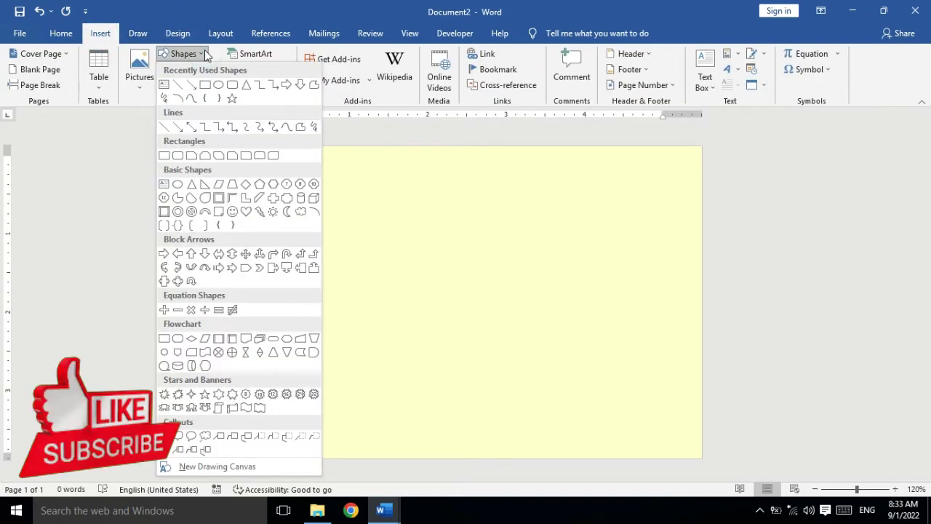
{"action": "left_click", "coordinate": [205, 184]}
{"action": "mouse_move", "coordinate": [299, 189]}
{"action": "left_mouse_down"}
{"action": "mouse_move", "coordinate": [456, 352]}
{"action": "mouse_move", "coordinate": [496, 418]}
{"action": "left_mouse_up"}
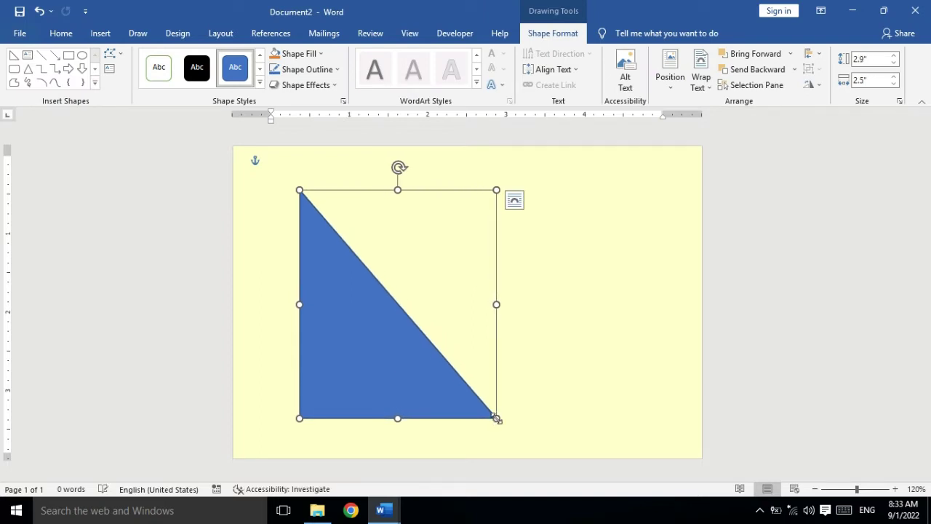
- Give the triangle a dark orange outline and a brown fill
{"action": "left_click", "coordinate": [339, 70]}
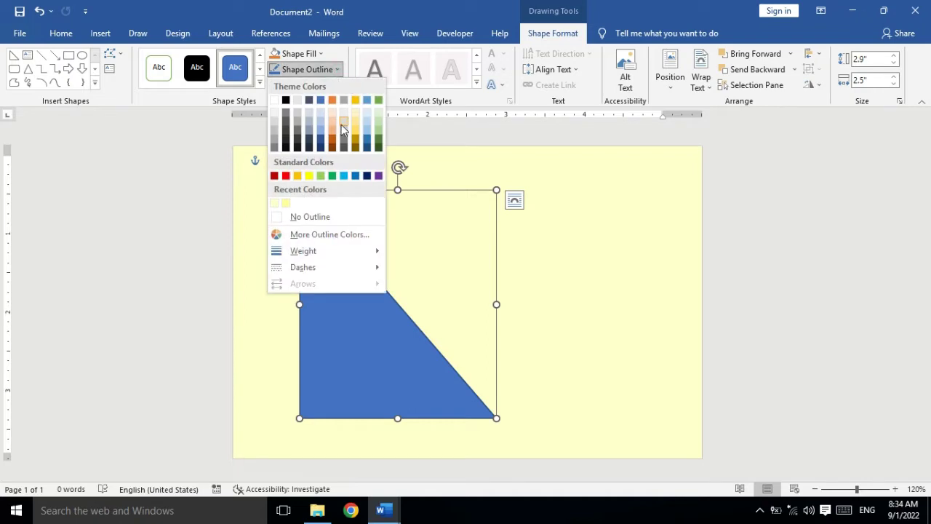
{"action": "left_click", "coordinate": [333, 149]}
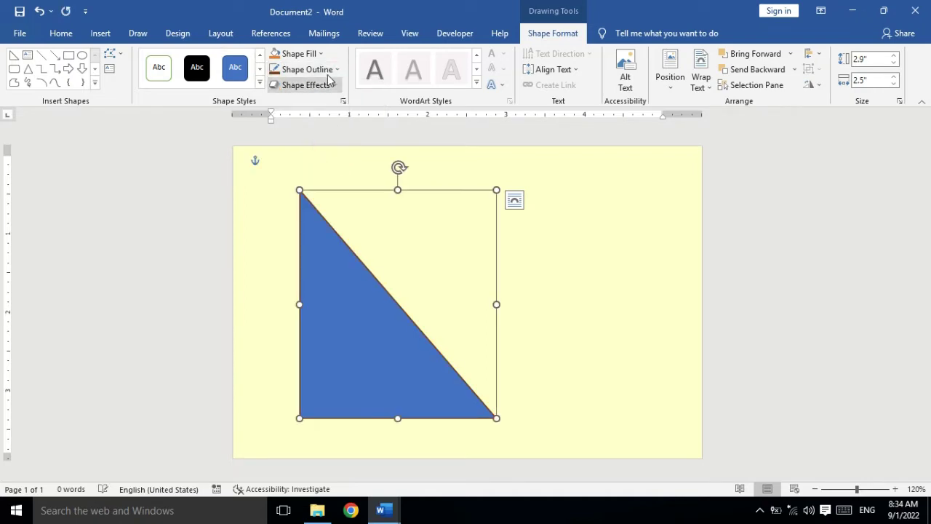
{"action": "left_click", "coordinate": [320, 54]}
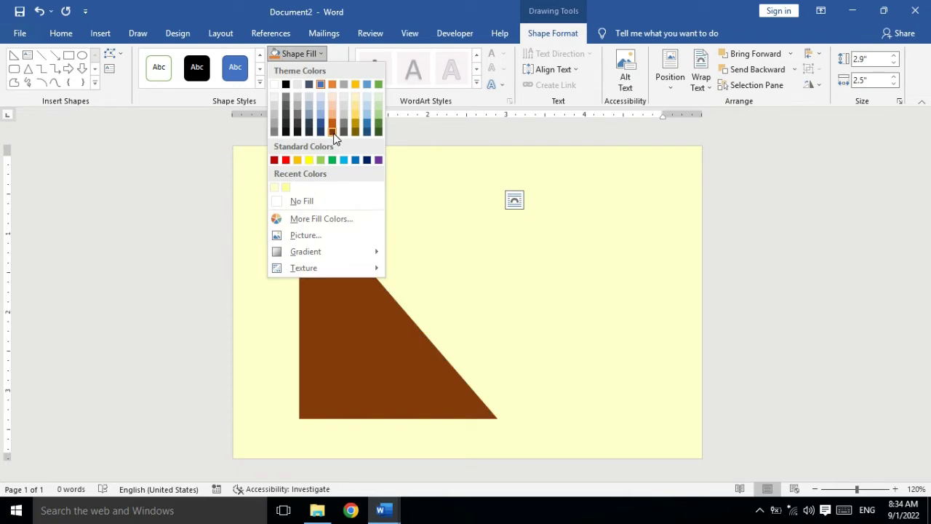
{"action": "left_click", "coordinate": [333, 132]}
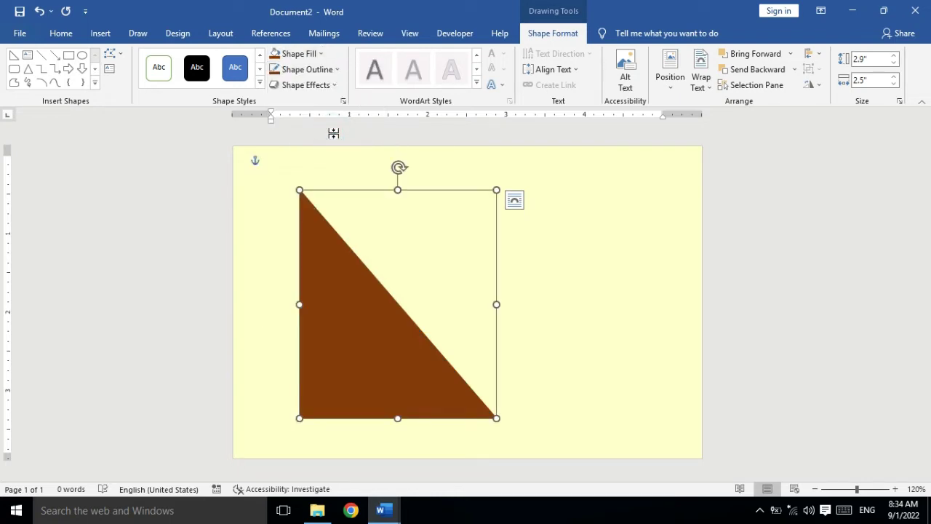
- Flip the triangle, move it to the top-right corner, enlarge it to 3.45" by 2.92", and duplicate it
{"action": "mouse_move", "coordinate": [399, 169]}
{"action": "left_mouse_down"}
{"action": "mouse_move", "coordinate": [317, 389]}
{"action": "mouse_move", "coordinate": [399, 399]}
{"action": "left_mouse_up"}
{"action": "left_click_drag", "start_coordinate": [448, 304], "coordinate": [657, 259]}
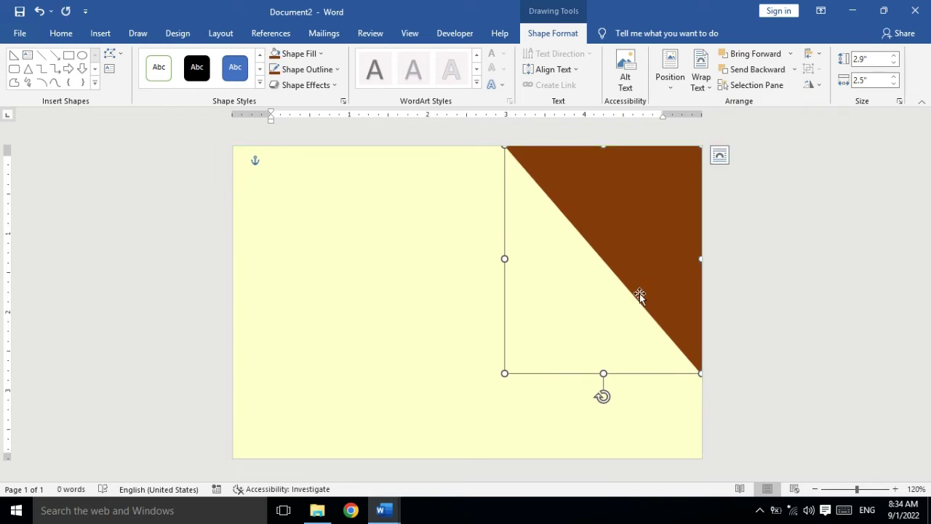
{"action": "left_click_drag", "start_coordinate": [500, 375], "coordinate": [473, 416]}
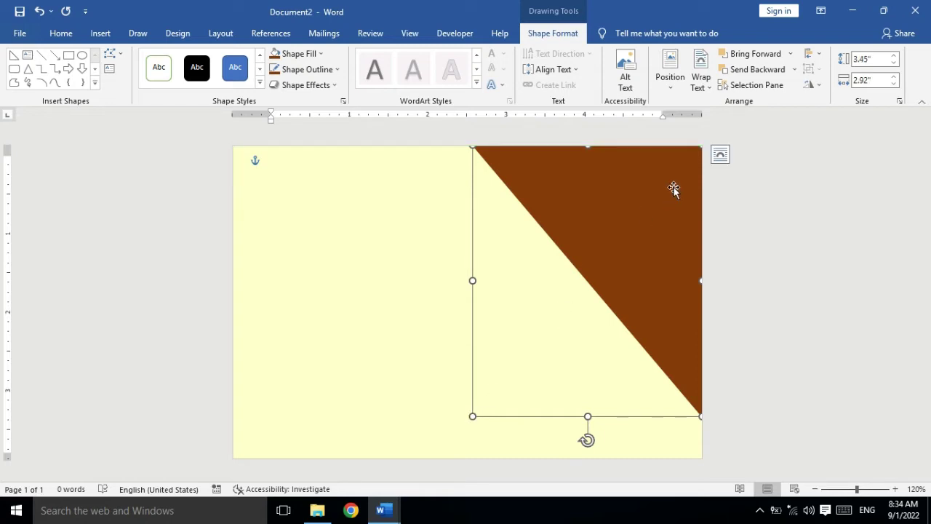
{"action": "key", "text": "ctrl+d"}
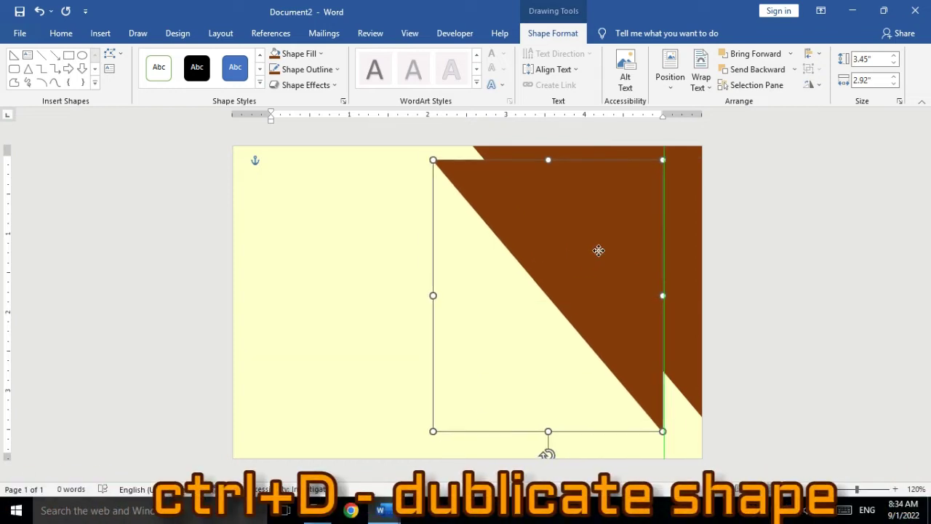
- Align the copy over the original and enlarge it to 3.61" by 3.21", then open its detailed fill settings
{"action": "left_click_drag", "start_coordinate": [630, 255], "coordinate": [636, 238]}
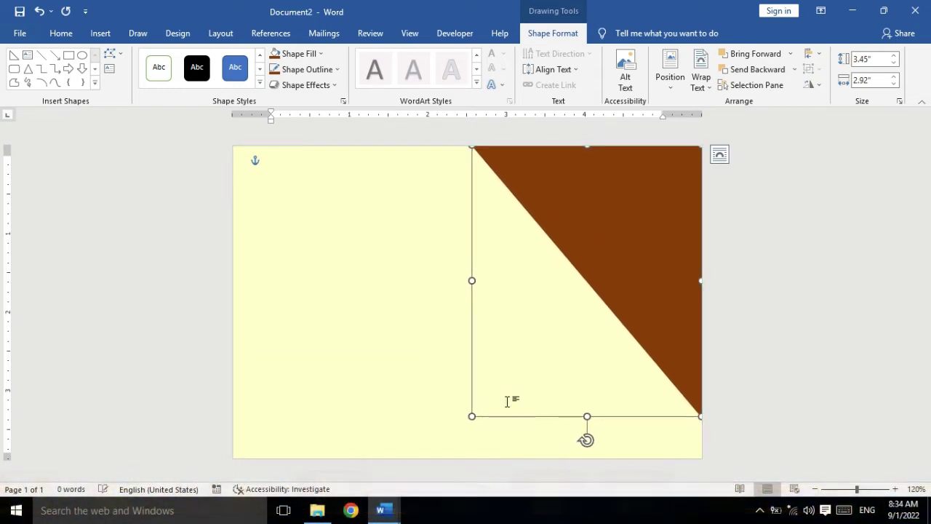
{"action": "left_click_drag", "start_coordinate": [472, 416], "coordinate": [449, 429]}
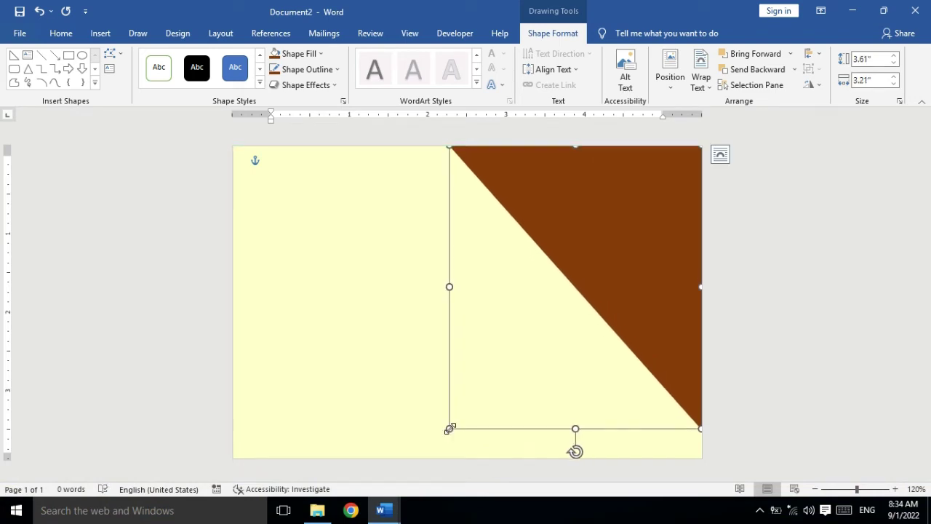
{"action": "left_click", "coordinate": [332, 69]}
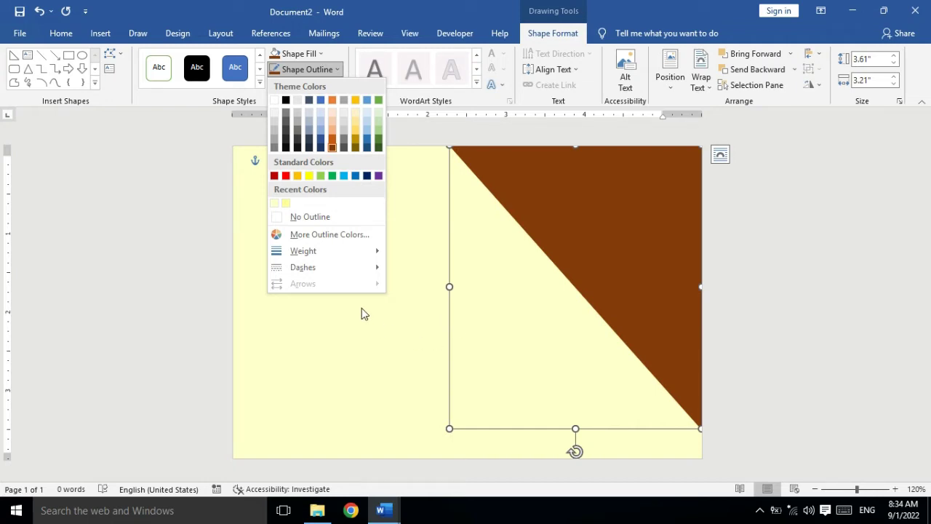
{"action": "left_click", "coordinate": [322, 55]}
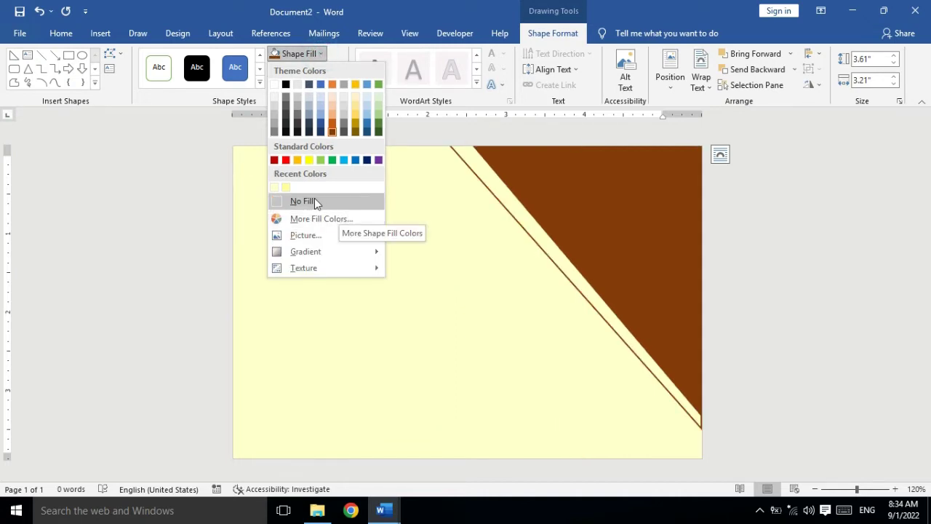
{"action": "mouse_move", "coordinate": [305, 251]}
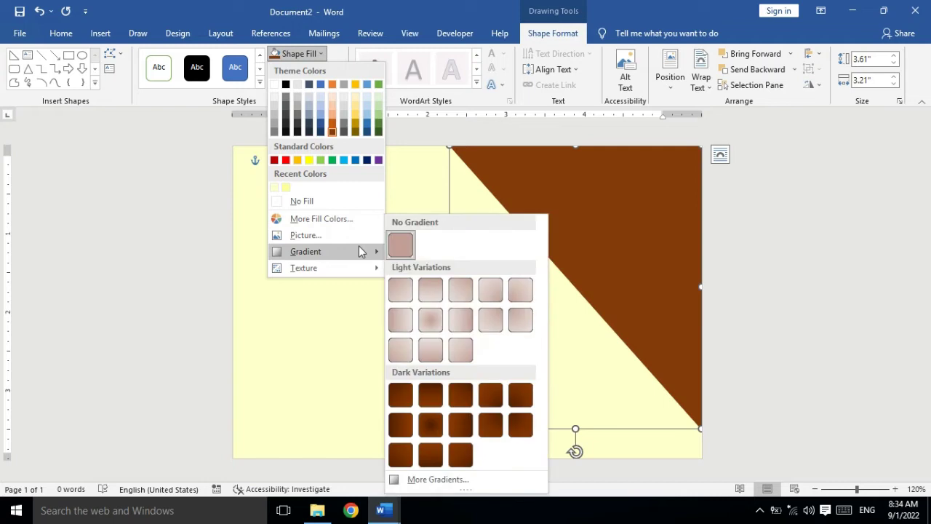
{"action": "left_click", "coordinate": [439, 479]}
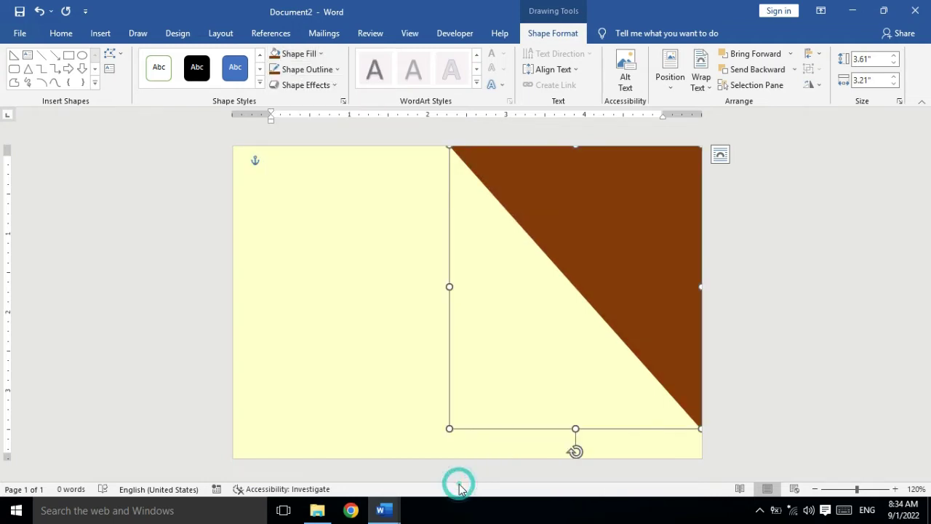
- Switch the copy to a two-stop gradient fill with a dark gold left stop
{"action": "left_click", "coordinate": [791, 230]}
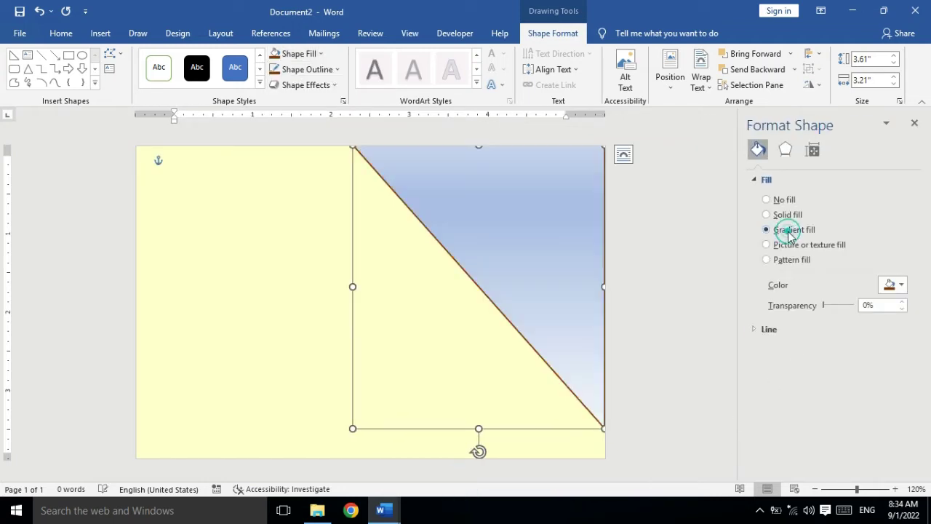
{"action": "left_click", "coordinate": [835, 382]}
{"action": "key", "text": "Left"}
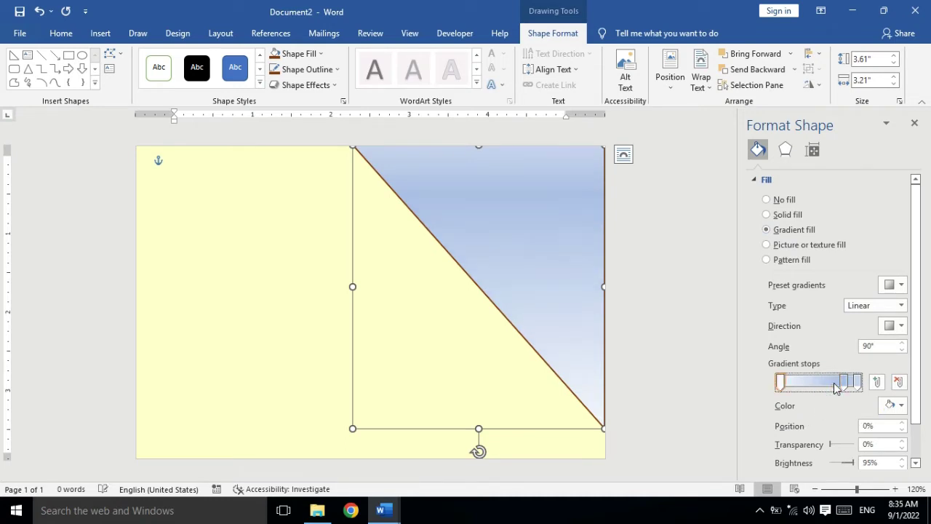
{"action": "left_click_drag", "start_coordinate": [845, 382], "coordinate": [847, 396]}
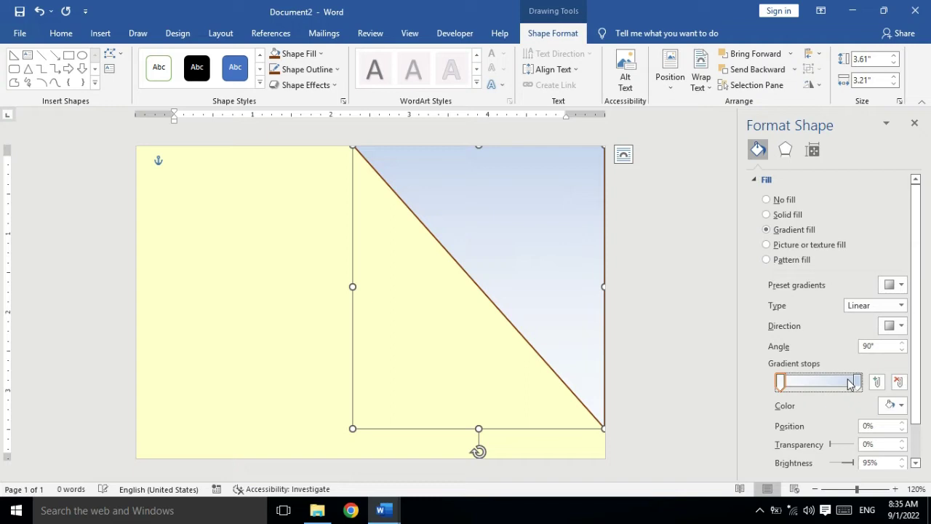
{"action": "left_click", "coordinate": [780, 383]}
{"action": "left_click", "coordinate": [893, 405]}
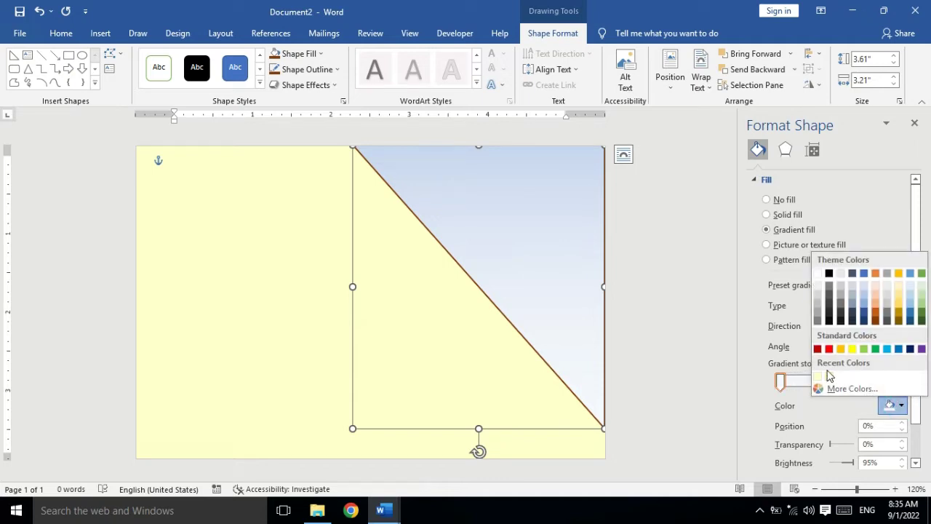
{"action": "left_click", "coordinate": [899, 322]}
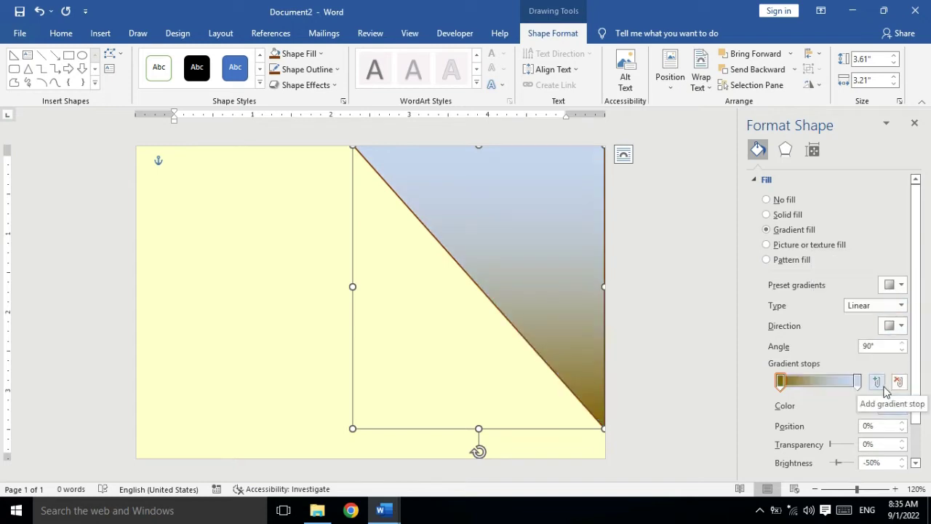
- Make the right gradient stop orange-gold at 64% transparency, and nudge the triangle slightly
{"action": "left_click", "coordinate": [857, 381]}
{"action": "left_click", "coordinate": [898, 405]}
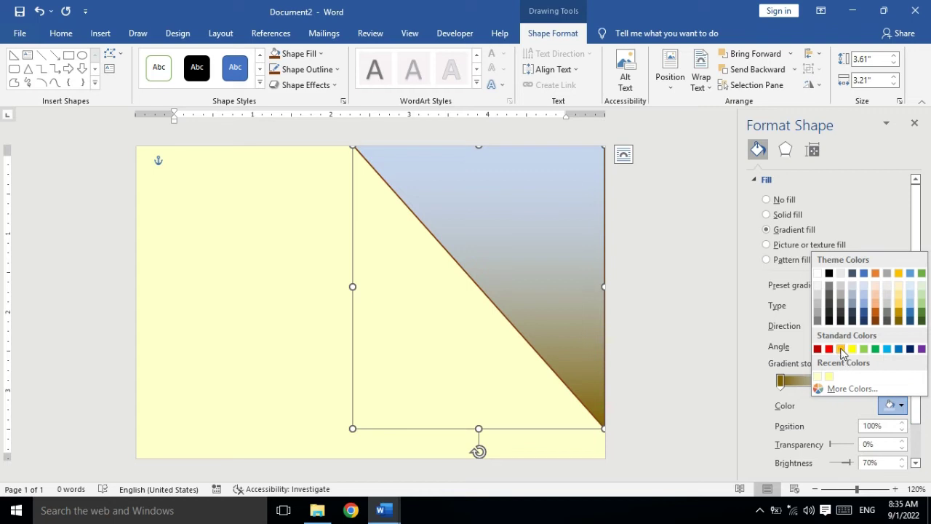
{"action": "left_click", "coordinate": [841, 350]}
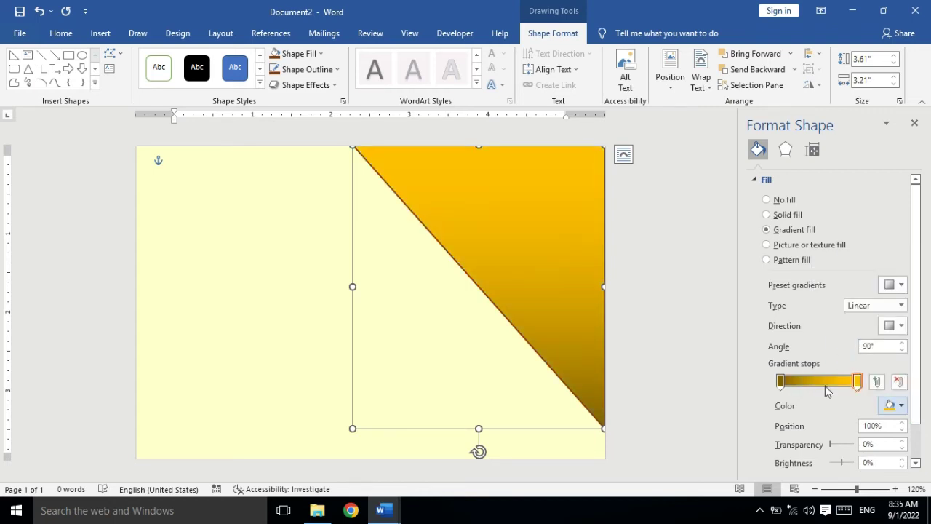
{"action": "left_click_drag", "start_coordinate": [832, 445], "coordinate": [848, 446]}
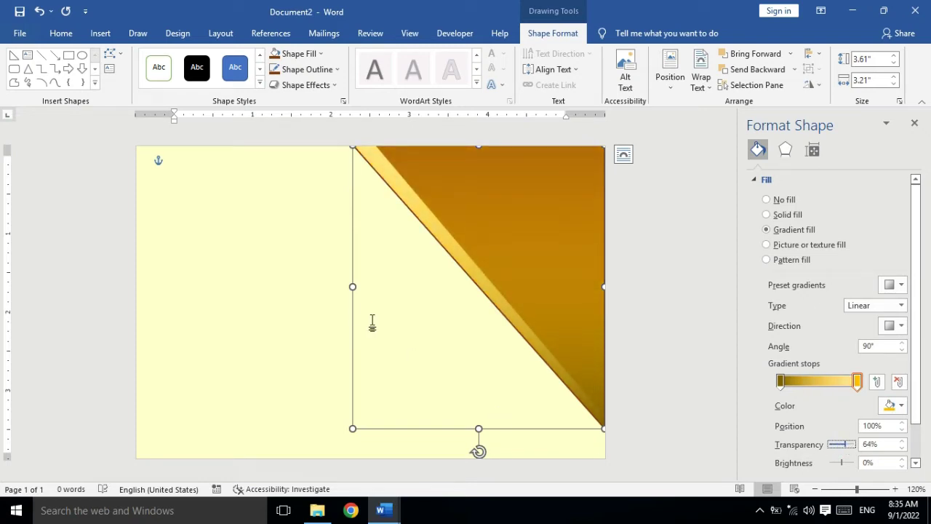
{"action": "mouse_move", "coordinate": [392, 428]}
{"action": "left_mouse_down"}
{"action": "mouse_move", "coordinate": [400, 416]}
{"action": "mouse_move", "coordinate": [386, 416]}
{"action": "left_mouse_up"}
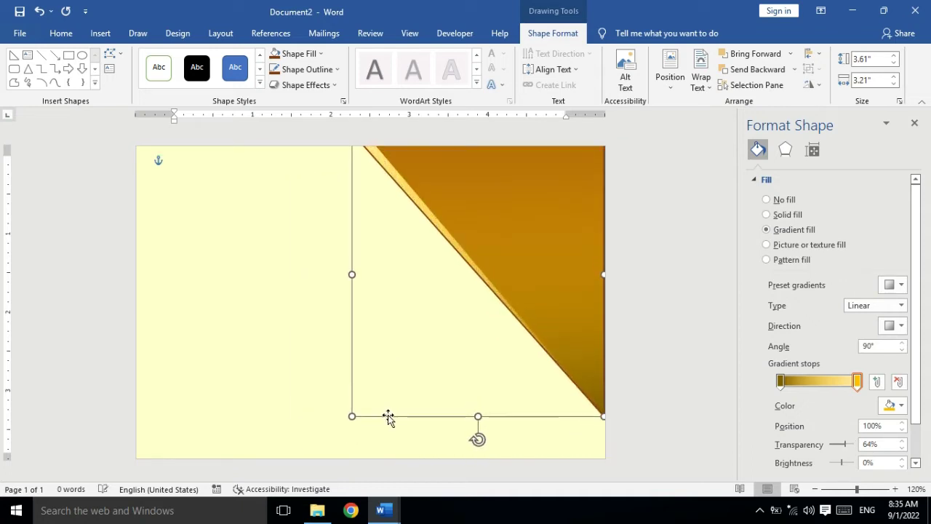
- Remove the gradient triangle's outline
{"action": "left_click", "coordinate": [379, 423]}
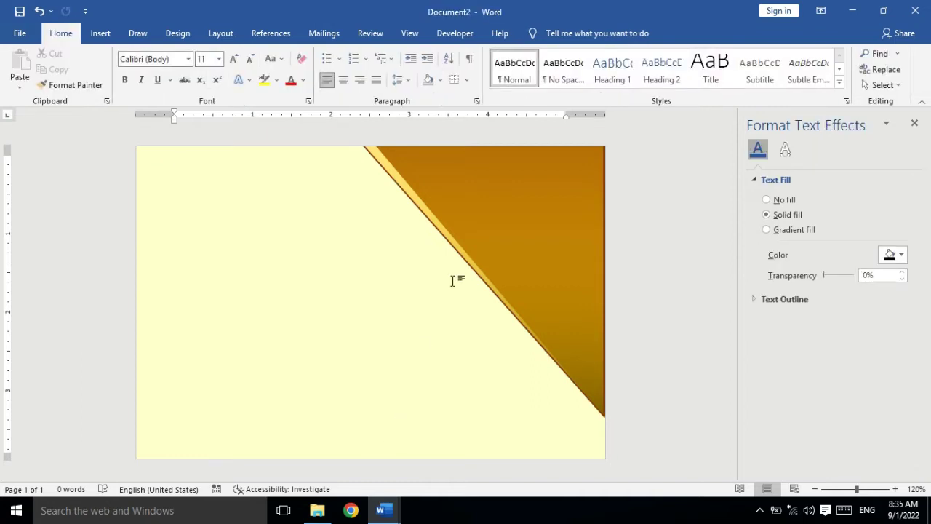
{"action": "left_click", "coordinate": [413, 196]}
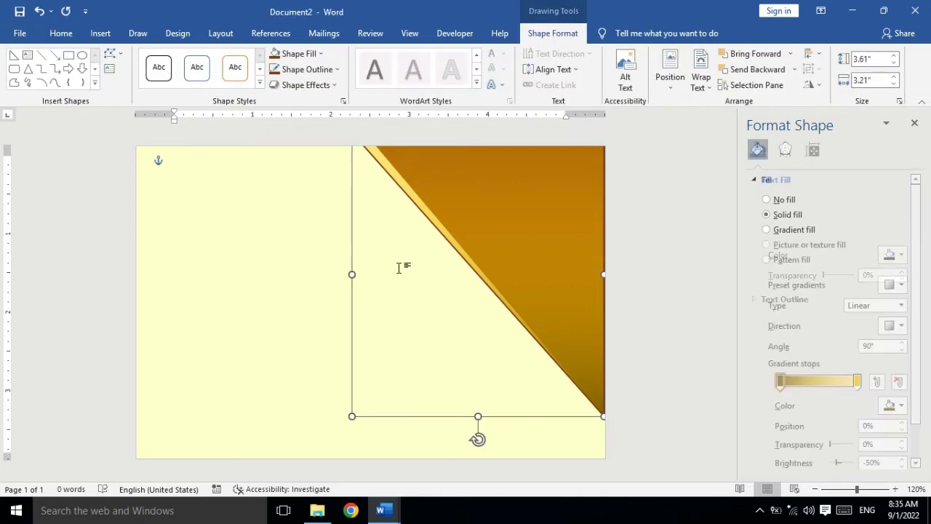
{"action": "left_click", "coordinate": [335, 69]}
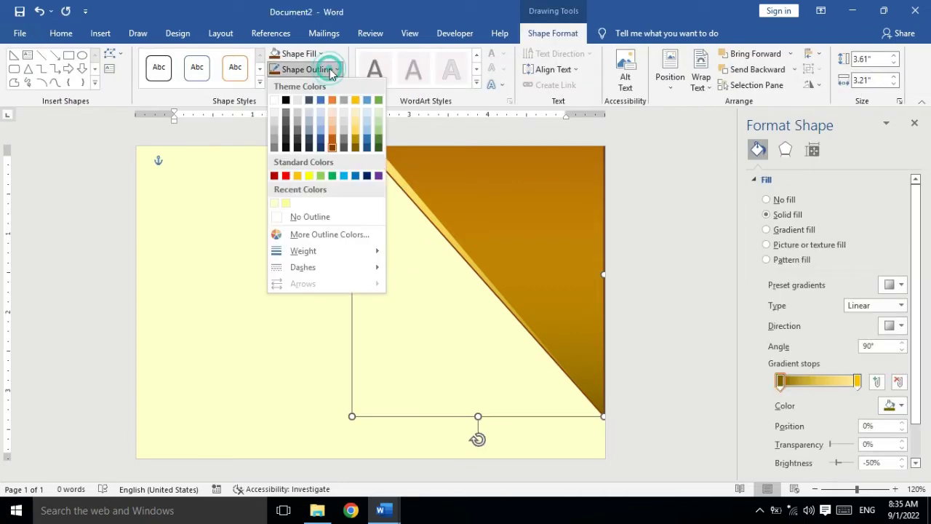
{"action": "left_click", "coordinate": [321, 222]}
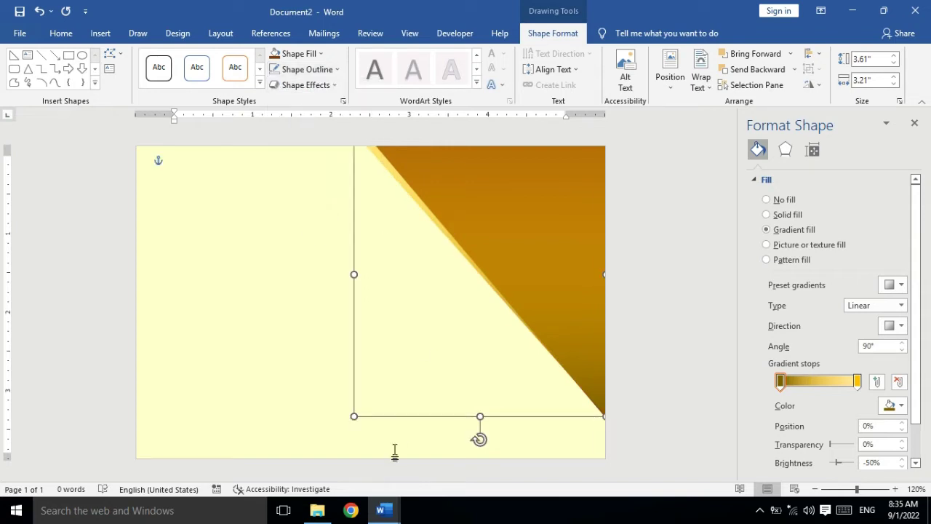
- Resize and position the triangle to 3.89" by 3.33", flush with the page's top and right edges
{"action": "left_click_drag", "start_coordinate": [368, 416], "coordinate": [363, 459]}
{"action": "key", "text": "Up"}
{"action": "key", "text": "Up"}
{"action": "key", "text": "Up"}
{"action": "key", "text": "Up"}
{"action": "key", "text": "Up"}
{"action": "key", "text": "Up"}
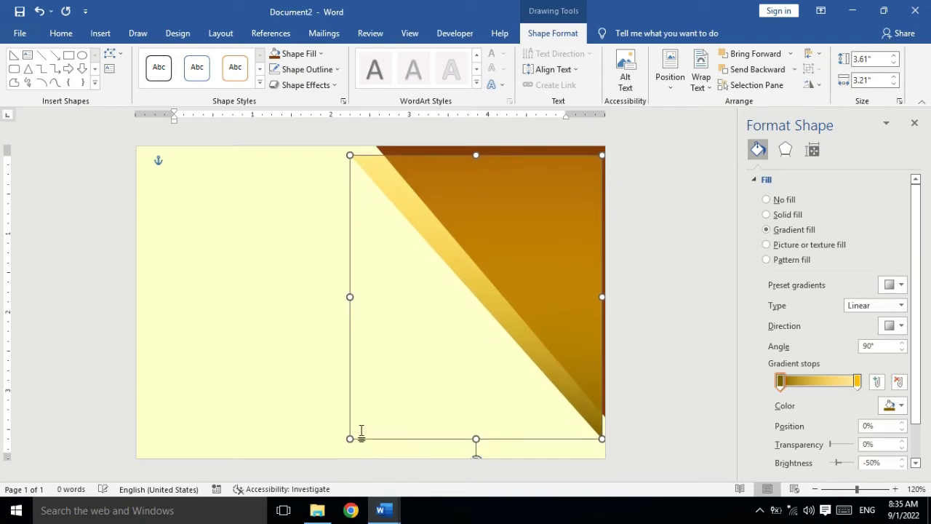
{"action": "key", "text": "Up"}
{"action": "key", "text": "Up"}
{"action": "key", "text": "Up"}
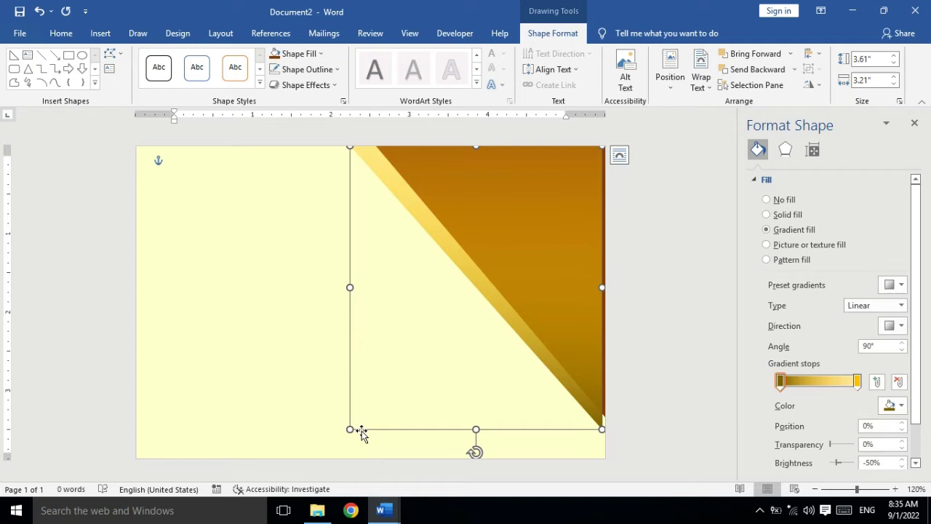
{"action": "left_click_drag", "start_coordinate": [350, 429], "coordinate": [339, 437]}
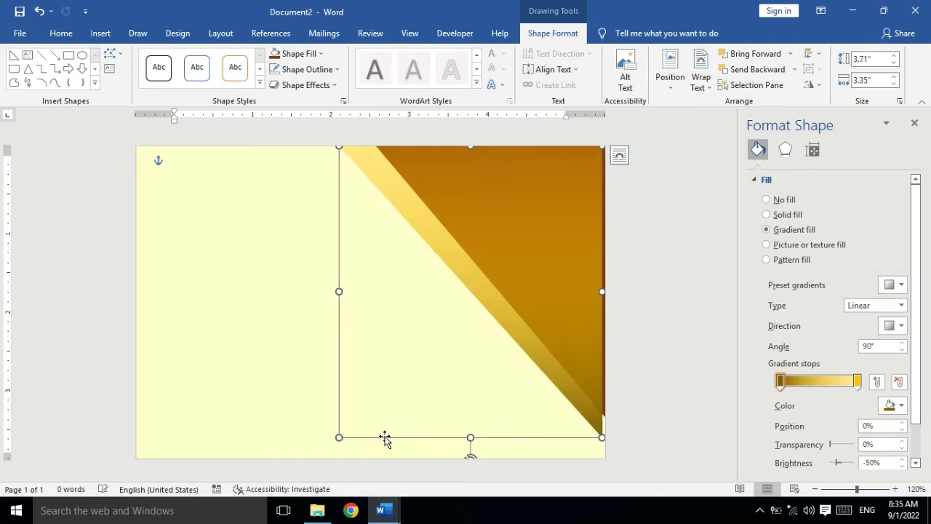
{"action": "key", "text": "ctrl+Down"}
{"action": "key", "text": "ctrl+Down"}
{"action": "key", "text": "ctrl+Down"}
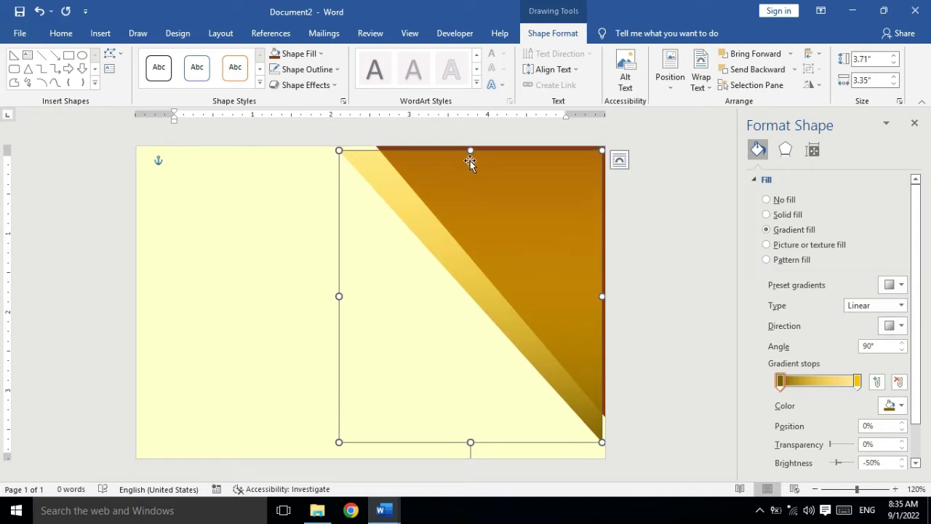
{"action": "left_click_drag", "start_coordinate": [470, 150], "coordinate": [469, 141]}
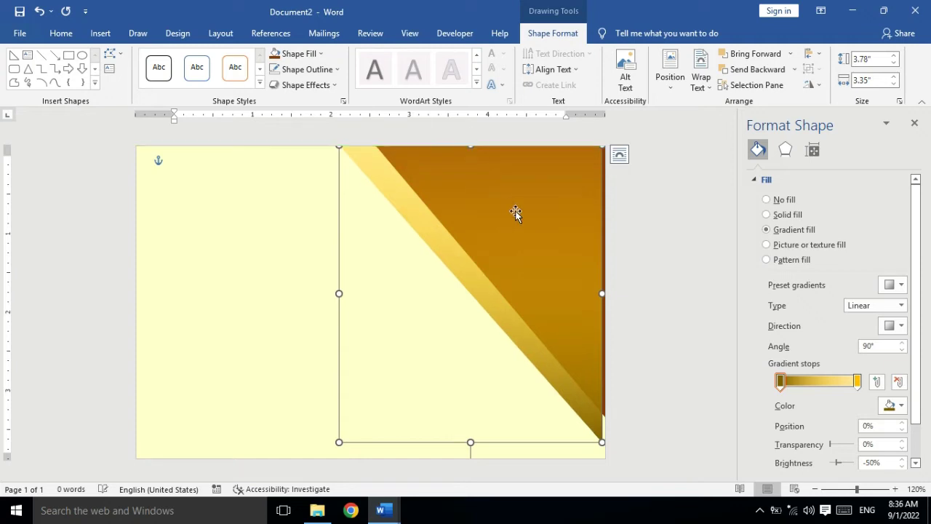
{"action": "key", "text": "ctrl+Right"}
{"action": "key", "text": "ctrl+Right"}
{"action": "key", "text": "ctrl+Right"}
{"action": "key", "text": "ctrl+Right"}
{"action": "key", "text": "ctrl+Right"}
{"action": "key", "text": "ctrl+Right"}
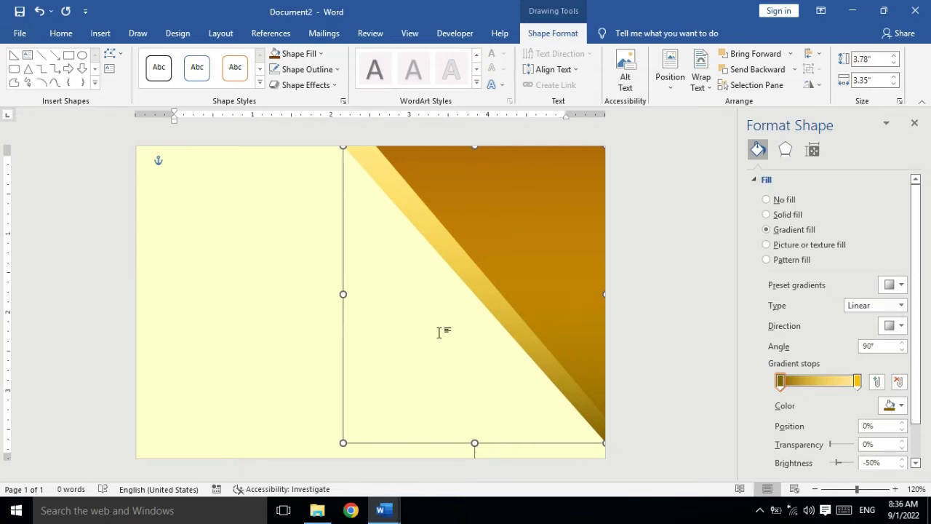
{"action": "left_click_drag", "start_coordinate": [342, 146], "coordinate": [346, 137]}
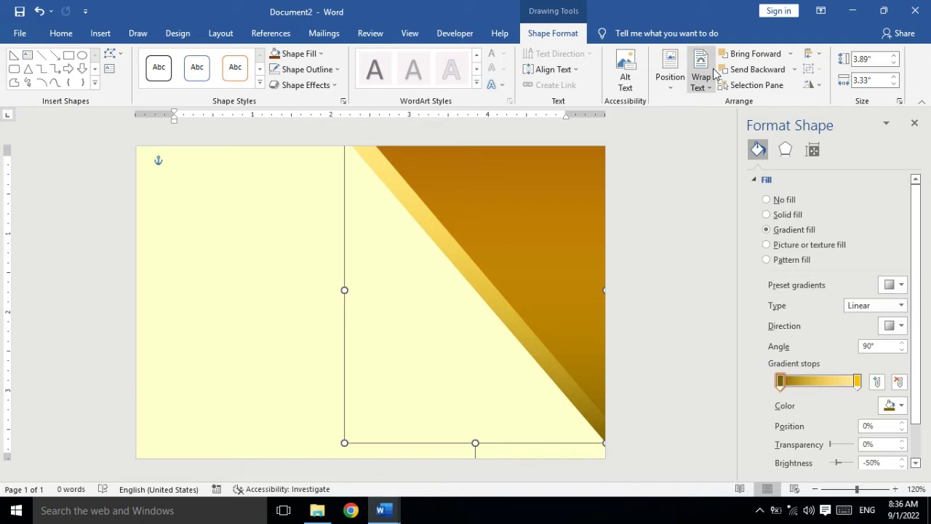
- Duplicate the gradient triangle and shrink the copy to 2.04" by 1.59"
{"action": "key", "text": "ctrl+z"}
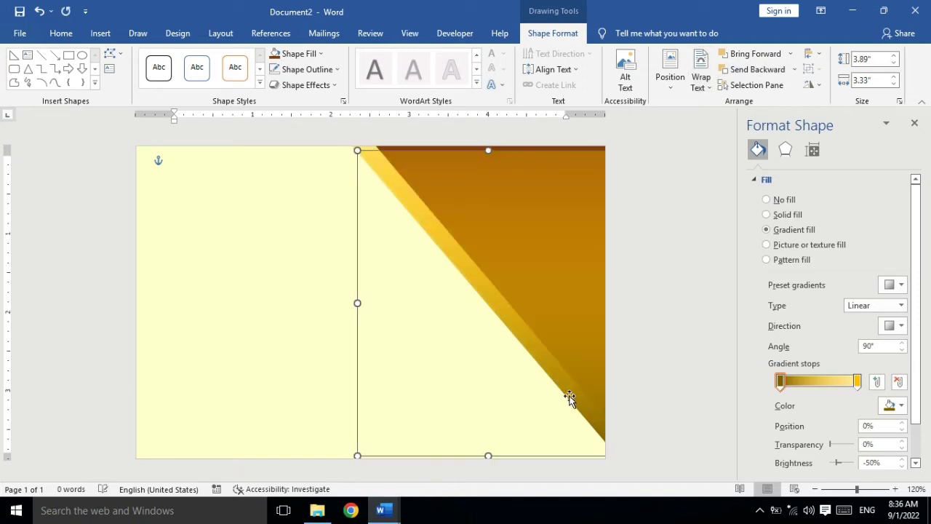
{"action": "key", "text": "ctrl+d"}
{"action": "left_click_drag", "start_coordinate": [368, 455], "coordinate": [186, 399]}
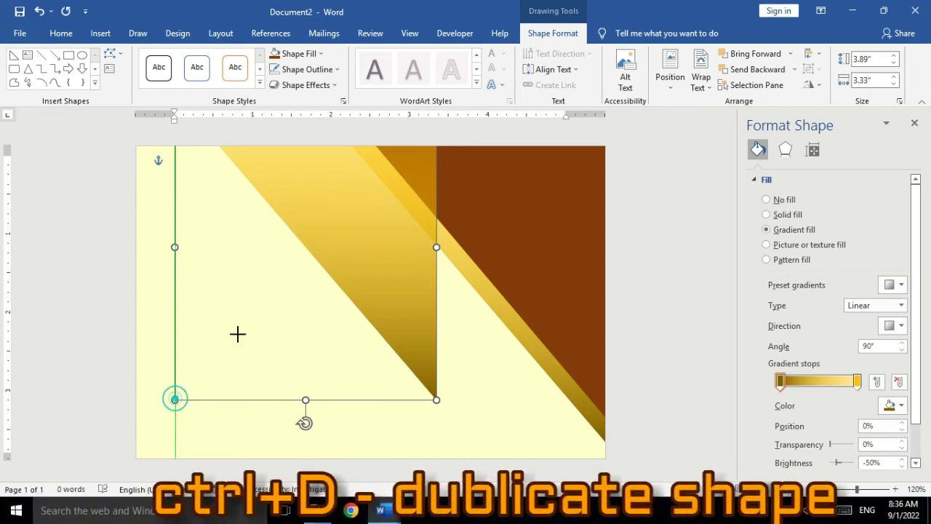
{"action": "left_click_drag", "start_coordinate": [238, 334], "coordinate": [310, 254]}
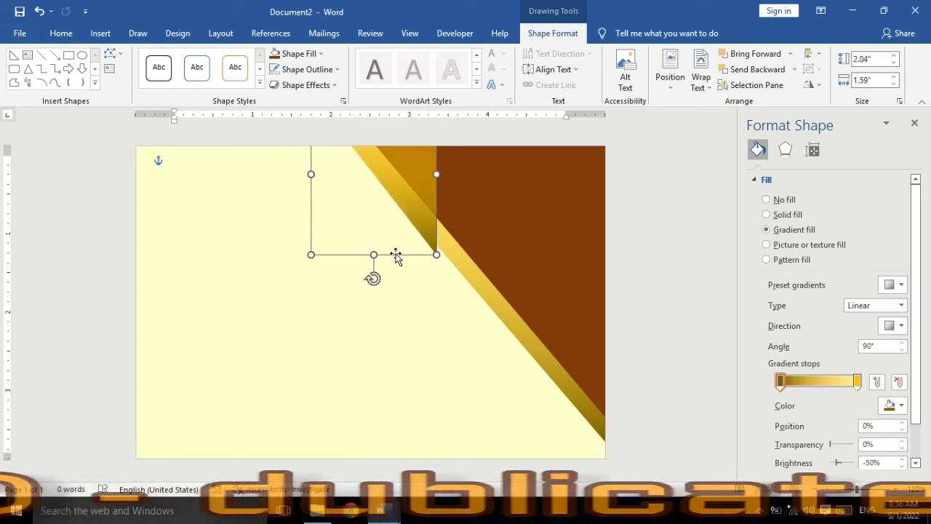
{"action": "mouse_move", "coordinate": [394, 255]}
{"action": "left_mouse_down"}
{"action": "mouse_move", "coordinate": [297, 372]}
{"action": "mouse_move", "coordinate": [174, 260]}
{"action": "mouse_move", "coordinate": [171, 295]}
{"action": "left_mouse_up"}
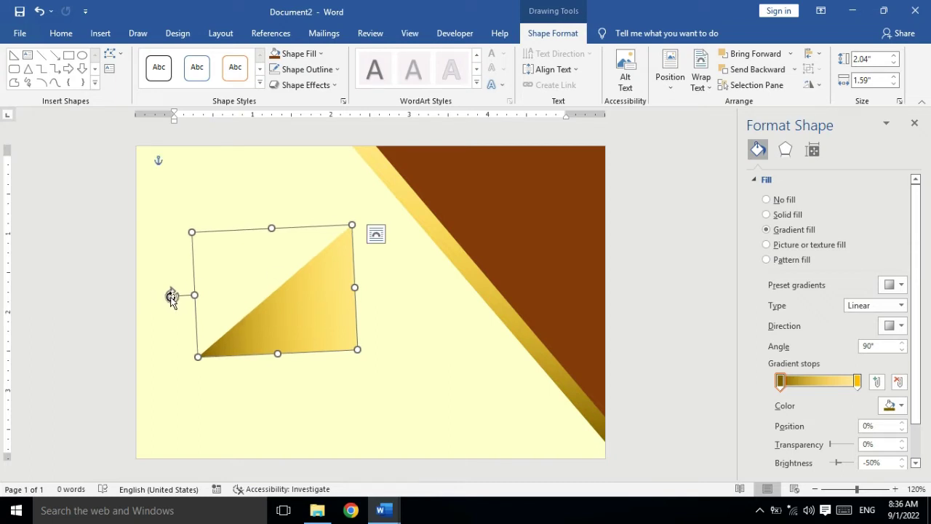
- Rotate the small copy and fit it into the page's bottom-right corner
{"action": "left_click_drag", "start_coordinate": [172, 295], "coordinate": [172, 291]}
{"action": "mouse_move", "coordinate": [293, 327]}
{"action": "left_mouse_down"}
{"action": "mouse_move", "coordinate": [527, 416]}
{"action": "mouse_move", "coordinate": [546, 446]}
{"action": "left_mouse_up"}
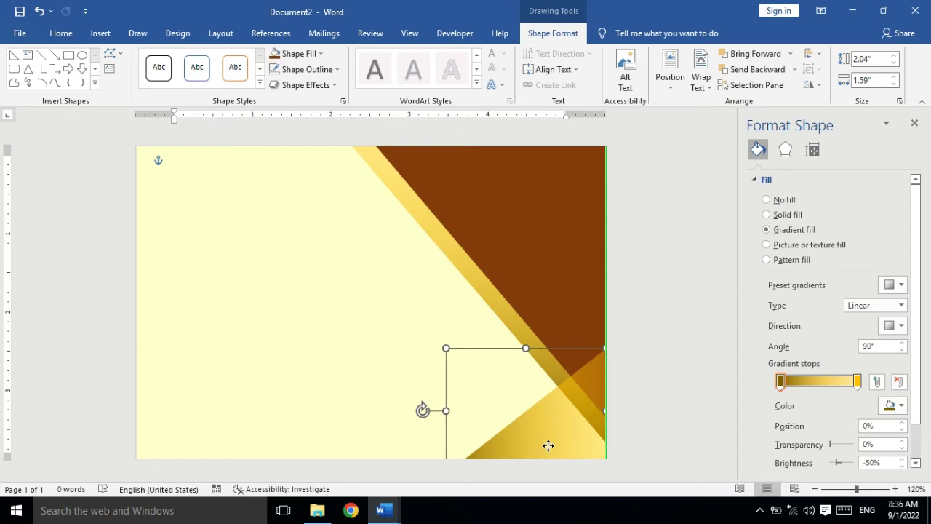
{"action": "left_click_drag", "start_coordinate": [548, 445], "coordinate": [535, 414]}
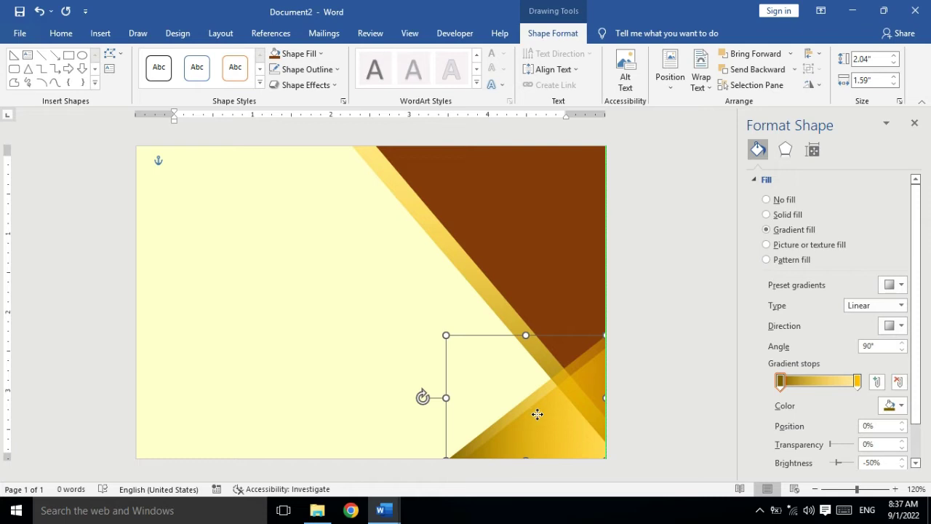
{"action": "left_click_drag", "start_coordinate": [538, 415], "coordinate": [538, 417]}
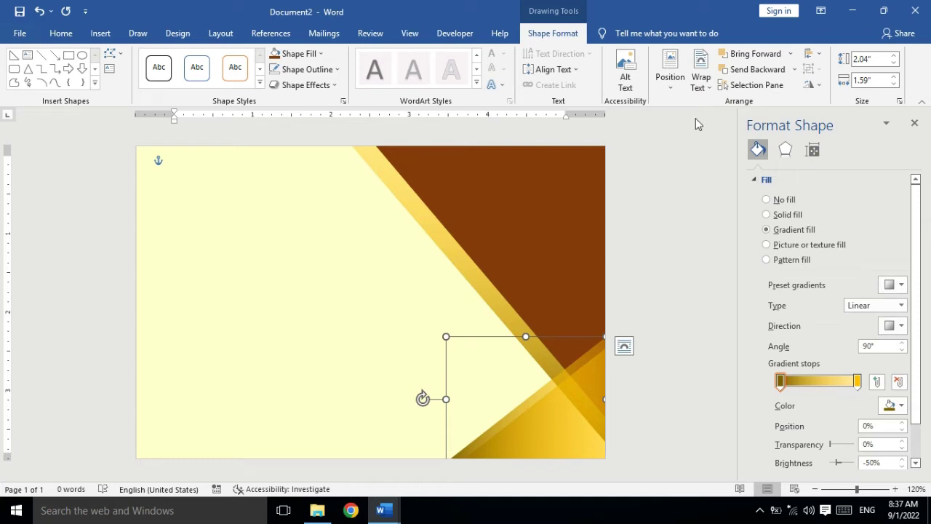
- Give the small corner triangle a translucent preset style with an Orange, Accent 2, Darker 50% fill
{"action": "left_click", "coordinate": [915, 122]}
{"action": "left_click", "coordinate": [319, 54]}
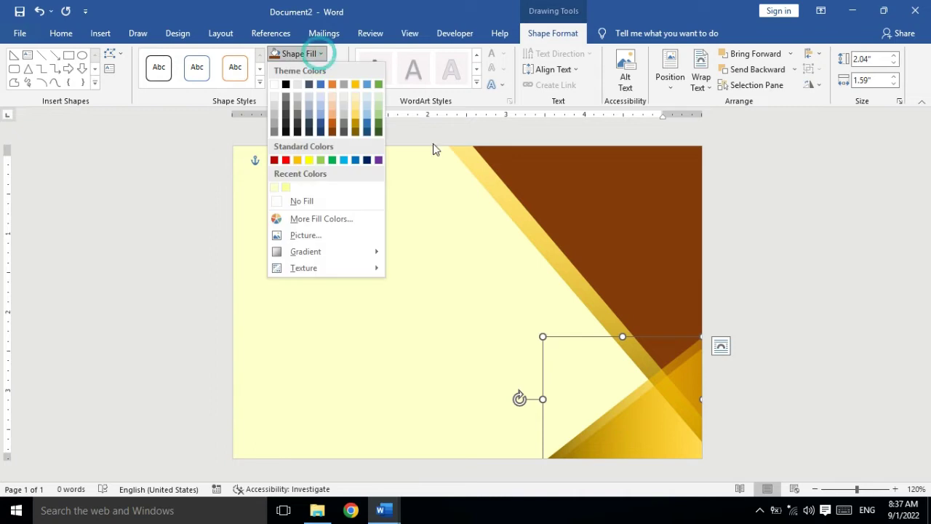
{"action": "left_click", "coordinate": [333, 133]}
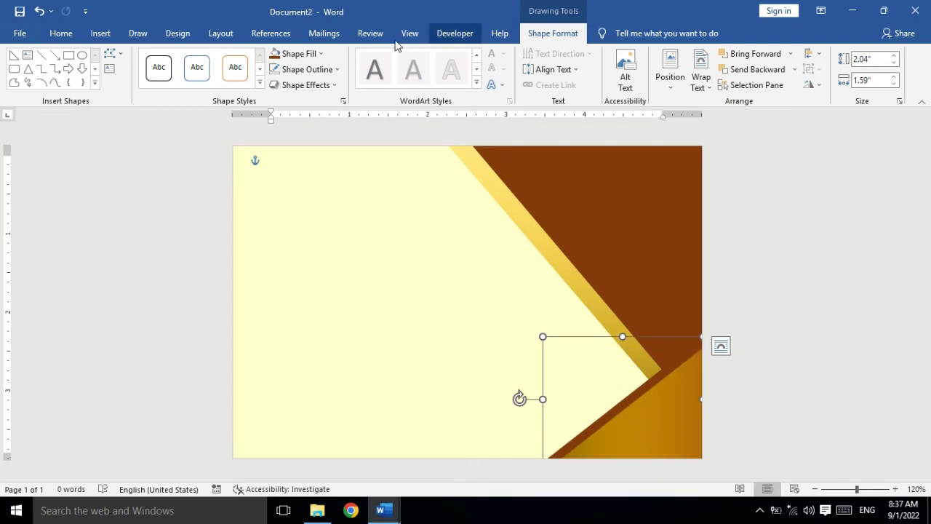
{"action": "left_click", "coordinate": [260, 84]}
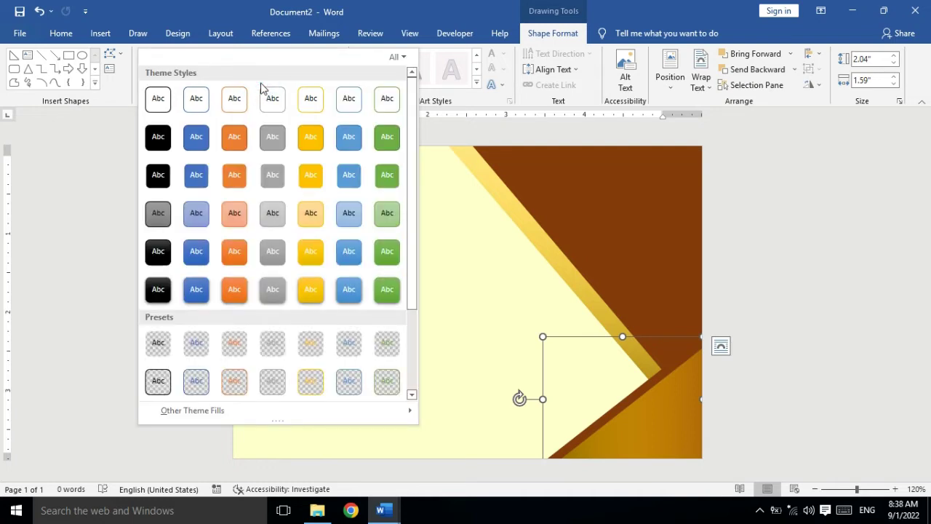
{"action": "left_click_drag", "start_coordinate": [413, 295], "coordinate": [413, 379]}
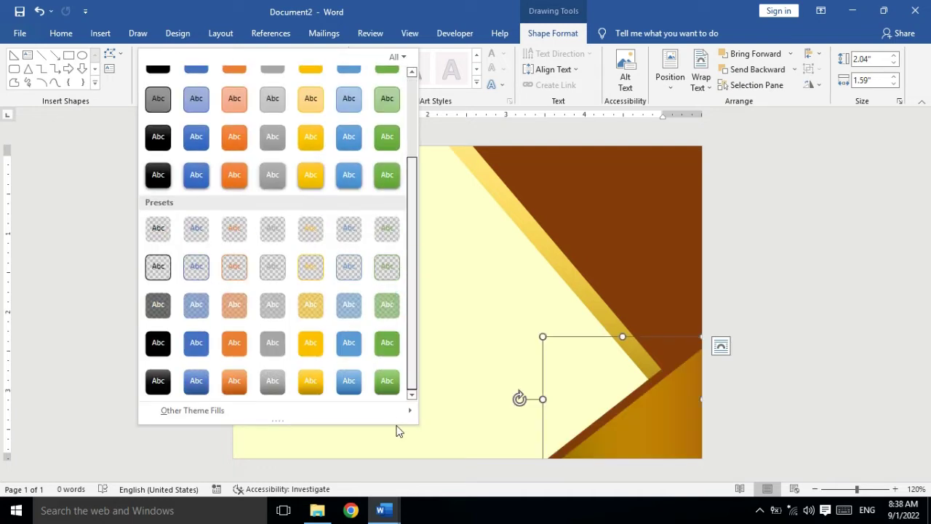
{"action": "left_click", "coordinate": [234, 308]}
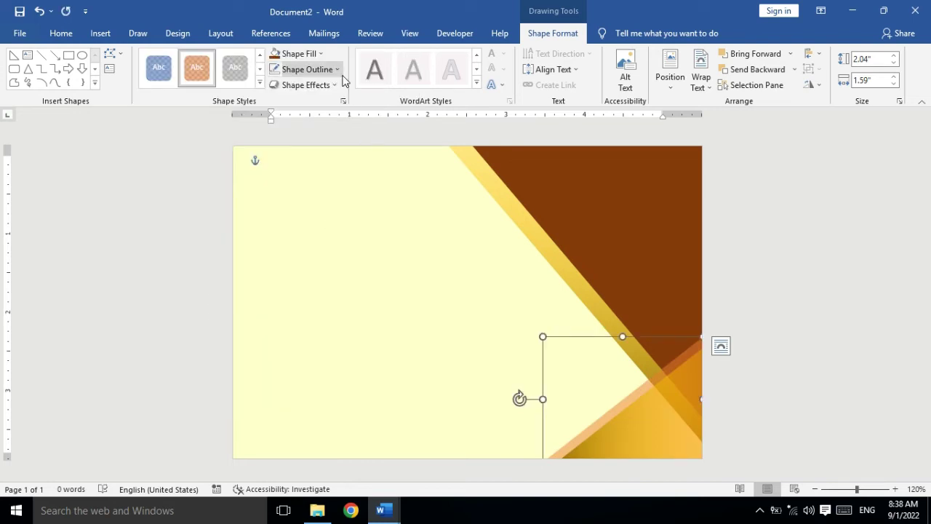
{"action": "left_click", "coordinate": [320, 55]}
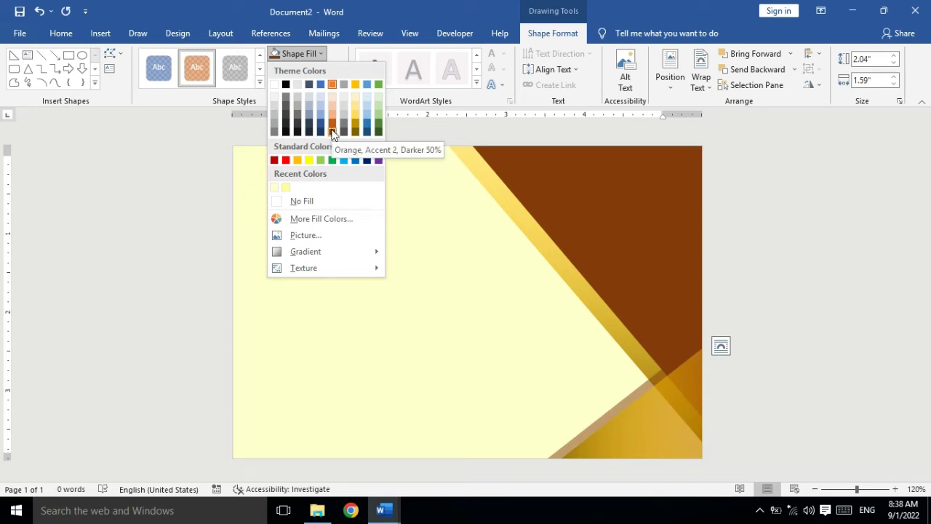
{"action": "left_click", "coordinate": [333, 134]}
{"action": "left_click", "coordinate": [455, 268]}
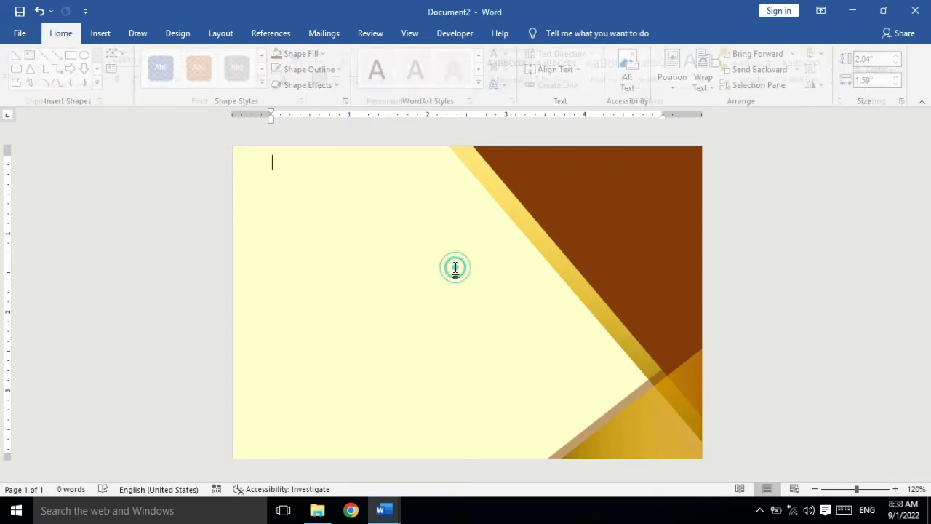
- Group the two corner shapes, brown triangle and gold shape into one 4.27" by 3.33" object
{"action": "left_click", "coordinate": [625, 407]}
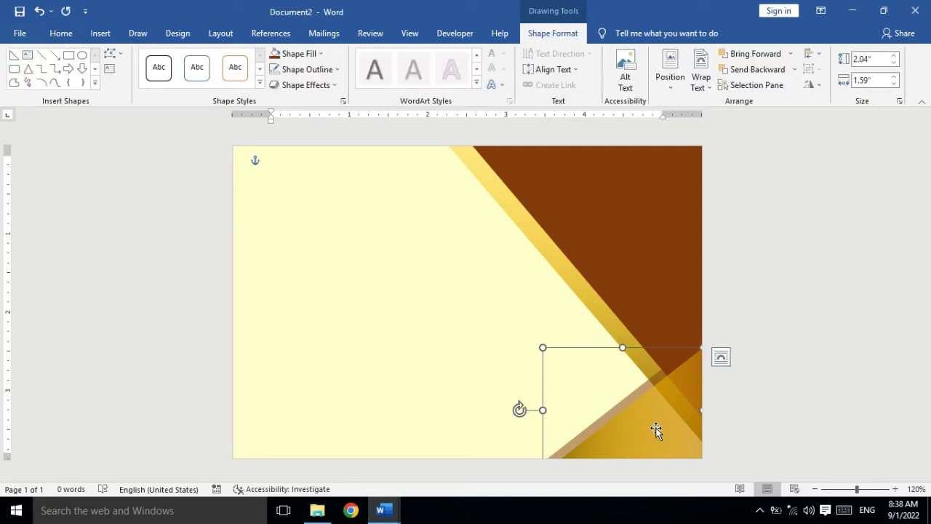
{"action": "left_click", "coordinate": [594, 419], "text": "shift"}
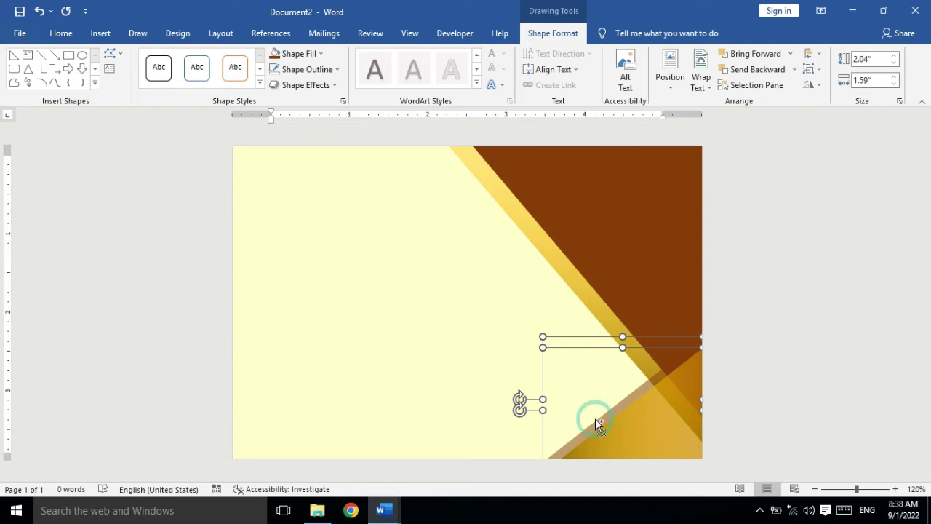
{"action": "left_click", "coordinate": [619, 235], "text": "shift"}
{"action": "left_click", "coordinate": [465, 158], "text": "shift"}
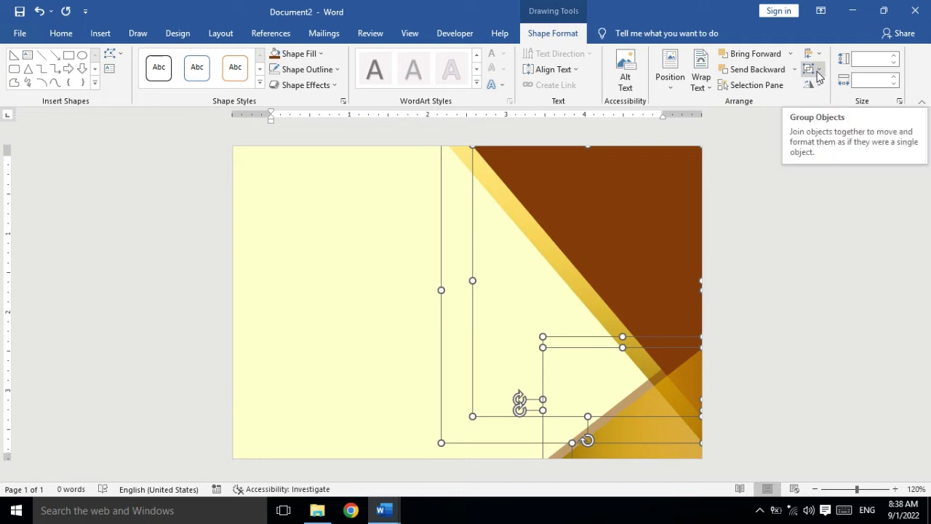
{"action": "left_click", "coordinate": [818, 75]}
{"action": "left_click", "coordinate": [833, 88]}
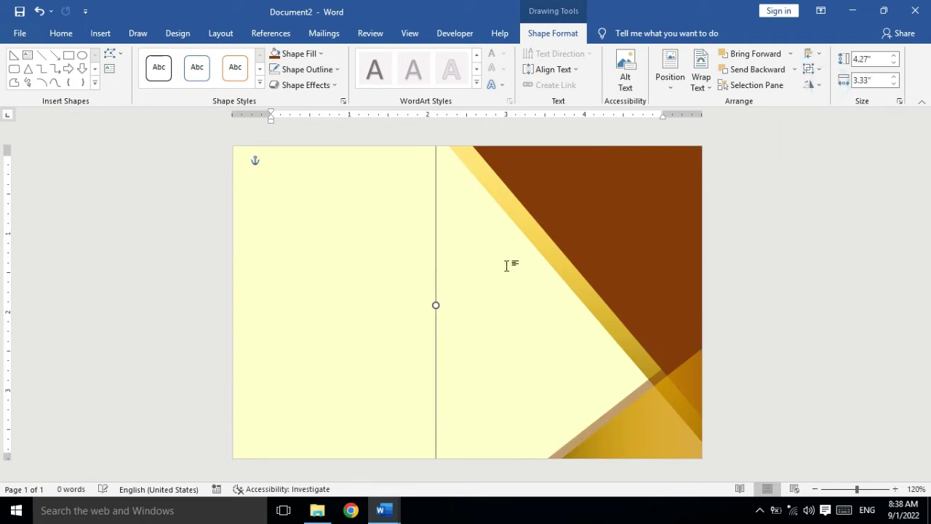
{"action": "left_click", "coordinate": [376, 256]}
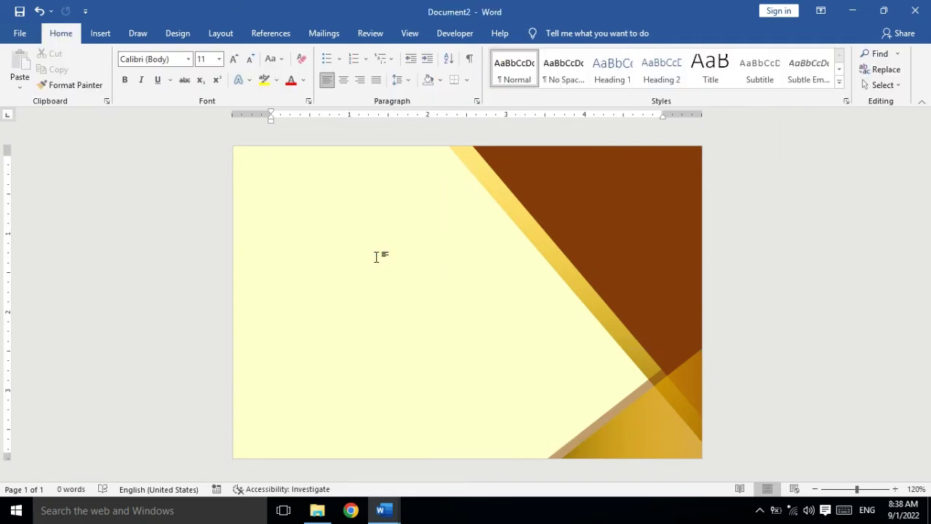
{"action": "left_click", "coordinate": [101, 33]}
{"action": "left_click", "coordinate": [179, 54]}
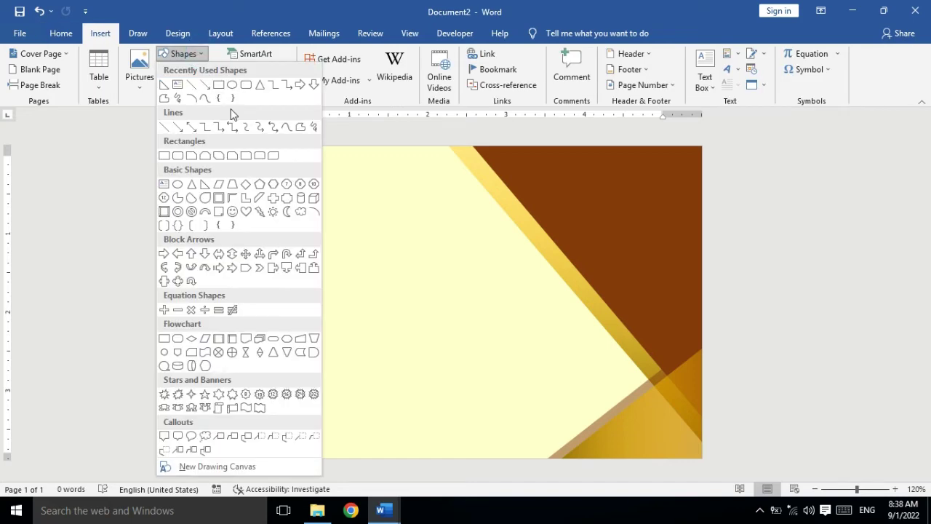
- Draw a text box at the page's top-left containing NALANDA STUDY
{"action": "left_click", "coordinate": [177, 84]}
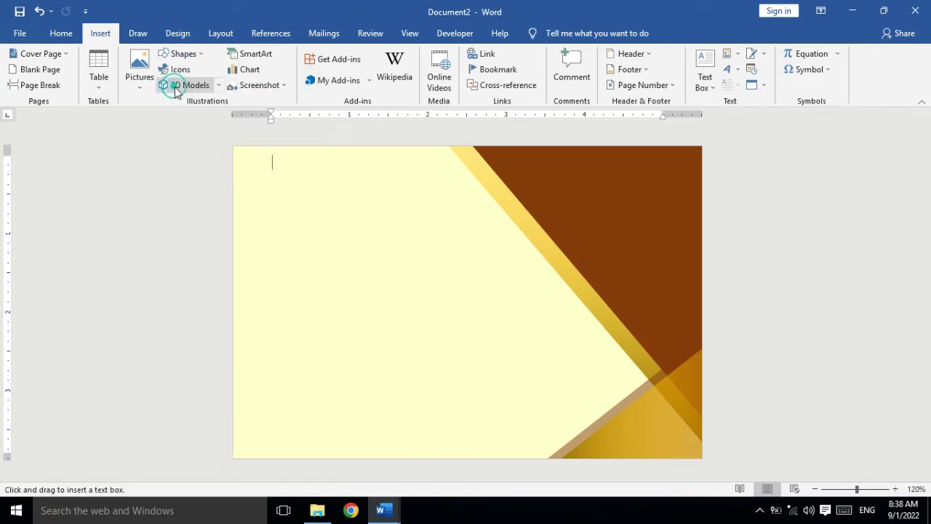
{"action": "left_click_drag", "start_coordinate": [248, 157], "coordinate": [333, 187]}
{"action": "type", "text": "NALANDA"}
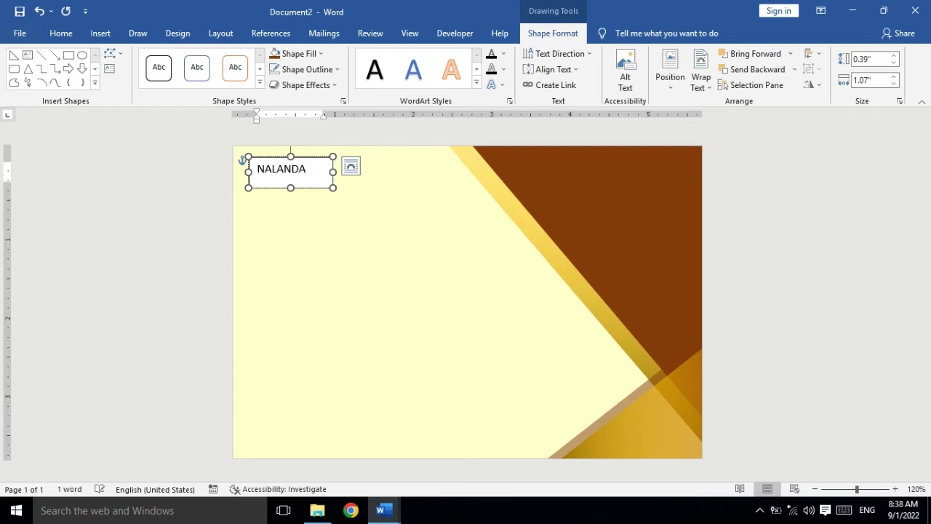
{"action": "type", "text": "STUDY"}
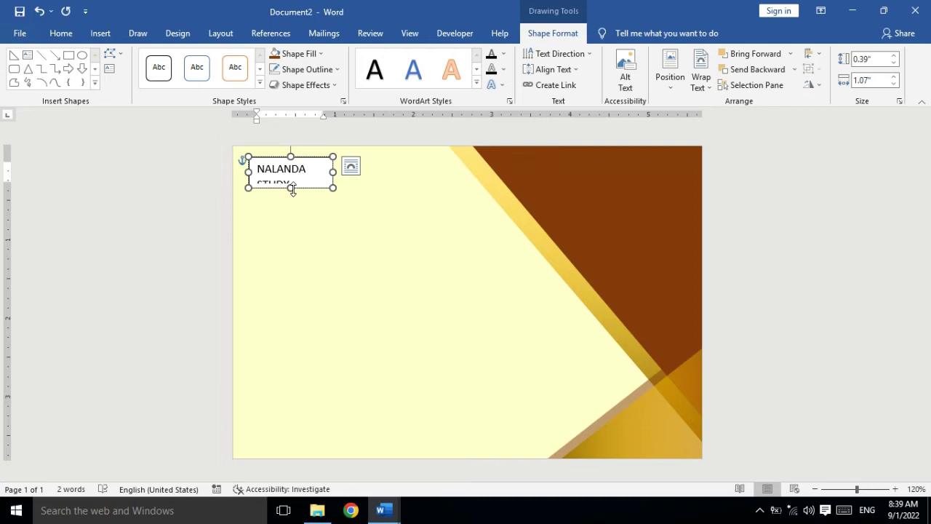
{"action": "mouse_move", "coordinate": [291, 187]}
{"action": "left_mouse_down"}
{"action": "mouse_move", "coordinate": [296, 197]}
{"action": "mouse_move", "coordinate": [361, 176]}
{"action": "left_mouse_up"}
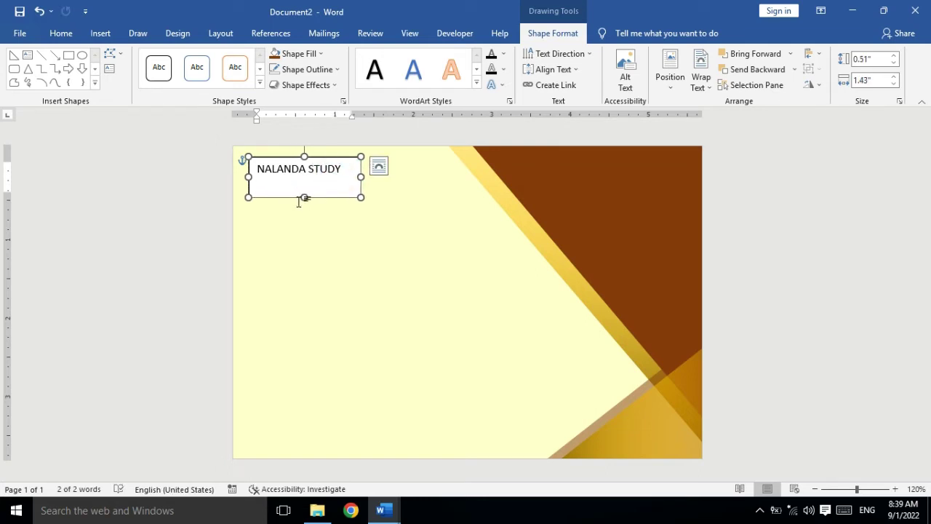
{"action": "left_click_drag", "start_coordinate": [309, 197], "coordinate": [304, 177]}
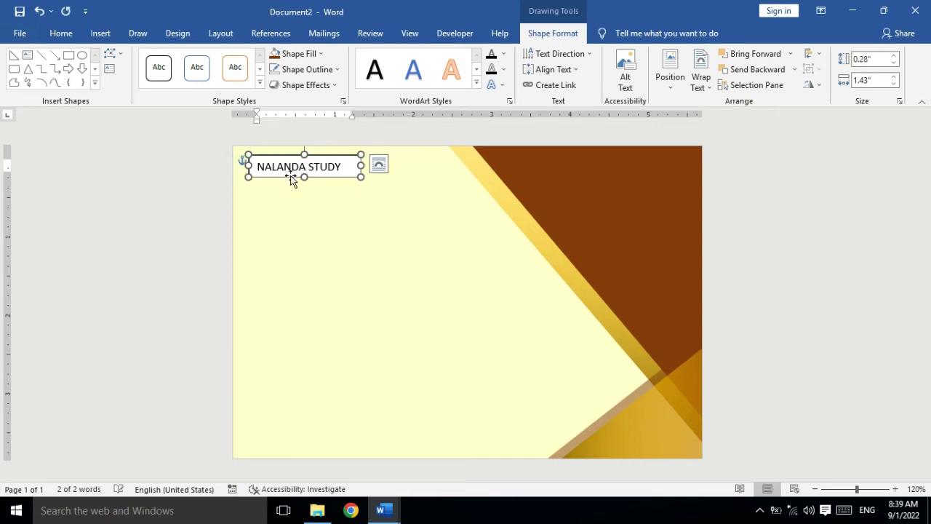
{"action": "left_click", "coordinate": [278, 167]}
{"action": "key", "text": "ctrl+a"}
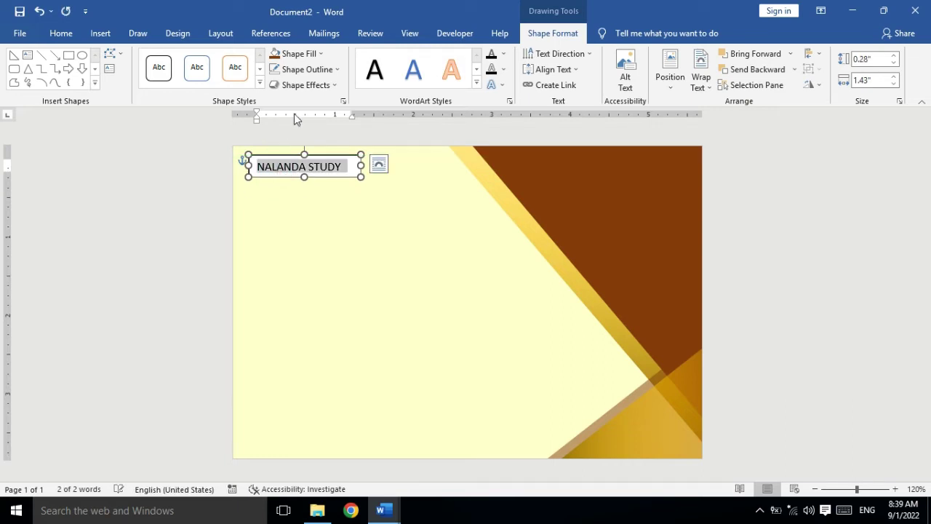
- Change the text to Capitalize Each Word ('Nalanda Study') and narrow the box to fit
{"action": "left_click", "coordinate": [61, 34]}
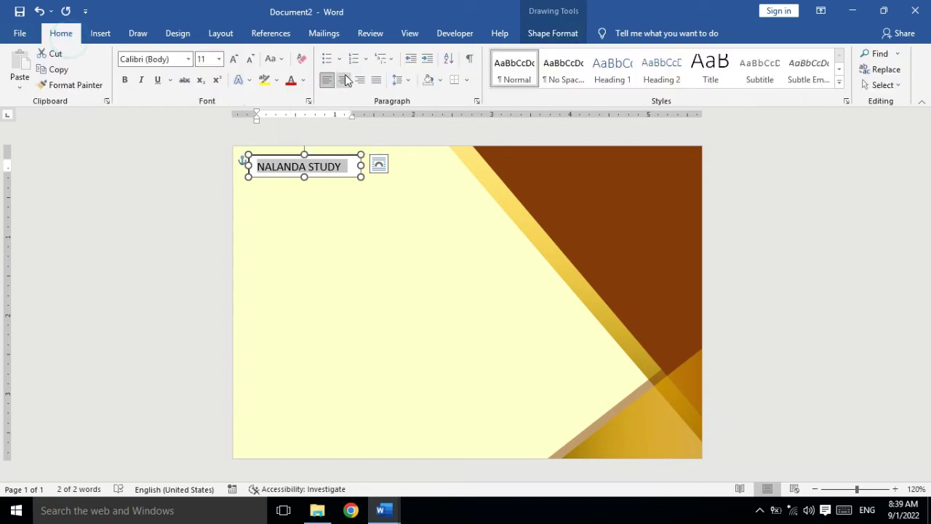
{"action": "left_click", "coordinate": [275, 58]}
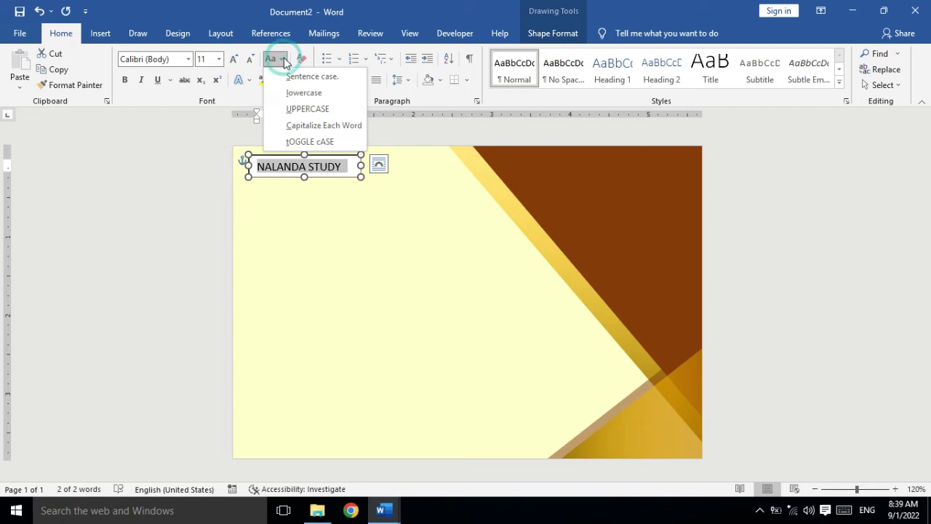
{"action": "left_click", "coordinate": [314, 127]}
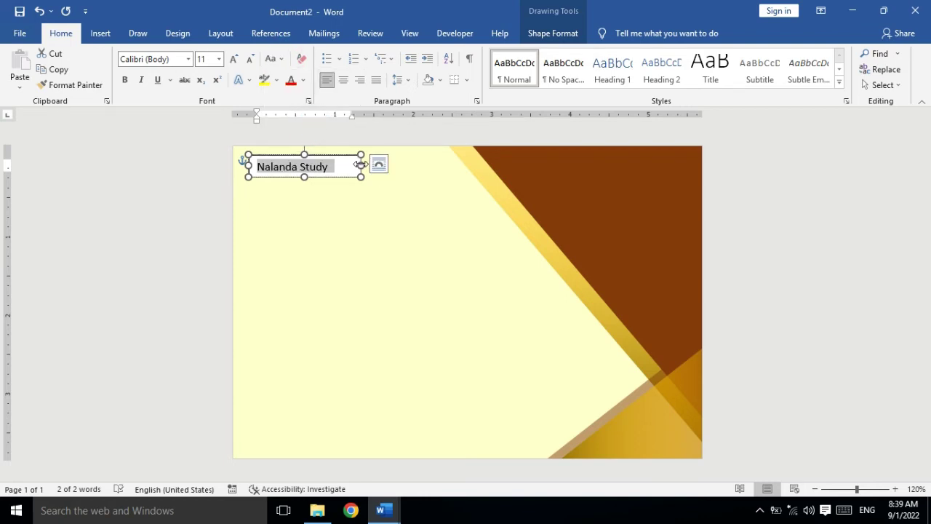
{"action": "left_click_drag", "start_coordinate": [360, 165], "coordinate": [337, 164]}
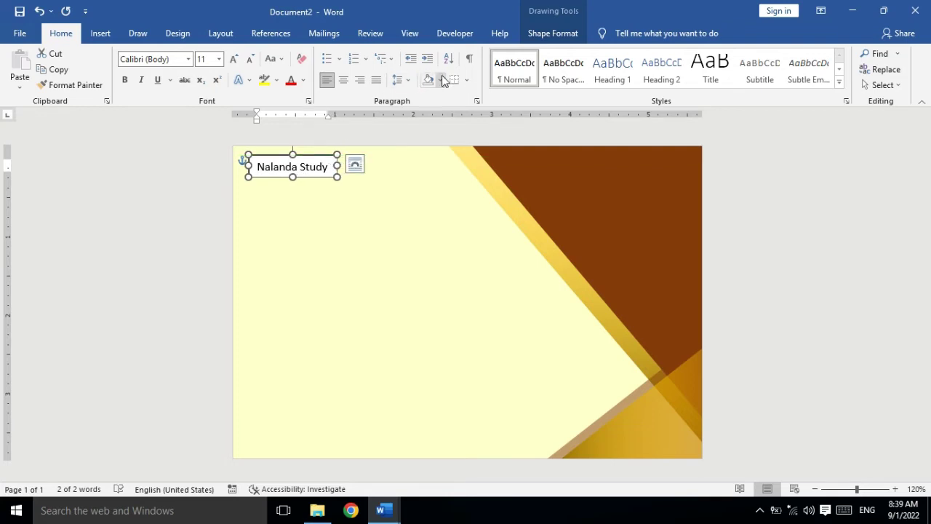
- Apply the Transparent shape style to the text box and duplicate it
{"action": "left_click", "coordinate": [533, 34]}
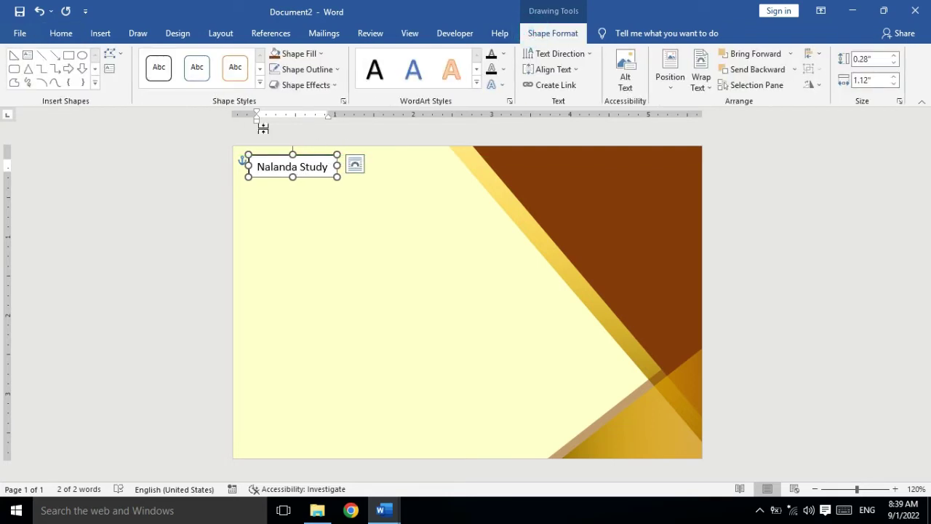
{"action": "left_click", "coordinate": [256, 84]}
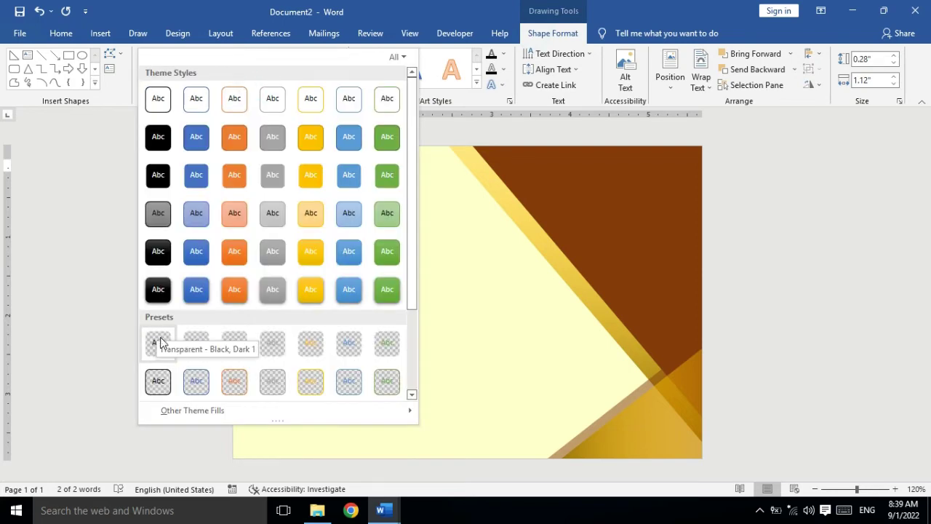
{"action": "left_click", "coordinate": [158, 342]}
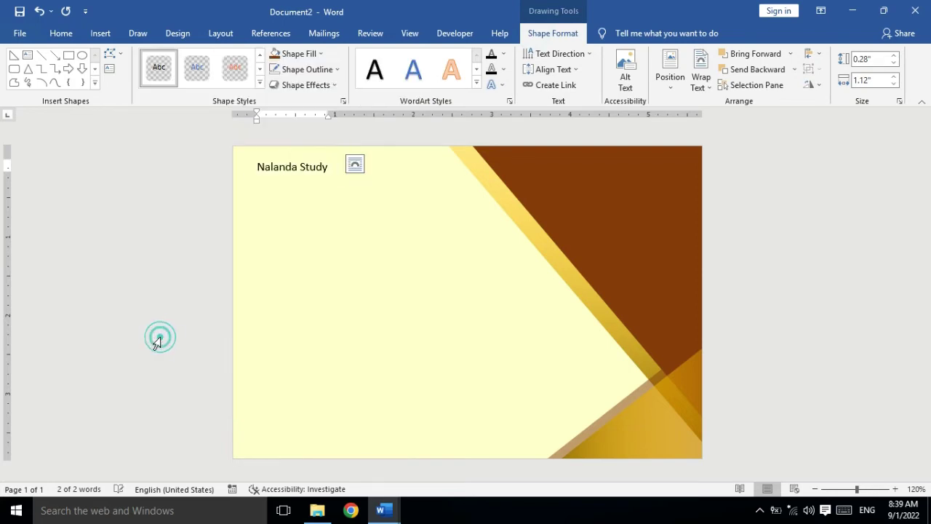
{"action": "left_click", "coordinate": [317, 177]}
{"action": "key", "text": "ctrl+d"}
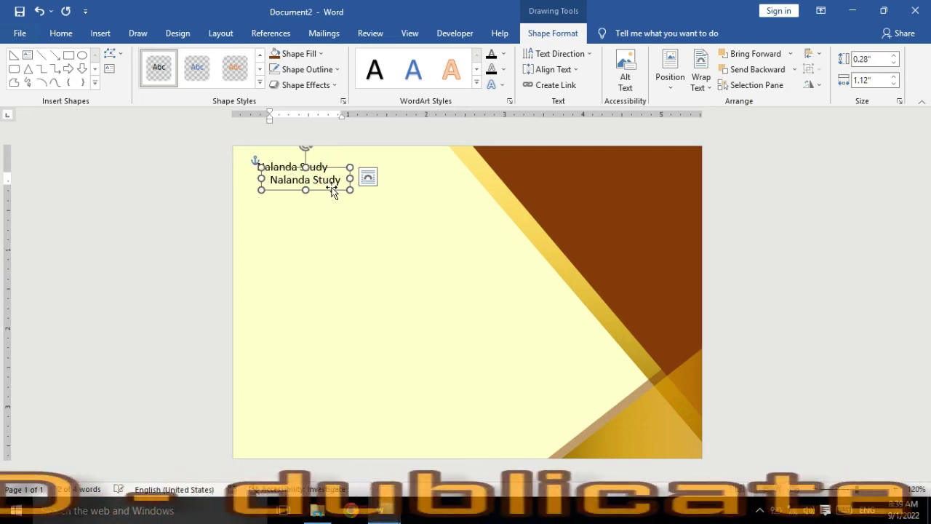
- Move the duplicate text box toward the page centre, make it taller and clear its text
{"action": "mouse_move", "coordinate": [331, 190]}
{"action": "left_mouse_down"}
{"action": "mouse_move", "coordinate": [410, 248]}
{"action": "mouse_move", "coordinate": [566, 240]}
{"action": "left_mouse_up"}
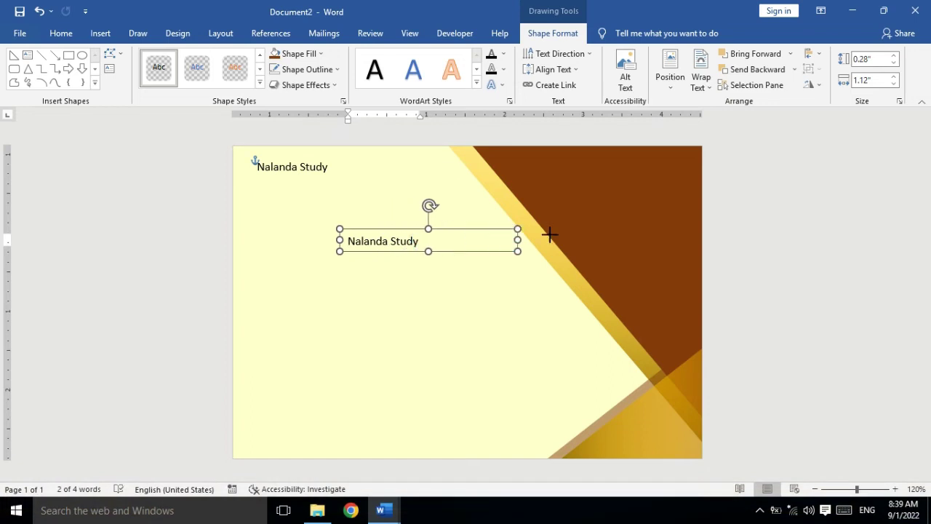
{"action": "left_click_drag", "start_coordinate": [455, 250], "coordinate": [453, 301]}
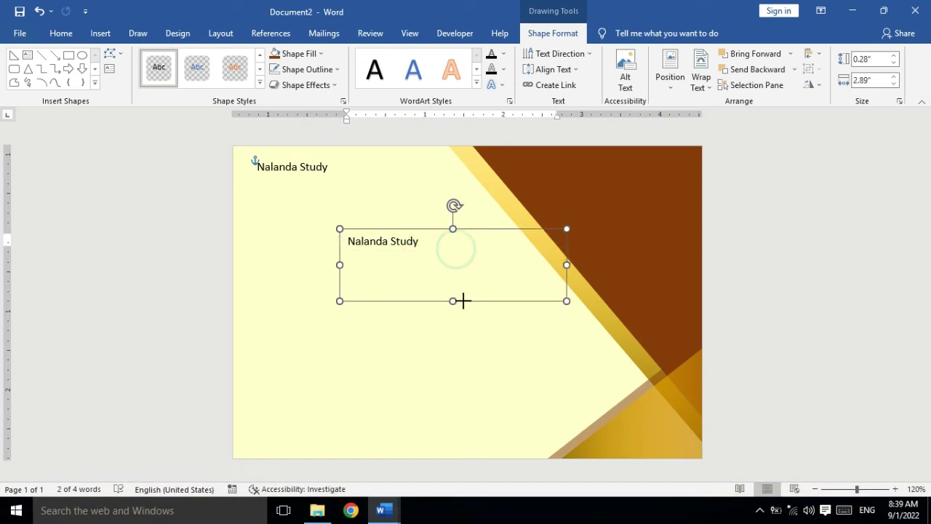
{"action": "left_click", "coordinate": [426, 245]}
{"action": "key", "text": "ctrl+a"}
{"action": "key", "text": "Delete"}
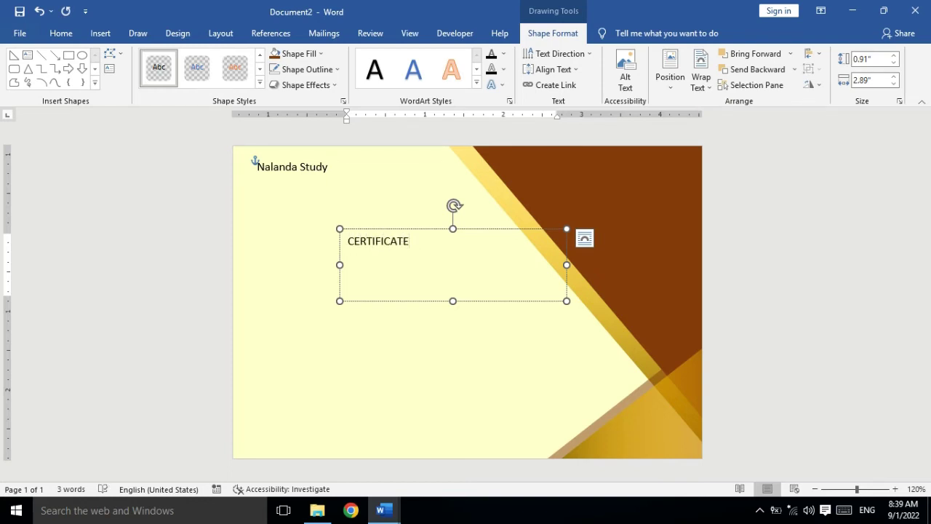
- Set CERTIFICATE in 28 pt Baskerville Old Face, centred, and shrink its box to fit
{"action": "key", "text": "ctrl+a"}
{"action": "left_click", "coordinate": [61, 33]}
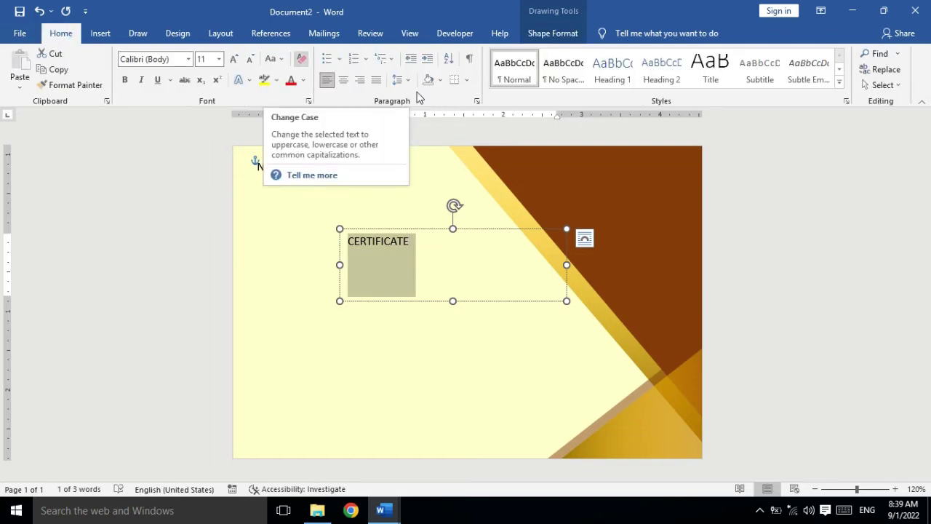
{"action": "left_click", "coordinate": [233, 60]}
{"action": "left_click", "coordinate": [233, 59]}
{"action": "left_click", "coordinate": [233, 60]}
{"action": "left_click", "coordinate": [234, 59]}
{"action": "left_click", "coordinate": [233, 60]}
{"action": "left_click", "coordinate": [233, 59]}
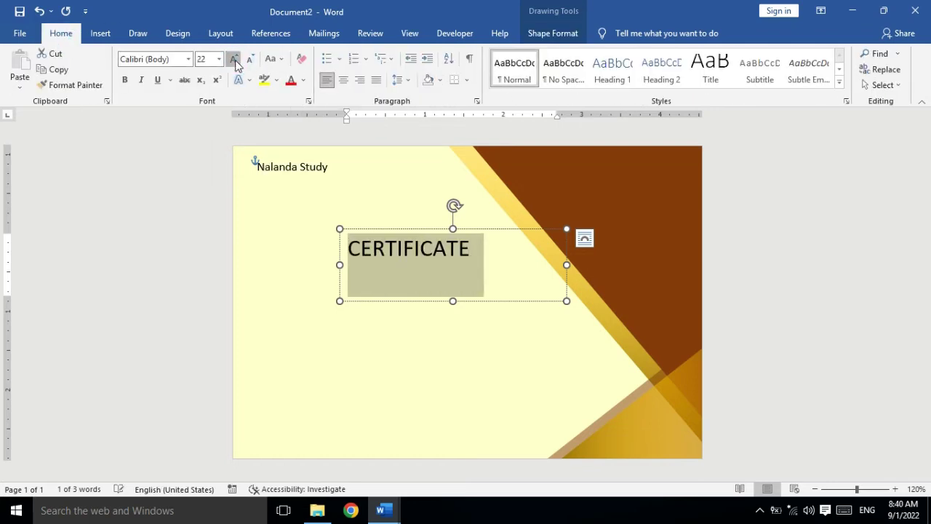
{"action": "left_click", "coordinate": [234, 59]}
{"action": "left_click", "coordinate": [234, 59]}
{"action": "left_click", "coordinate": [233, 59]}
{"action": "left_click", "coordinate": [342, 80]}
{"action": "left_click", "coordinate": [187, 59]}
{"action": "left_click", "coordinate": [200, 271]}
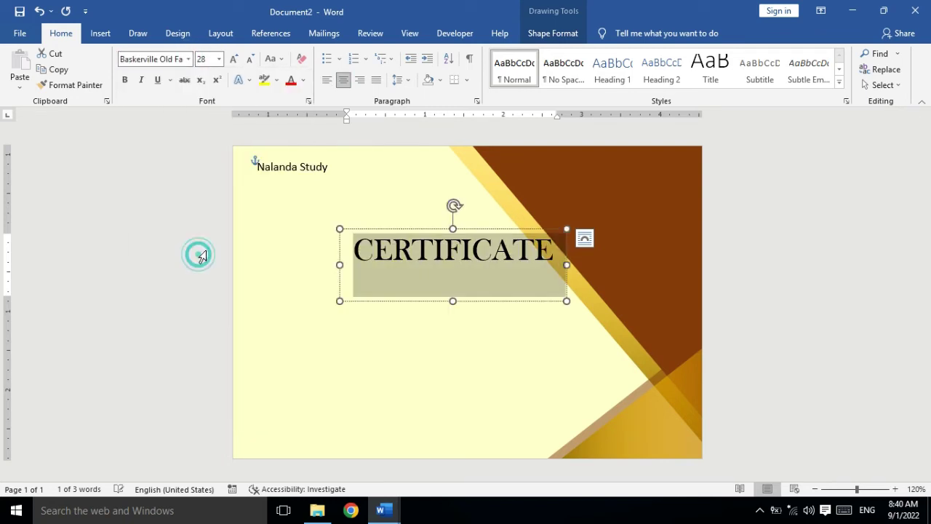
{"action": "left_click_drag", "start_coordinate": [452, 300], "coordinate": [446, 268]}
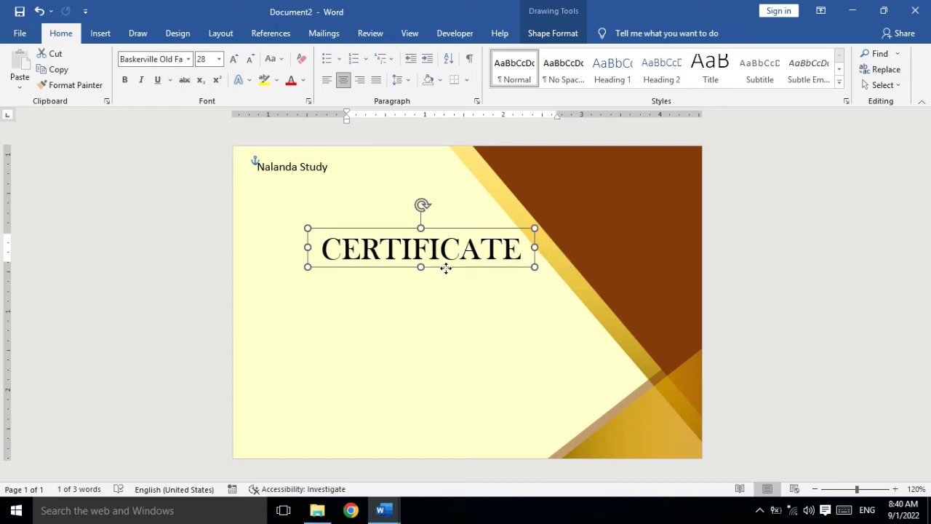
{"action": "left_click", "coordinate": [470, 301]}
{"action": "left_click", "coordinate": [441, 254]}
{"action": "left_click", "coordinate": [304, 168]}
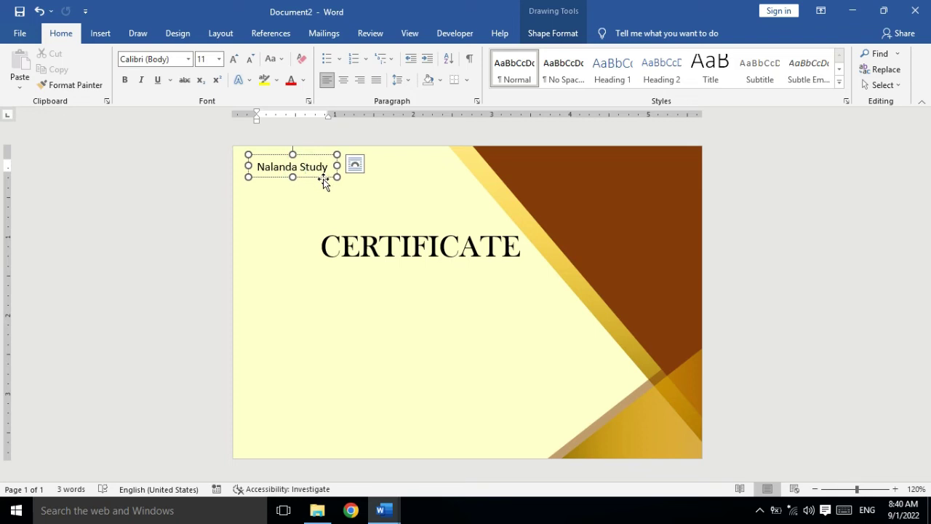
- Duplicate the Nalanda Study text box and move the copy just below CERTIFICATE
{"action": "left_click", "coordinate": [324, 182]}
{"action": "key", "text": "ctrl+d"}
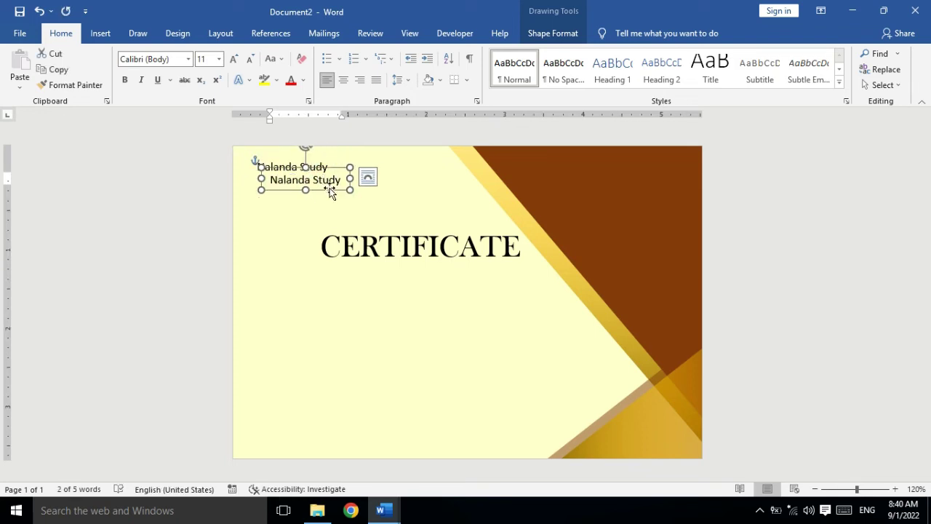
{"action": "left_click_drag", "start_coordinate": [329, 191], "coordinate": [496, 276]}
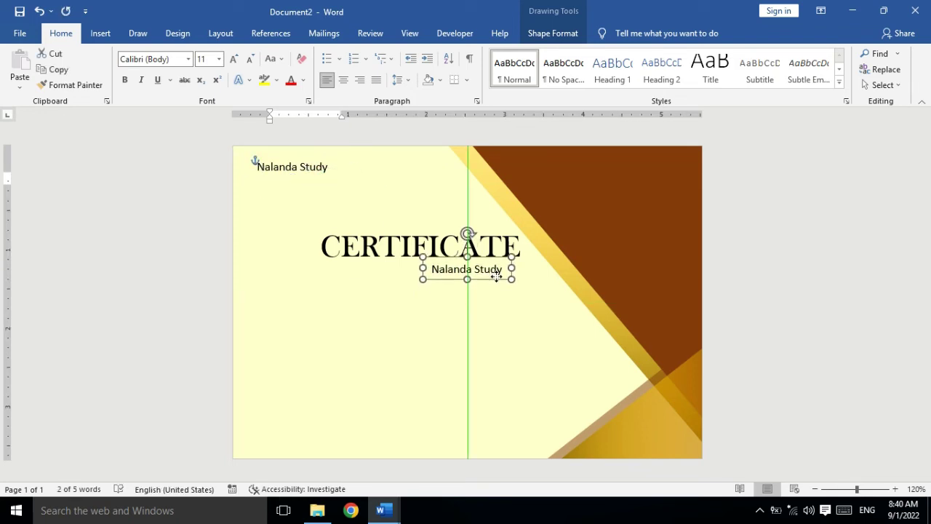
{"action": "left_click_drag", "start_coordinate": [497, 276], "coordinate": [500, 277]}
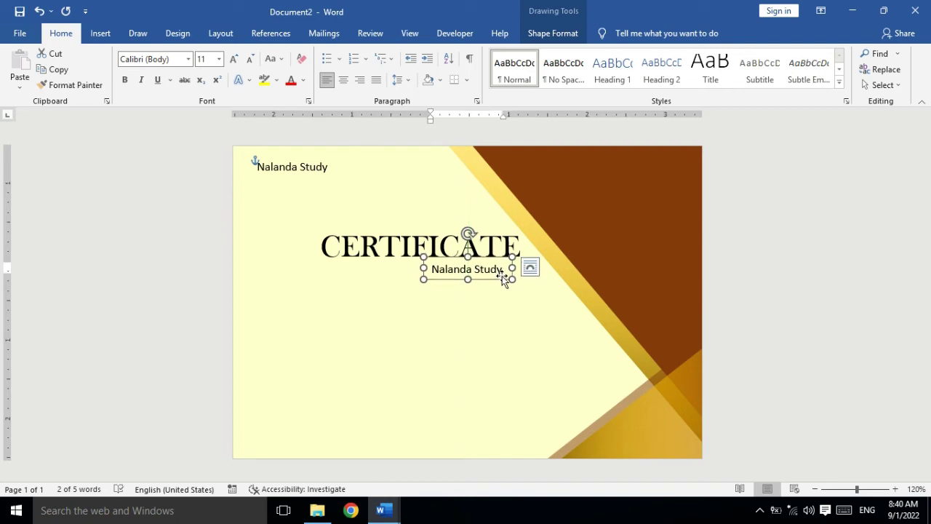
- Widen the copy, replace its text with OF APPRECIATION, and select that text
{"action": "left_click", "coordinate": [503, 273]}
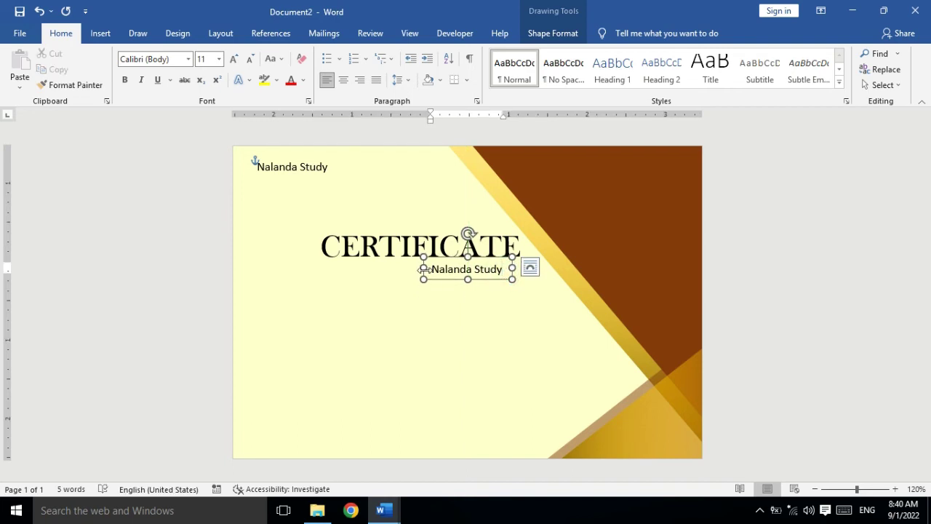
{"action": "left_click_drag", "start_coordinate": [424, 269], "coordinate": [335, 269]}
{"action": "left_click", "coordinate": [418, 268]}
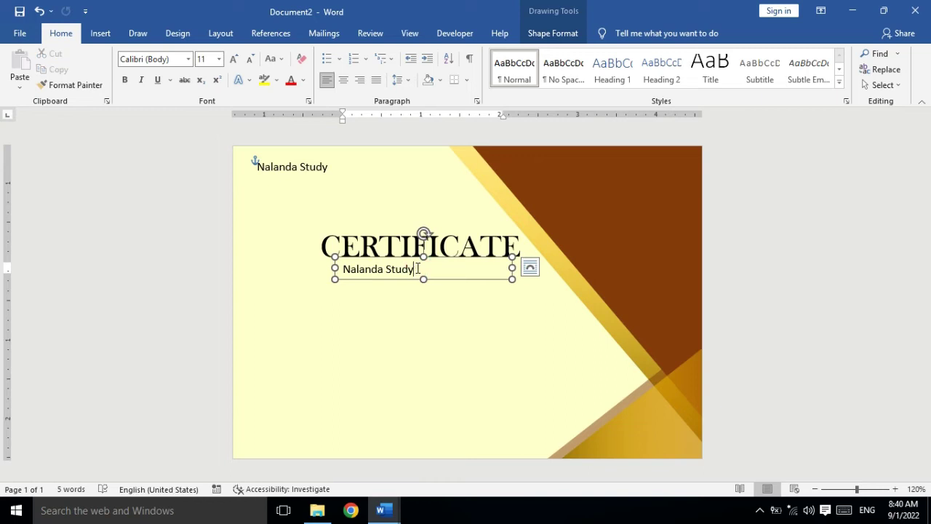
{"action": "key", "text": "BackSpace"}
{"action": "key", "text": "BackSpace"}
{"action": "key", "text": "BackSpace"}
{"action": "key", "text": "BackSpace"}
{"action": "key", "text": "BackSpace"}
{"action": "type", "text": "OF APPRECIATION"}
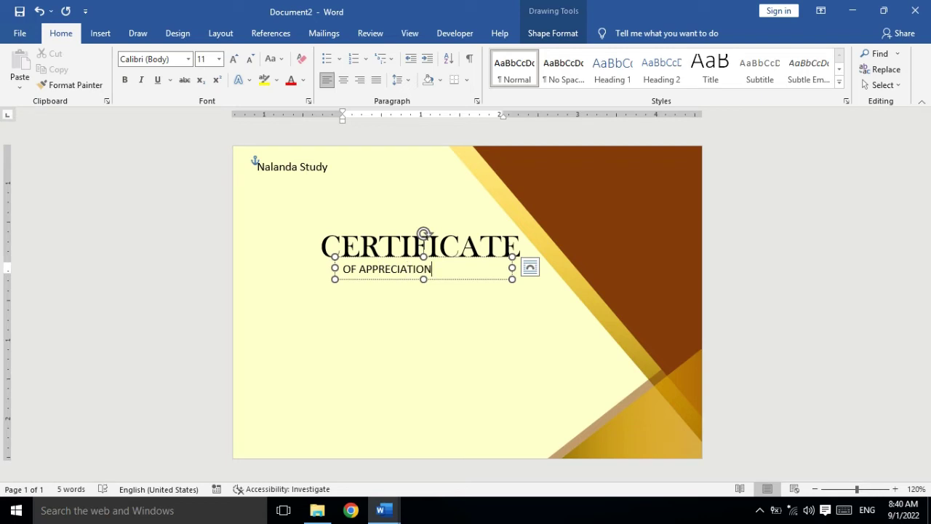
{"action": "left_click", "coordinate": [424, 279]}
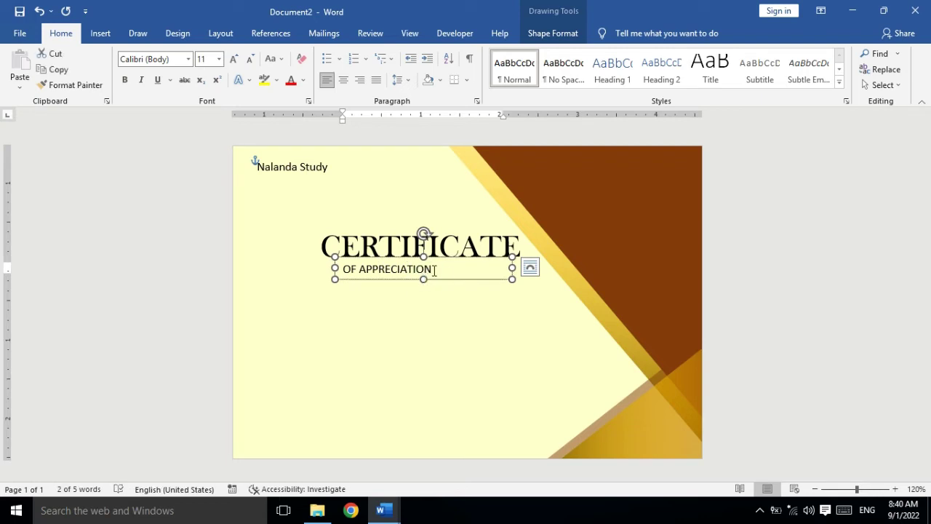
{"action": "left_click_drag", "start_coordinate": [435, 271], "coordinate": [340, 269]}
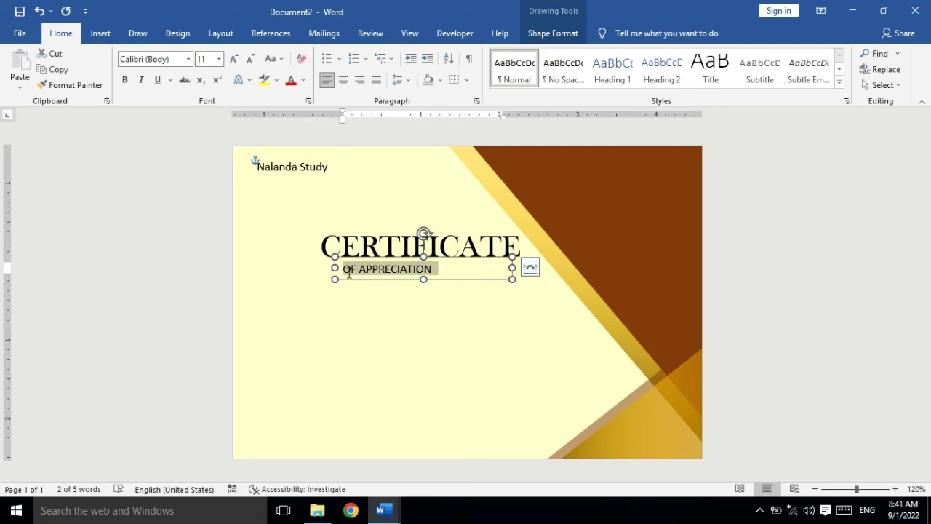
- Format OF APPRECIATION as italic Aparajita at 14 pt
{"action": "left_click", "coordinate": [188, 59]}
{"action": "left_click", "coordinate": [189, 59]}
{"action": "left_click", "coordinate": [188, 59]}
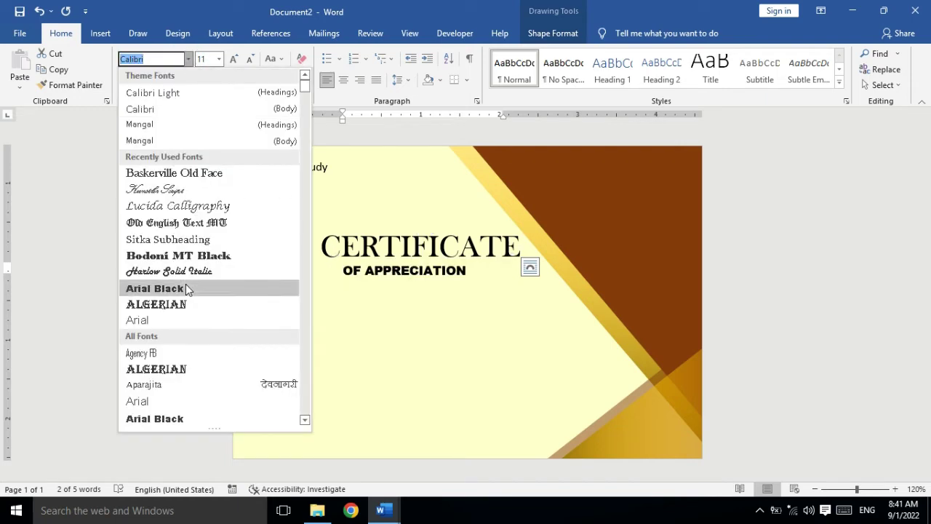
{"action": "left_click", "coordinate": [165, 384]}
{"action": "left_click", "coordinate": [140, 80]}
{"action": "left_click", "coordinate": [234, 59]}
{"action": "left_click", "coordinate": [234, 59]}
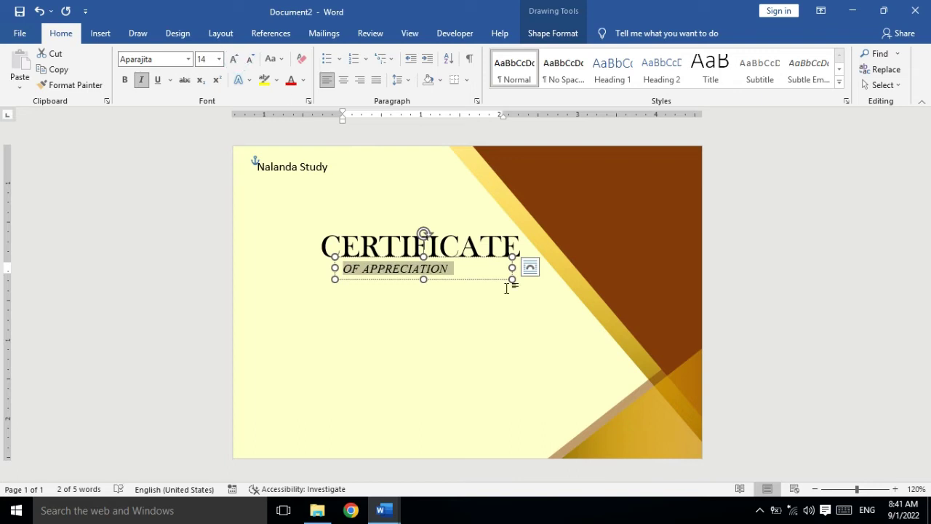
- Narrow the subtitle box and centre it beneath CERTIFICATE
{"action": "left_click_drag", "start_coordinate": [512, 278], "coordinate": [456, 280]}
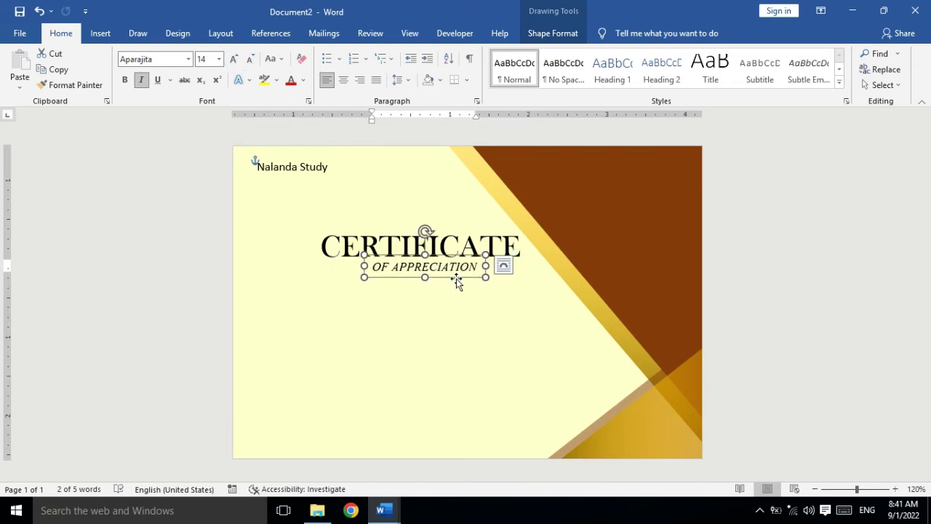
{"action": "left_click", "coordinate": [461, 296]}
{"action": "left_click", "coordinate": [458, 271]}
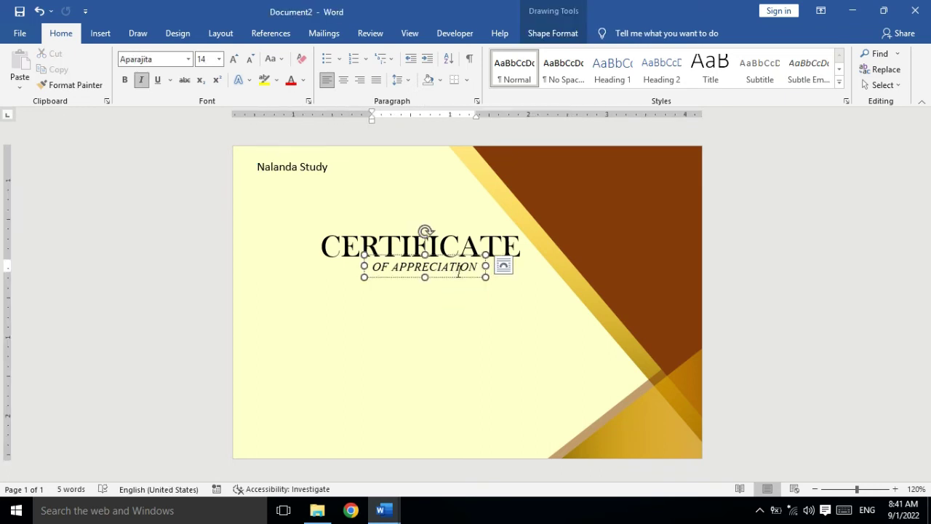
{"action": "left_click", "coordinate": [306, 167]}
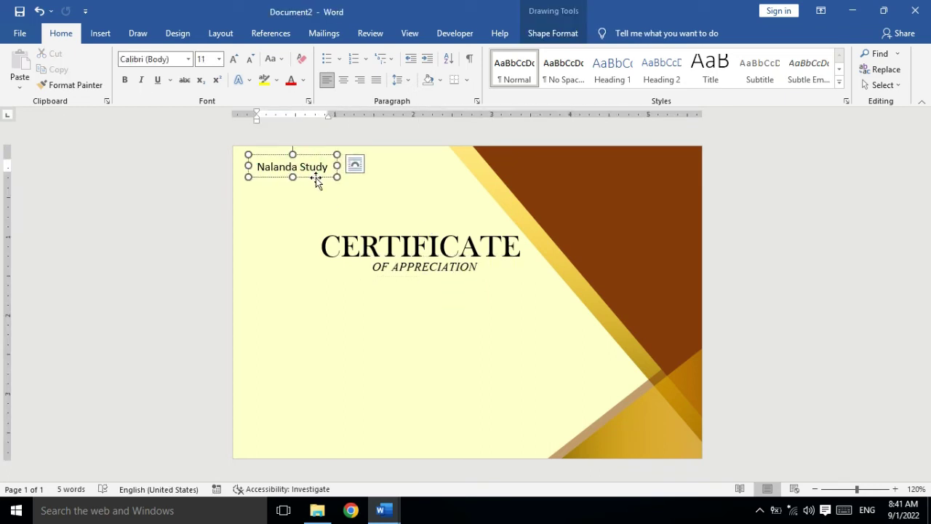
{"action": "left_click", "coordinate": [316, 181]}
- Copy the Nalanda Study box below the subtitle and retype it as the awarded-to line
{"action": "left_click_drag", "start_coordinate": [315, 180], "coordinate": [419, 339]}
{"action": "left_click_drag", "start_coordinate": [440, 309], "coordinate": [551, 309]}
{"action": "left_click", "coordinate": [432, 307]}
{"action": "key", "text": "BackSpace"}
{"action": "key", "text": "BackSpace"}
{"action": "key", "text": "BackSpace"}
{"action": "key", "text": "BackSpace"}
{"action": "type", "text": "THIS CERTIFICATE IS A"}
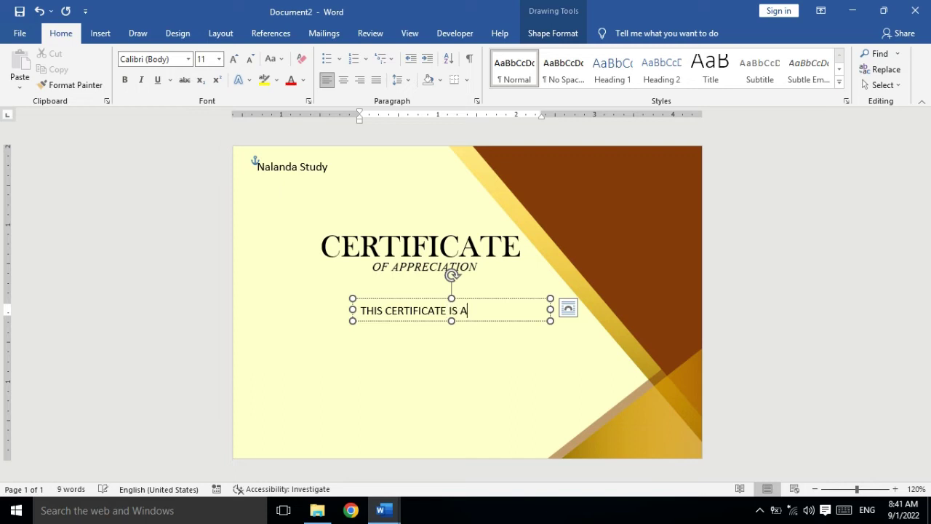
{"action": "type", "text": "WARDED"}
{"action": "type", "text": " TO"}
- Make 'This Certificate Is Awarded To' capitalized, 12 pt and centred, then duplicate its box below
{"action": "triple_click", "coordinate": [436, 312]}
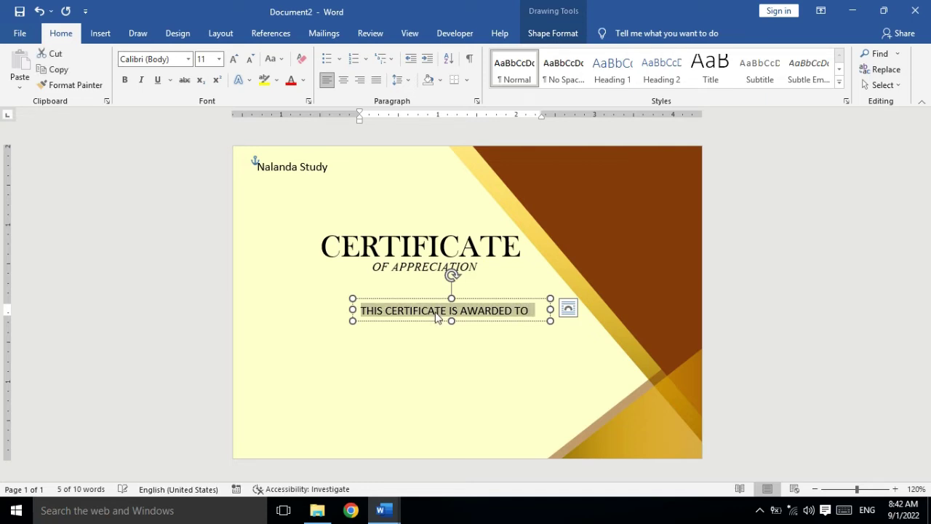
{"action": "left_click", "coordinate": [271, 58]}
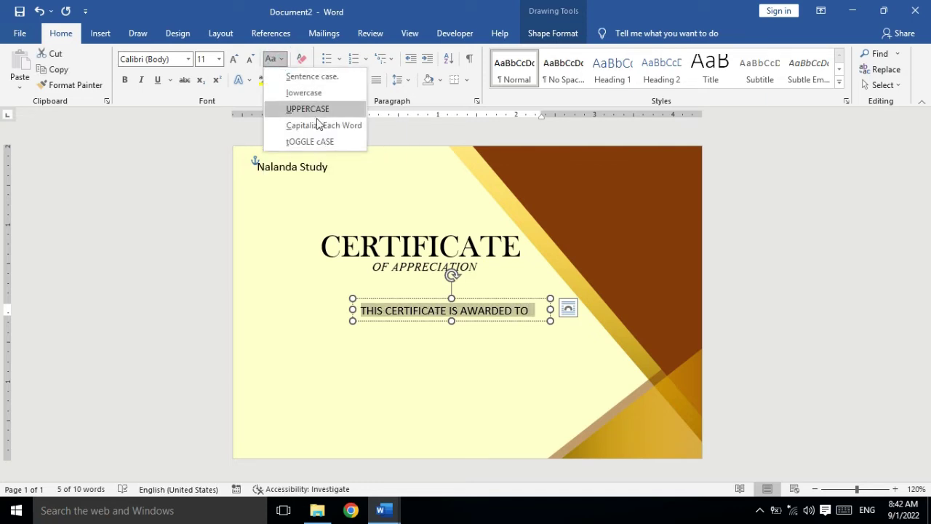
{"action": "left_click", "coordinate": [320, 124]}
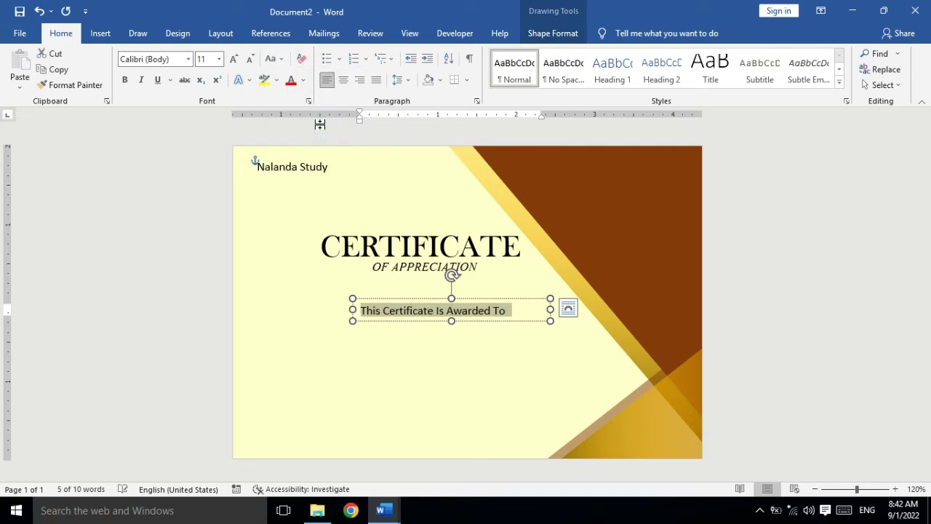
{"action": "left_click", "coordinate": [233, 58]}
{"action": "left_click", "coordinate": [343, 79]}
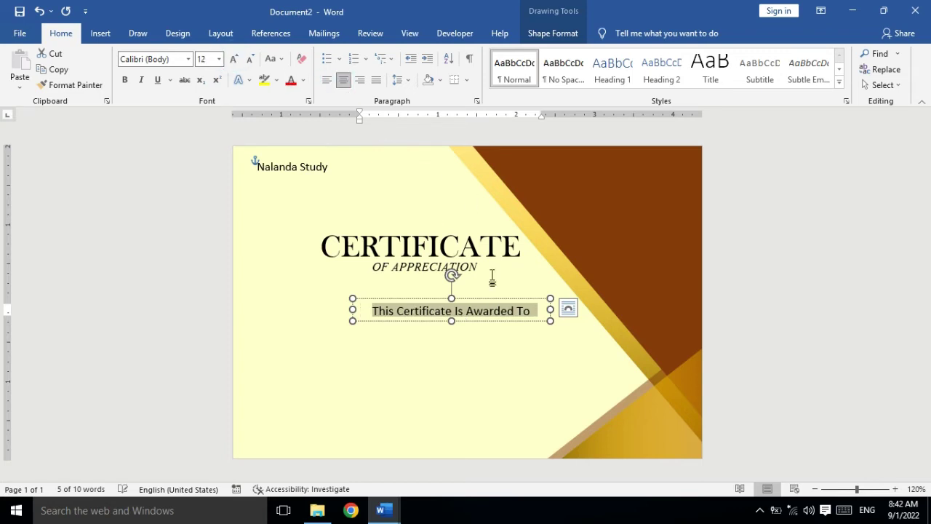
{"action": "left_click_drag", "start_coordinate": [548, 309], "coordinate": [529, 309]}
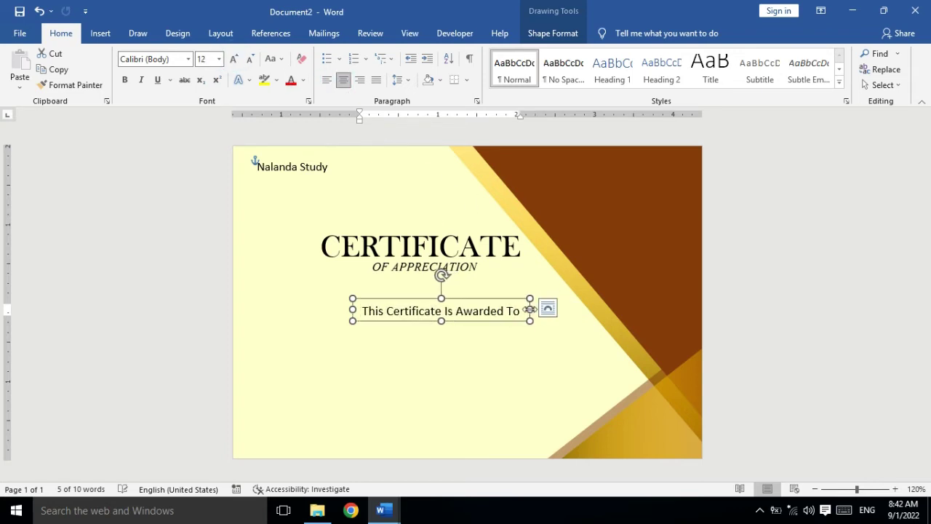
{"action": "mouse_move", "coordinate": [514, 320]}
{"action": "left_mouse_down"}
{"action": "mouse_move", "coordinate": [506, 326]}
{"action": "mouse_move", "coordinate": [613, 327]}
{"action": "left_mouse_up"}
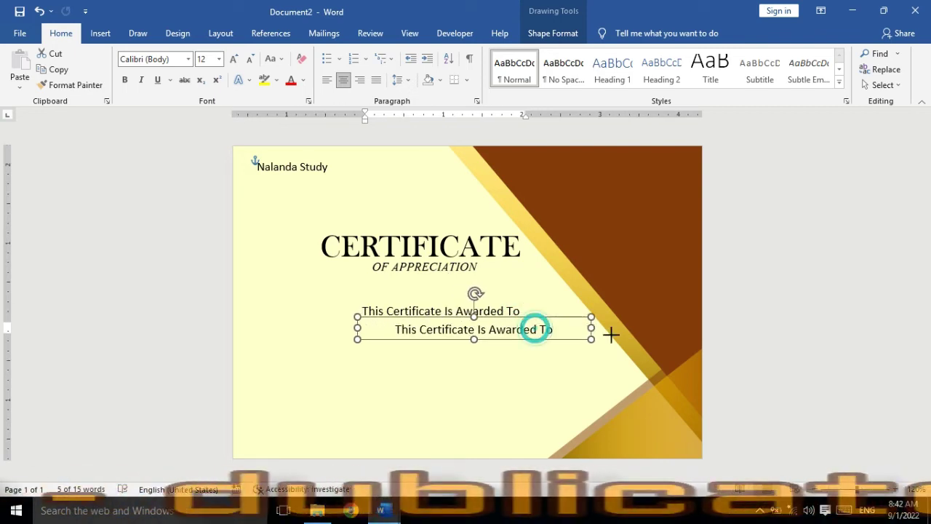
- Enlarge the duplicate box, clear it, and type the recipient's name
{"action": "left_click_drag", "start_coordinate": [485, 338], "coordinate": [485, 396]}
{"action": "left_click", "coordinate": [565, 330]}
{"action": "key", "text": "BackSpace"}
{"action": "key", "text": "BackSpace"}
{"action": "key", "text": "BackSpace"}
{"action": "key", "text": "BackSpace"}
{"action": "key", "text": "BackSpace"}
{"action": "key", "text": "BackSpace"}
{"action": "key", "text": "BackSpace"}
{"action": "key", "text": "BackSpace"}
{"action": "type", "text": "SUDHIR KUMAR"}
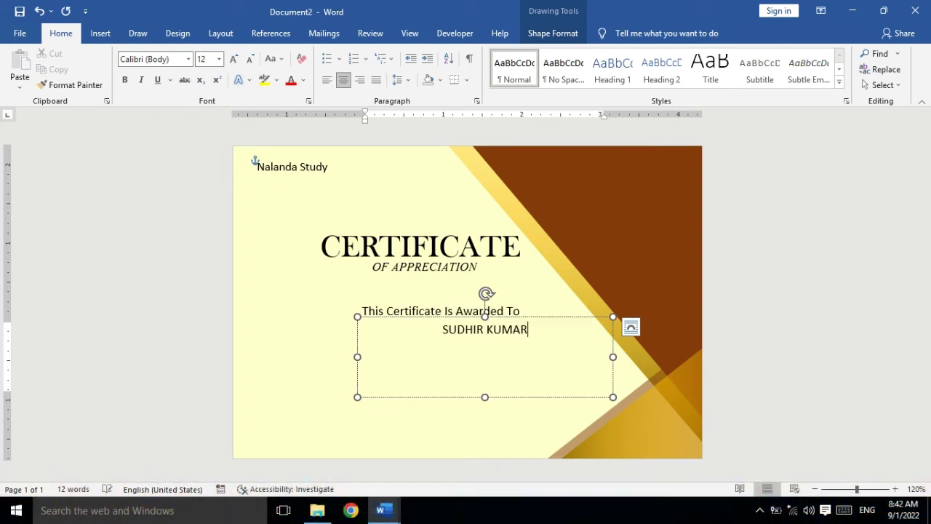
{"action": "key", "text": "ctrl+a"}
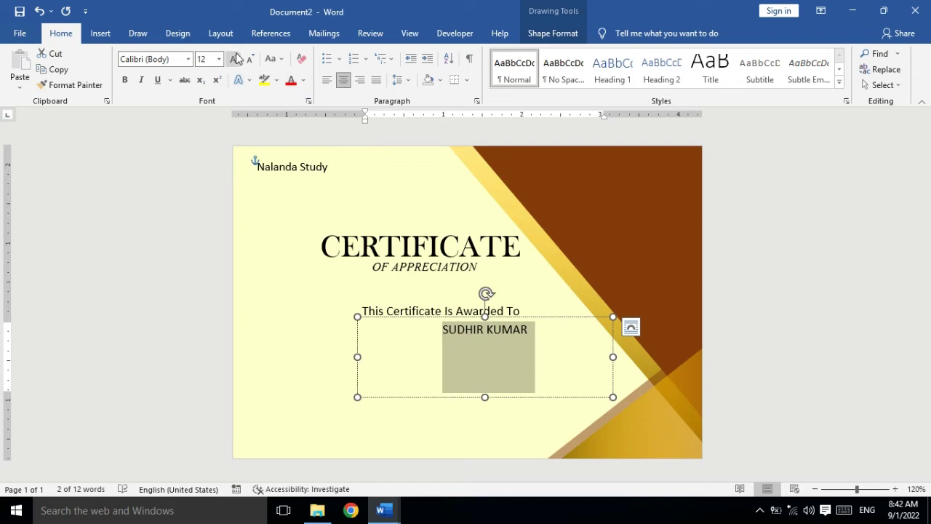
- Set the name to 24 pt Lucida Calligraphy and resize its box to fit one line
{"action": "left_click", "coordinate": [234, 59]}
{"action": "left_click", "coordinate": [233, 59]}
{"action": "left_click", "coordinate": [233, 59]}
{"action": "left_click", "coordinate": [233, 59]}
{"action": "left_click", "coordinate": [234, 58]}
{"action": "left_click", "coordinate": [233, 59]}
{"action": "left_click", "coordinate": [188, 59]}
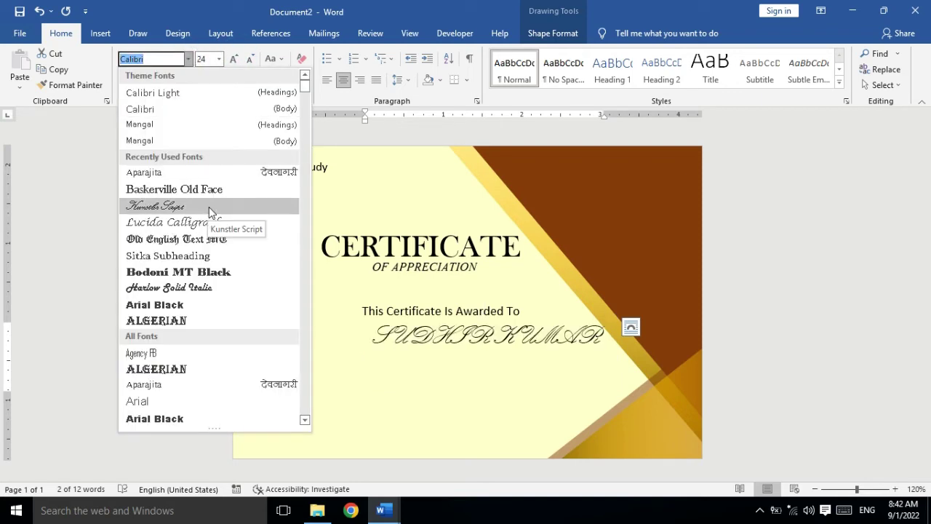
{"action": "left_click", "coordinate": [204, 223]}
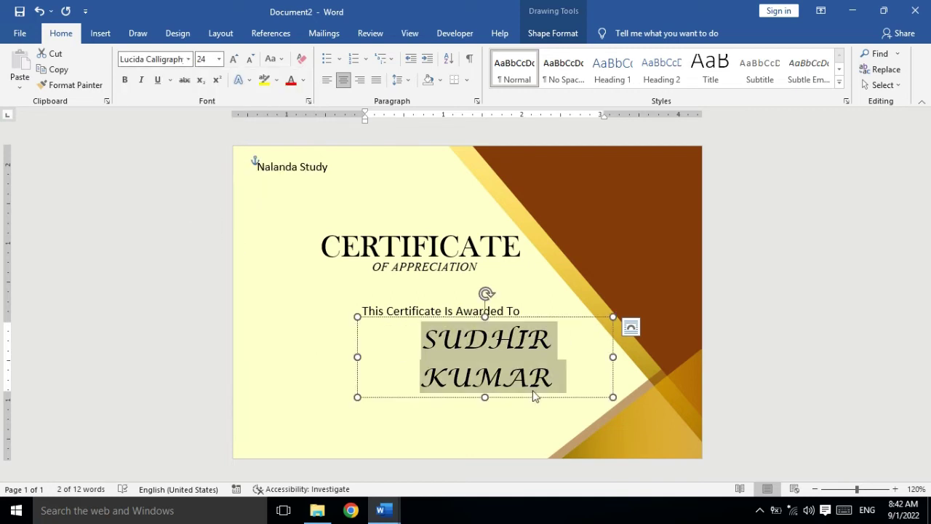
{"action": "left_click_drag", "start_coordinate": [359, 355], "coordinate": [299, 356]}
{"action": "left_click_drag", "start_coordinate": [455, 394], "coordinate": [456, 359]}
{"action": "left_click_drag", "start_coordinate": [325, 339], "coordinate": [591, 342]}
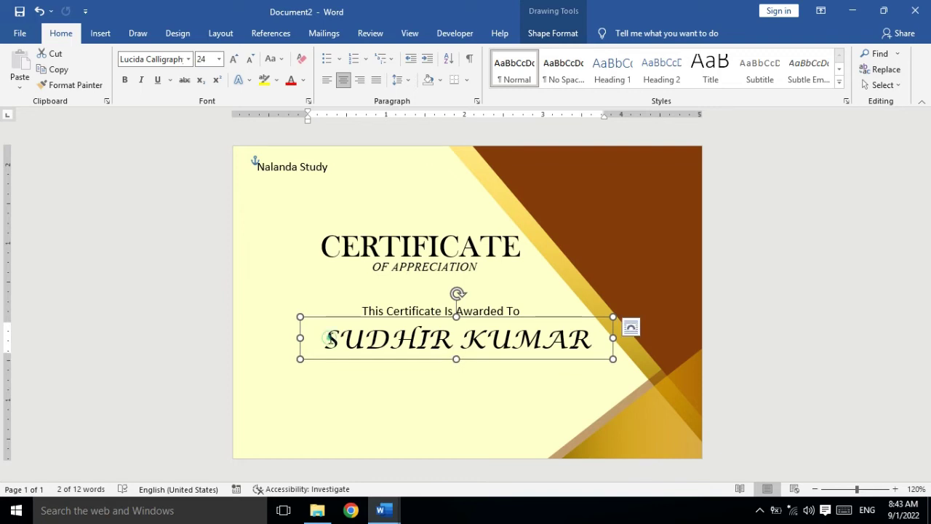
- Colour the recipient's name brown
{"action": "left_click", "coordinate": [303, 80]}
{"action": "left_click", "coordinate": [351, 169]}
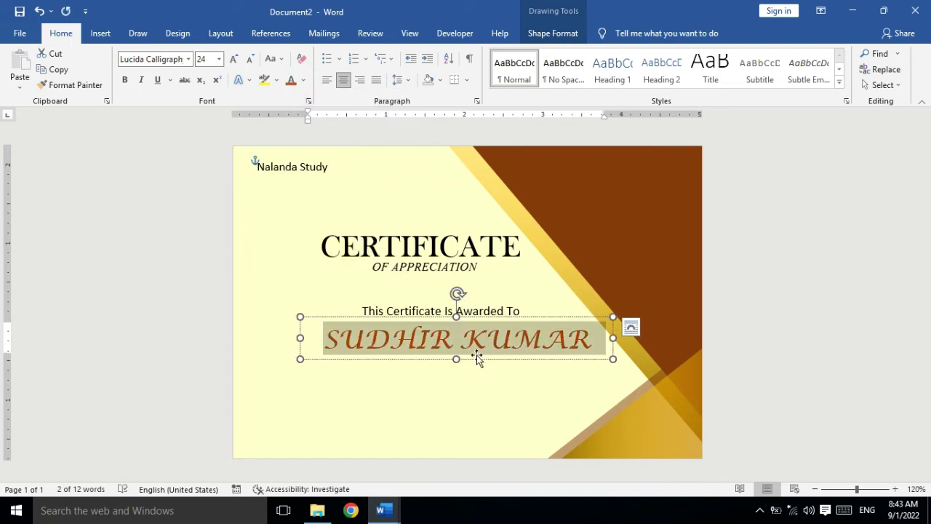
{"action": "left_click", "coordinate": [478, 348]}
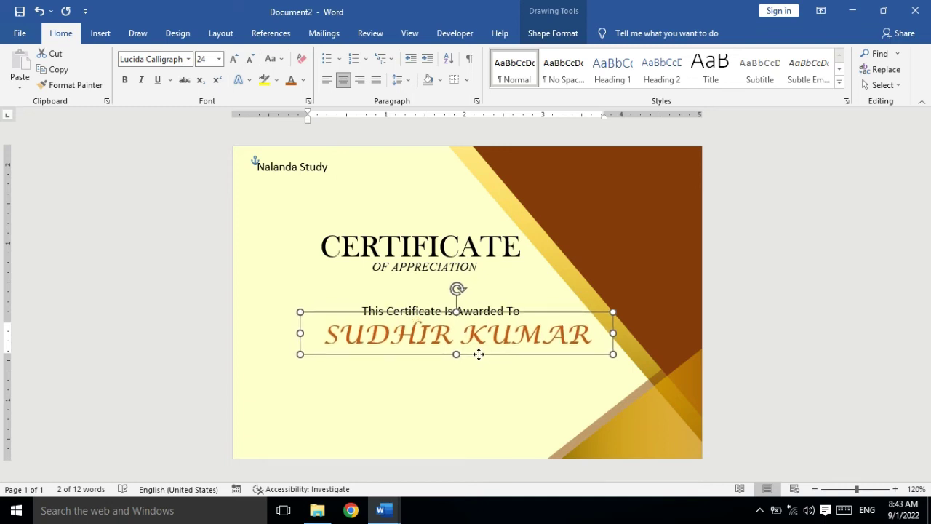
{"action": "left_click", "coordinate": [478, 389]}
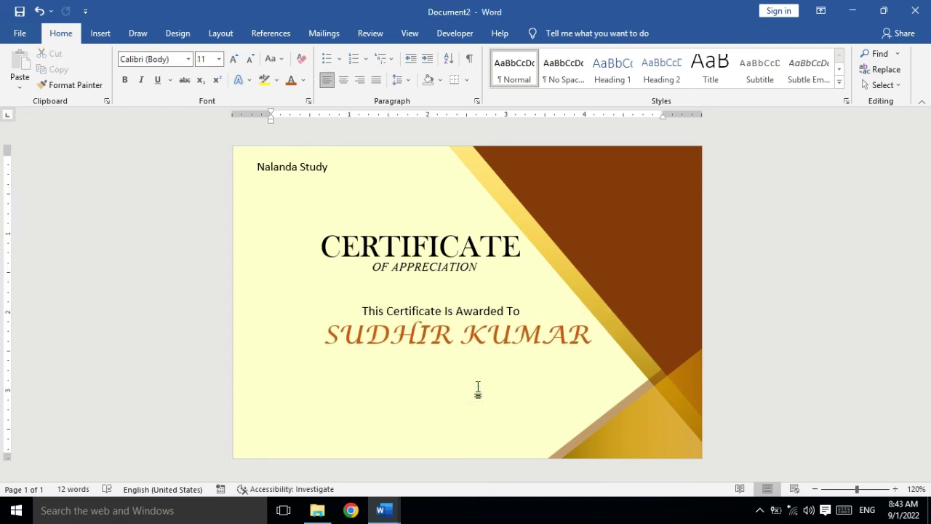
{"action": "left_click", "coordinate": [435, 312]}
- Copy the awarded-to box below the name, enlarge it, and clear its text
{"action": "left_click_drag", "start_coordinate": [453, 322], "coordinate": [456, 378]}
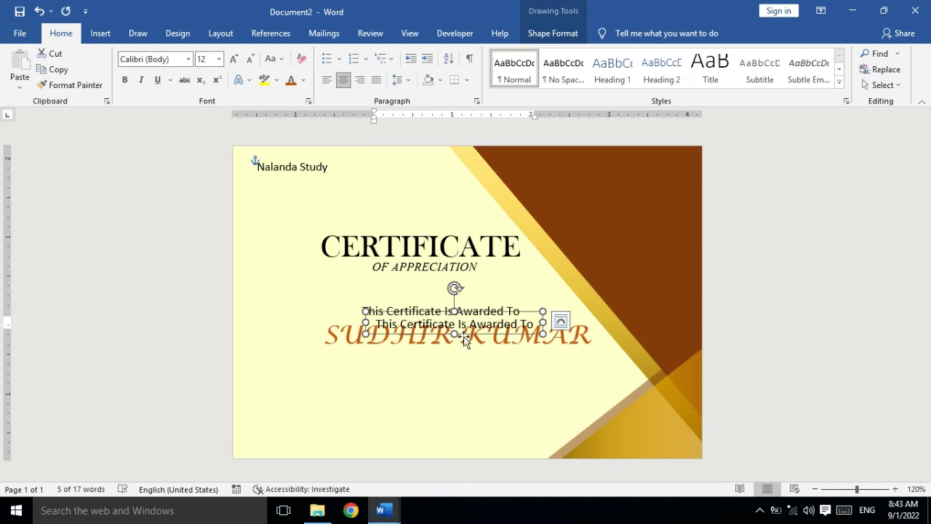
{"action": "left_click_drag", "start_coordinate": [529, 366], "coordinate": [664, 366]}
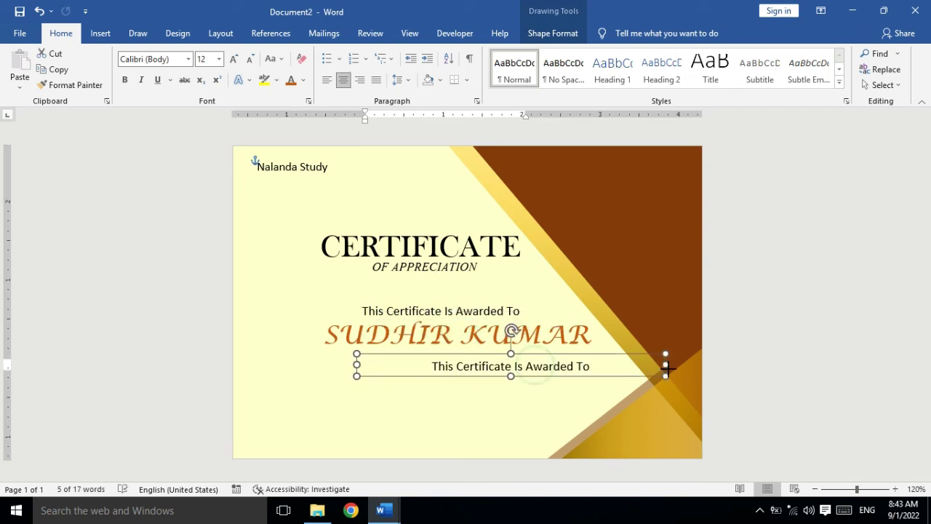
{"action": "mouse_move", "coordinate": [513, 376]}
{"action": "left_mouse_down"}
{"action": "mouse_move", "coordinate": [526, 419]}
{"action": "mouse_move", "coordinate": [513, 445]}
{"action": "left_mouse_up"}
{"action": "left_click", "coordinate": [592, 371]}
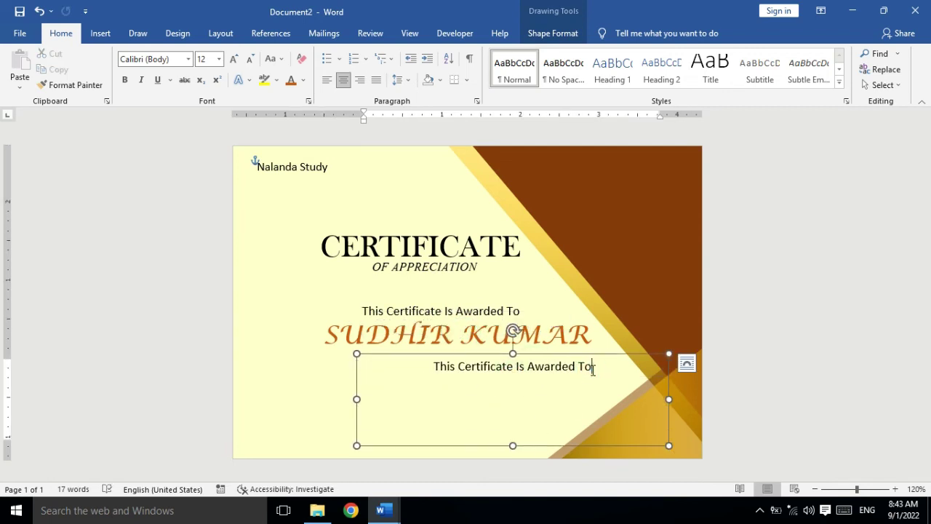
{"action": "key", "text": "BackSpace"}
{"action": "key", "text": "BackSpace"}
{"action": "key", "text": "BackSpace"}
{"action": "key", "text": "BackSpace"}
{"action": "key", "text": "BackSpace"}
{"action": "key", "text": "BackSpace"}
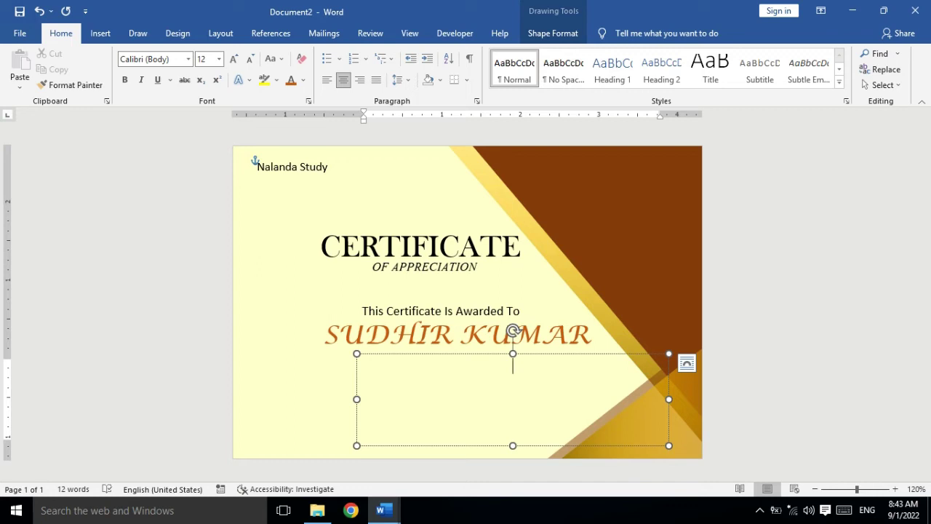
- Type the uppercase recognition sentence ending 'WE GIVE THIS AWARD WITH GRATIUDE' and select it
{"action": "type", "text": "IN RECO"}
{"action": "type", "text": "GNITION OF HIS EXTRA"}
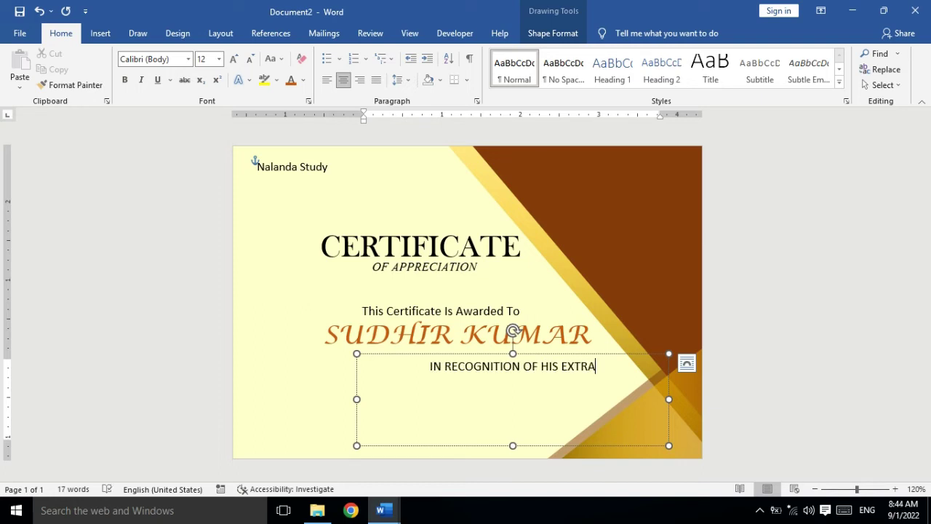
{"action": "type", "text": "ODINARY CONTRIBUTION"}
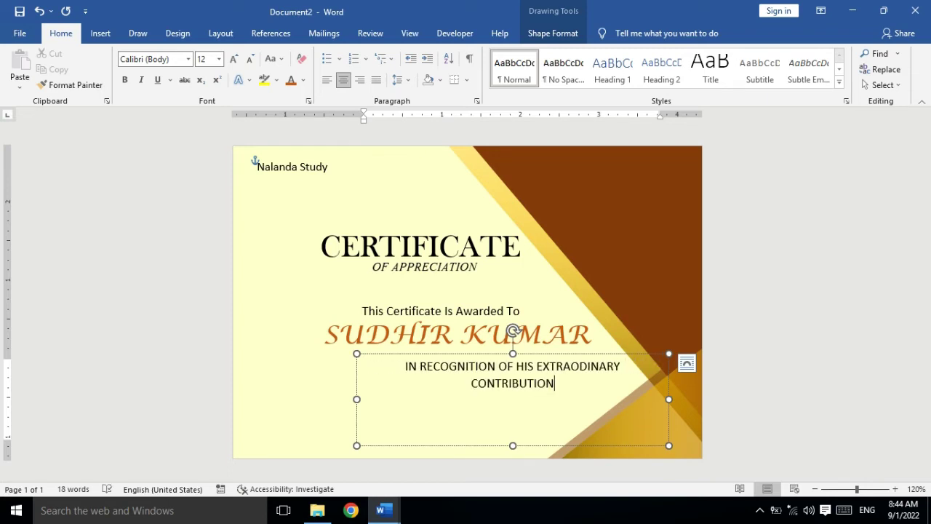
{"action": "type", "text": "S AND DEDICATIONS TO THIS COMPANY"}
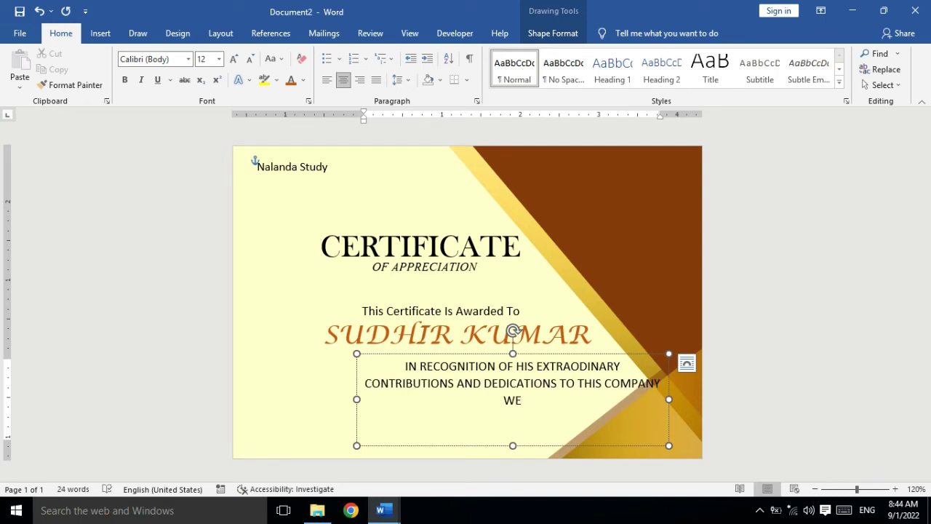
{"action": "type", "text": " WE GIVE THIS "}
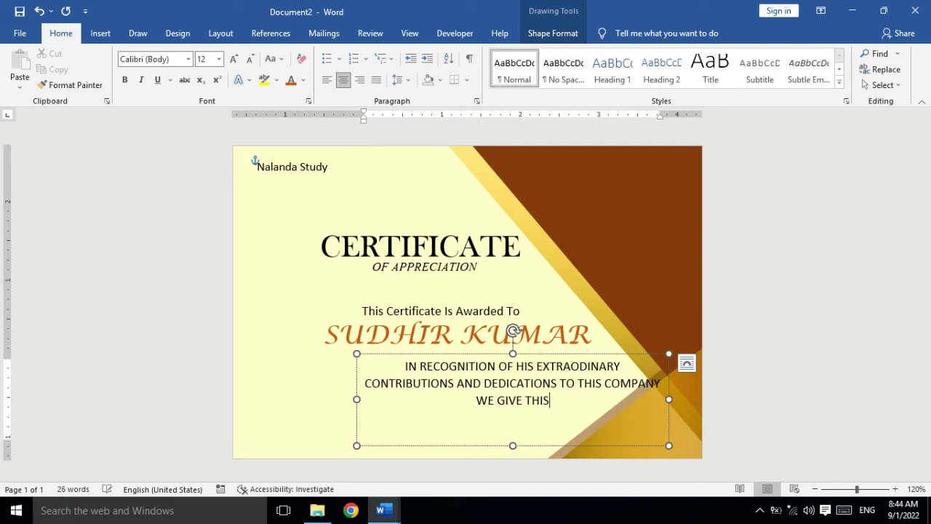
{"action": "type", "text": "A"}
{"action": "key", "text": "BackSpace"}
{"action": "type", "text": "AWARD WITH GRATIUDE"}
{"action": "key", "text": "ctrl+a"}
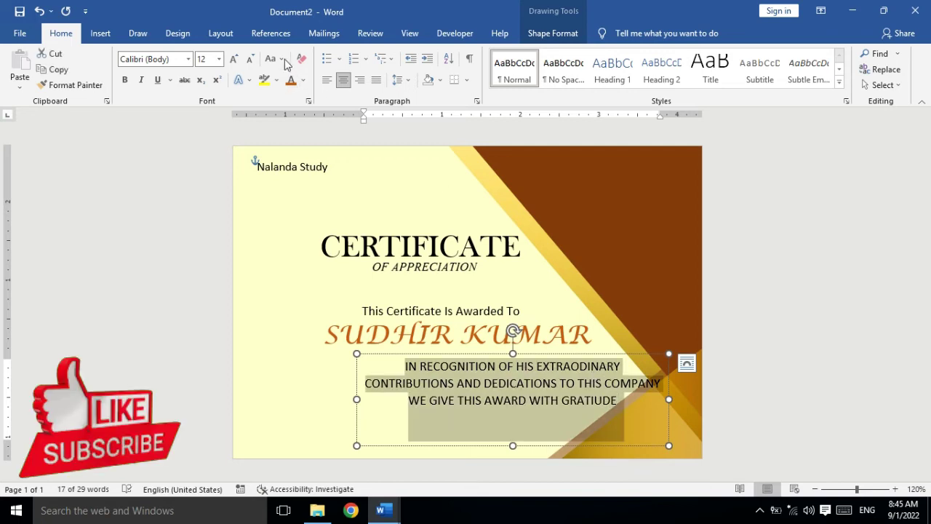
- Make the recognition text lowercase at 11 pt in a wider, shorter two-line box
{"action": "left_click", "coordinate": [283, 59]}
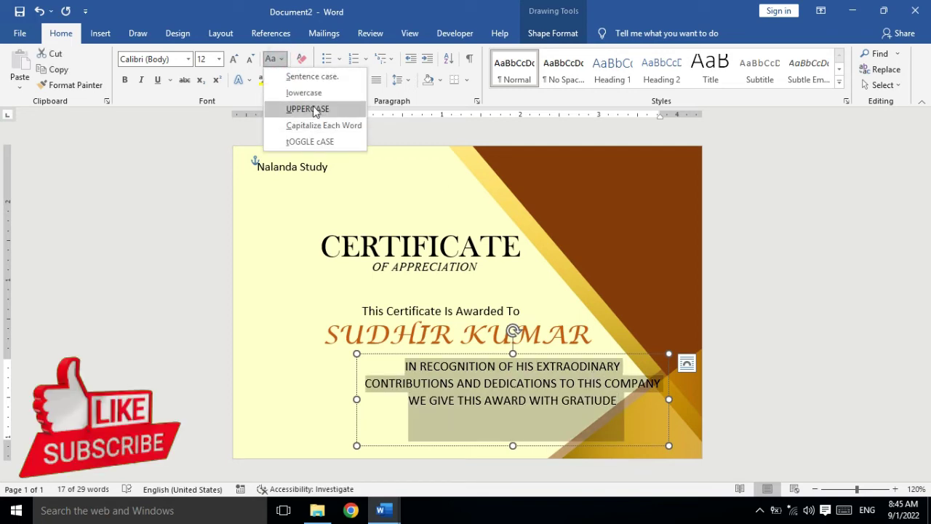
{"action": "left_click", "coordinate": [304, 93]}
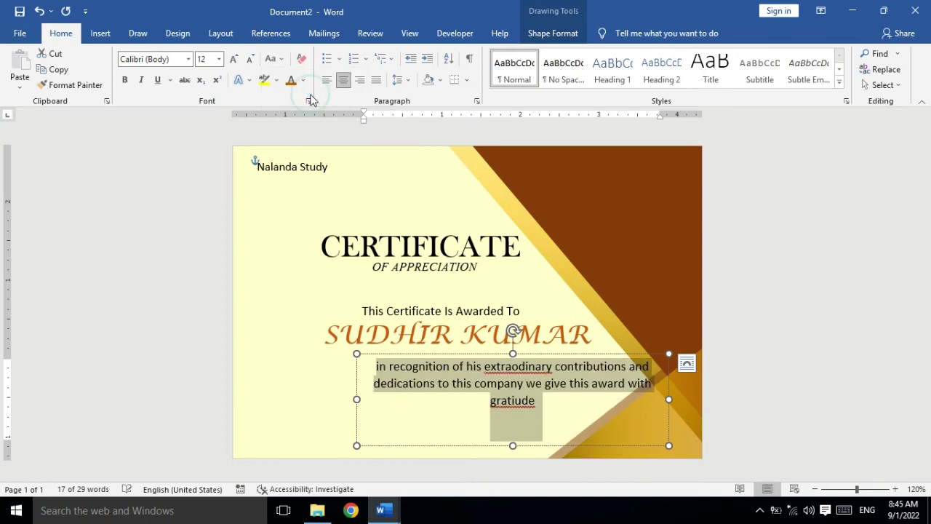
{"action": "left_click_drag", "start_coordinate": [356, 397], "coordinate": [285, 399]}
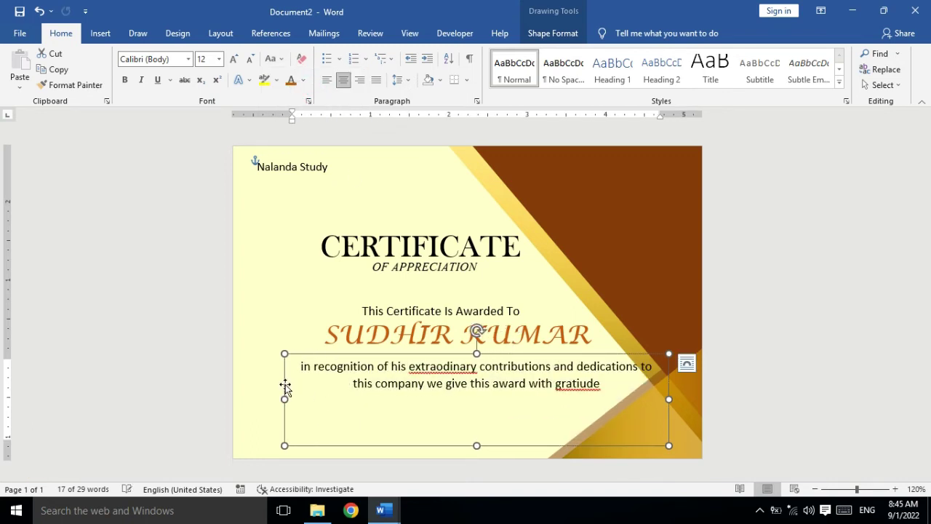
{"action": "left_click_drag", "start_coordinate": [476, 446], "coordinate": [473, 398]}
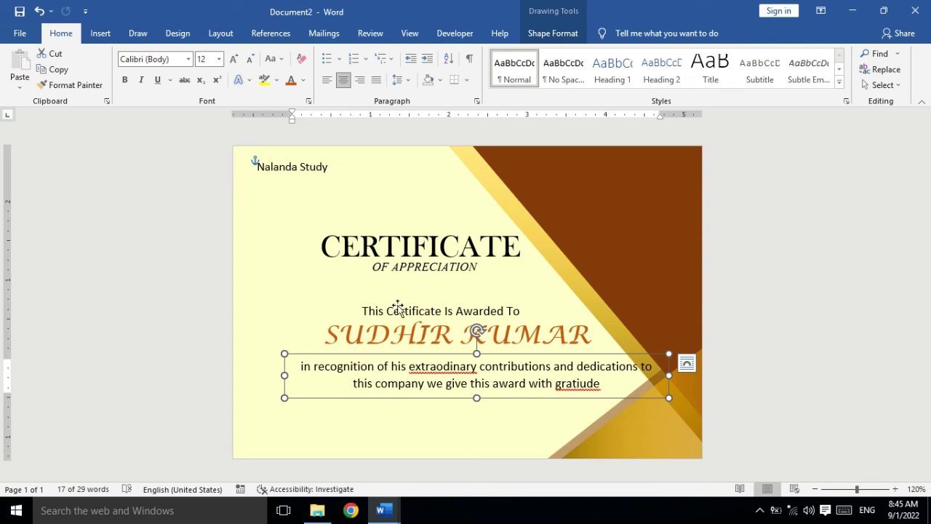
{"action": "left_click", "coordinate": [250, 58]}
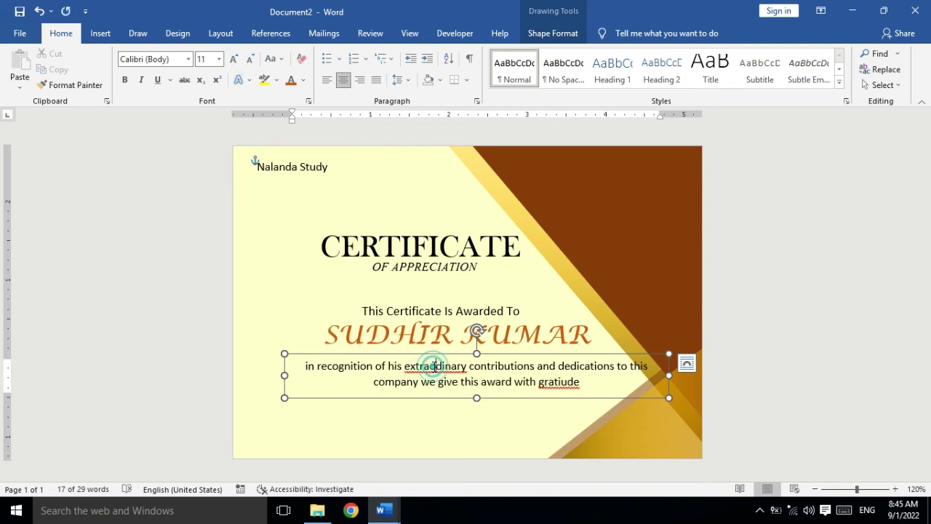
- Correct the spellings to 'extraordinary' and 'gratitude' and italicize the whole recognition text
{"action": "right_click", "coordinate": [435, 367]}
{"action": "left_click", "coordinate": [404, 159]}
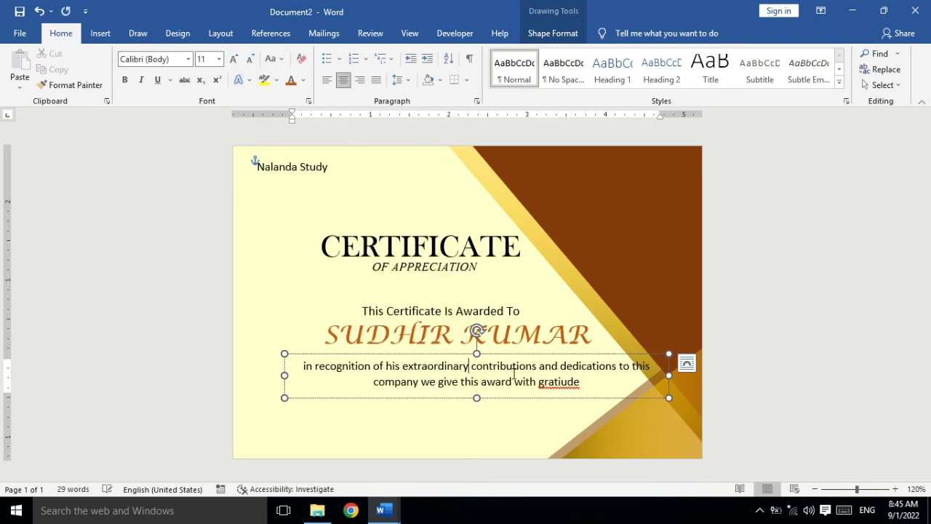
{"action": "right_click", "coordinate": [559, 381]}
{"action": "left_click", "coordinate": [519, 178]}
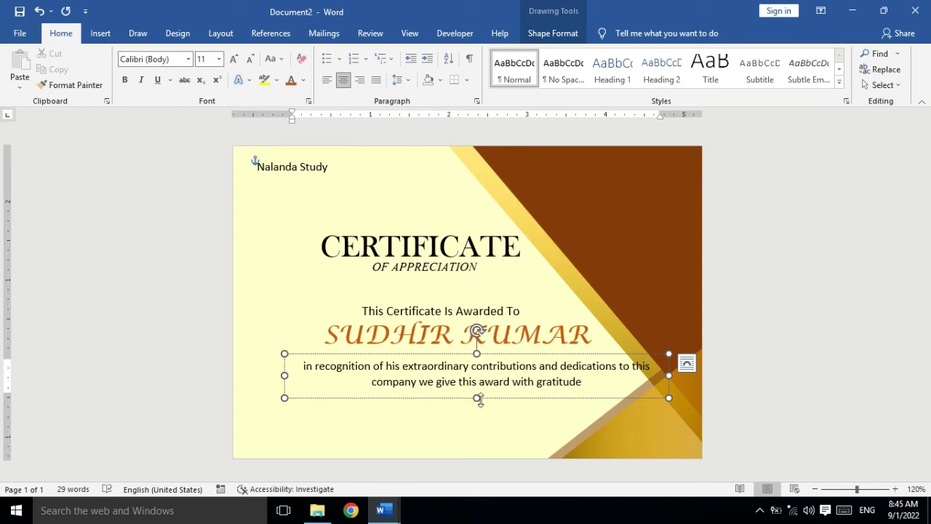
{"action": "left_click_drag", "start_coordinate": [480, 401], "coordinate": [478, 395]}
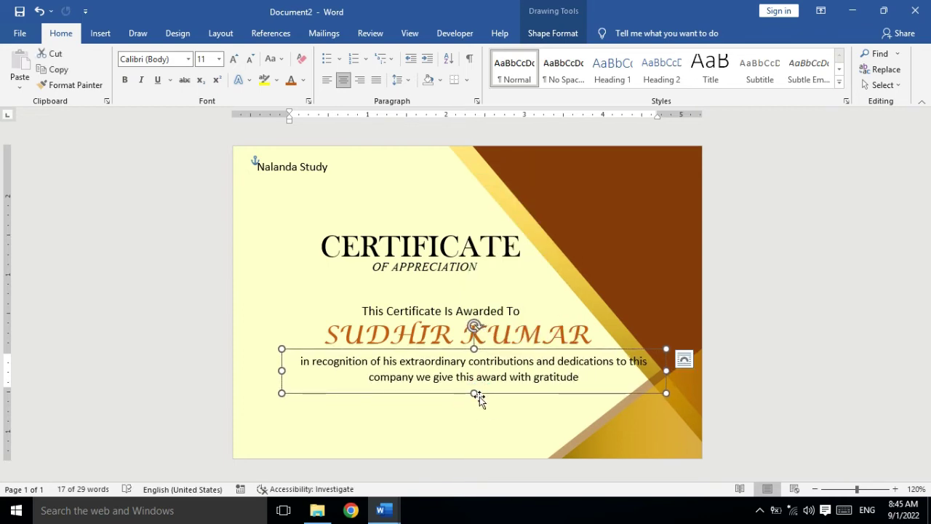
{"action": "left_click", "coordinate": [461, 381]}
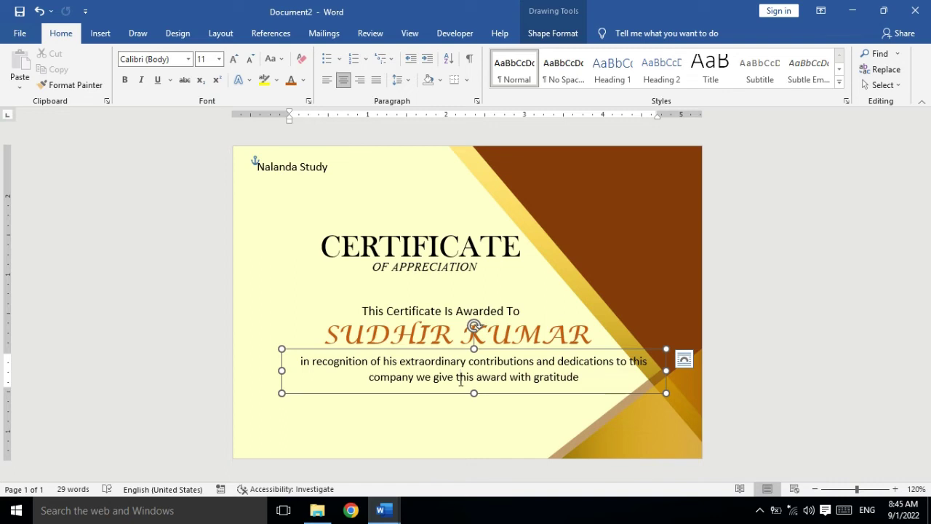
{"action": "key", "text": "ctrl+a"}
{"action": "left_click", "coordinate": [141, 80]}
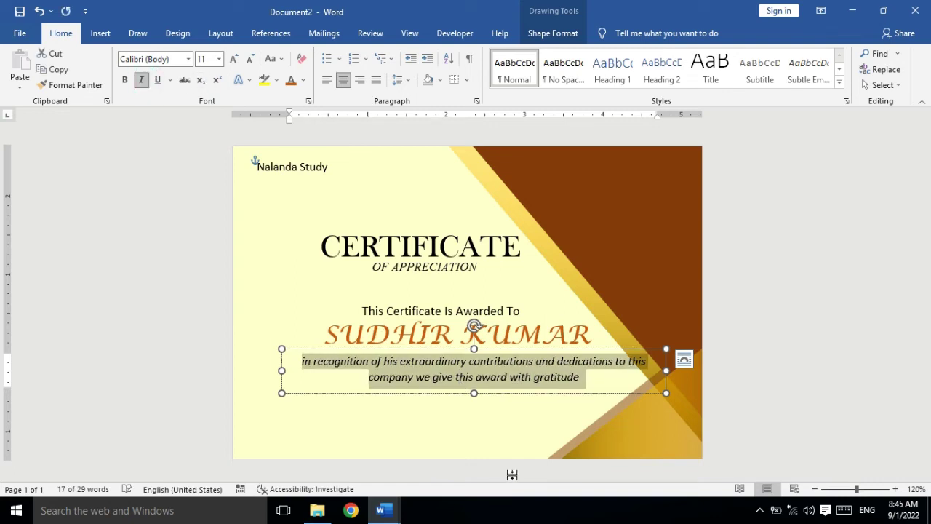
{"action": "left_click", "coordinate": [495, 403]}
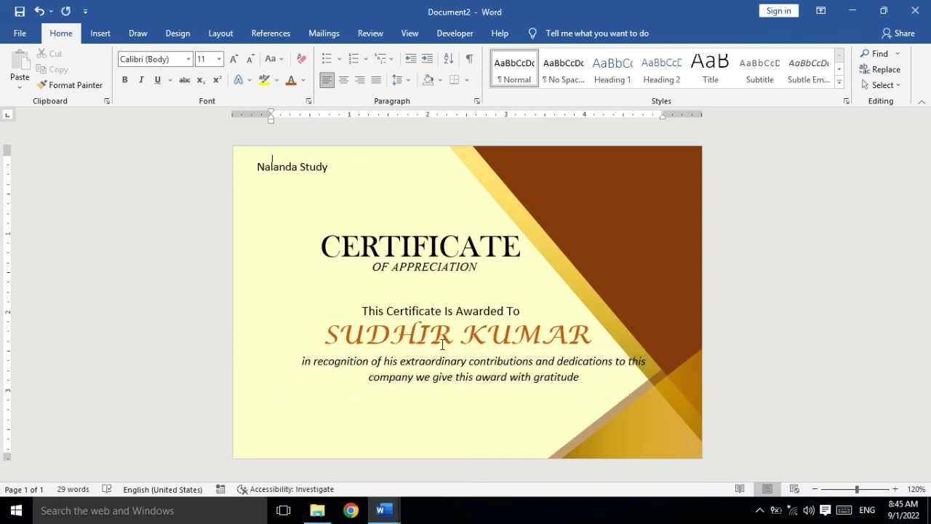
- Move the CERTIFICATE heading, OF APPRECIATION and the award line upward
{"action": "left_click", "coordinate": [406, 253]}
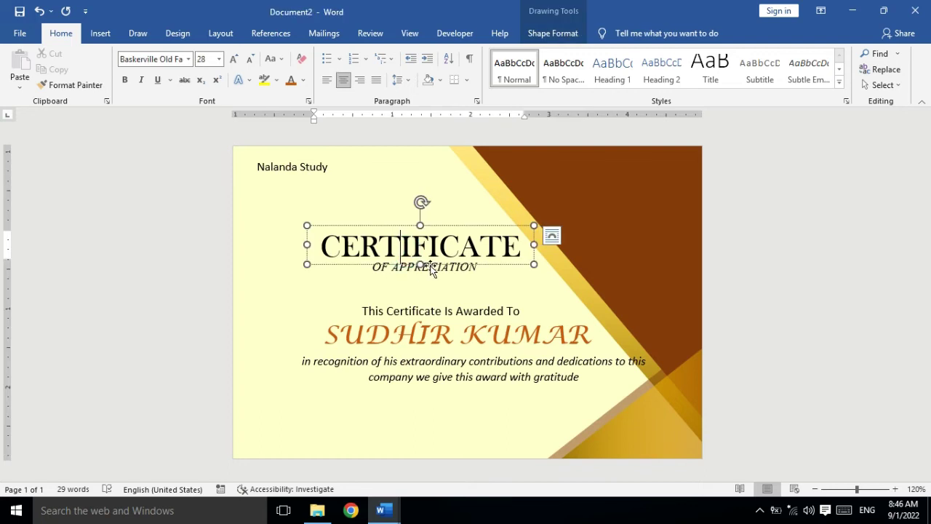
{"action": "left_click_drag", "start_coordinate": [431, 266], "coordinate": [432, 251]}
{"action": "left_click", "coordinate": [439, 266]}
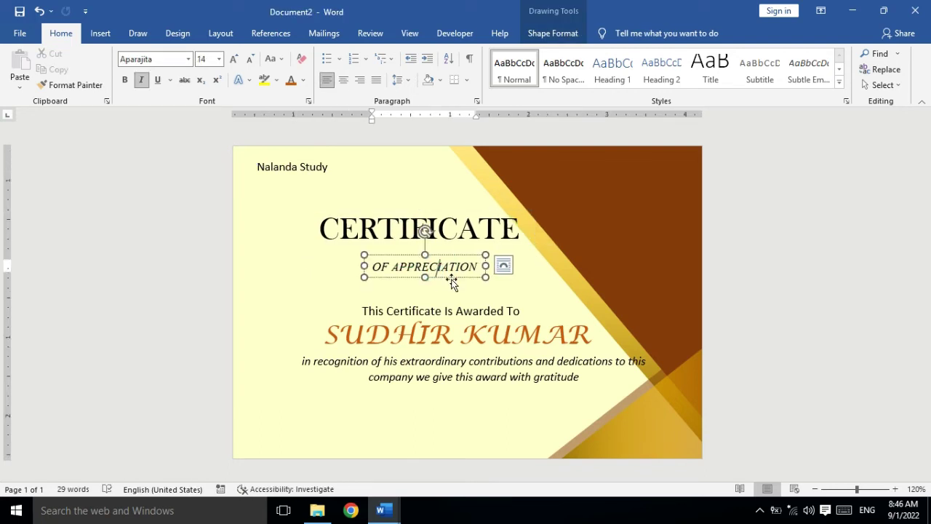
{"action": "left_click_drag", "start_coordinate": [451, 284], "coordinate": [451, 264]}
{"action": "left_click", "coordinate": [474, 332]}
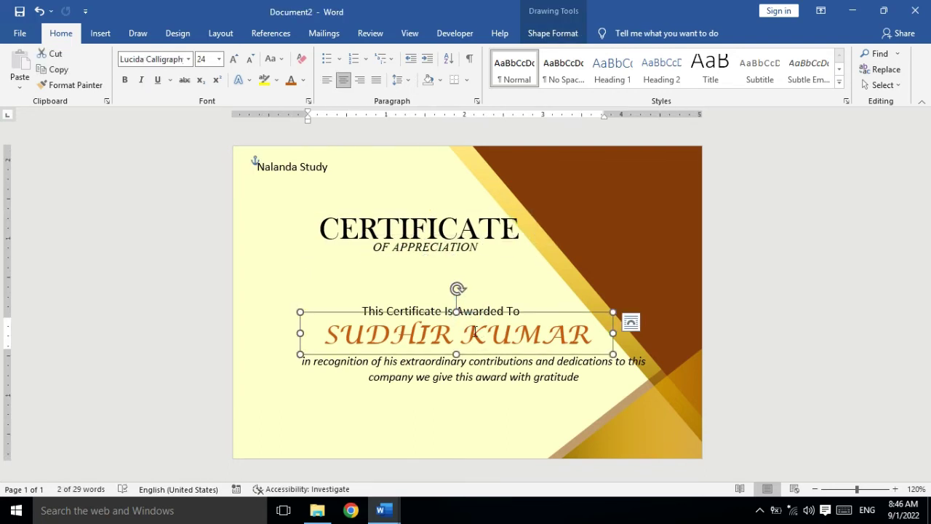
{"action": "left_click", "coordinate": [383, 309]}
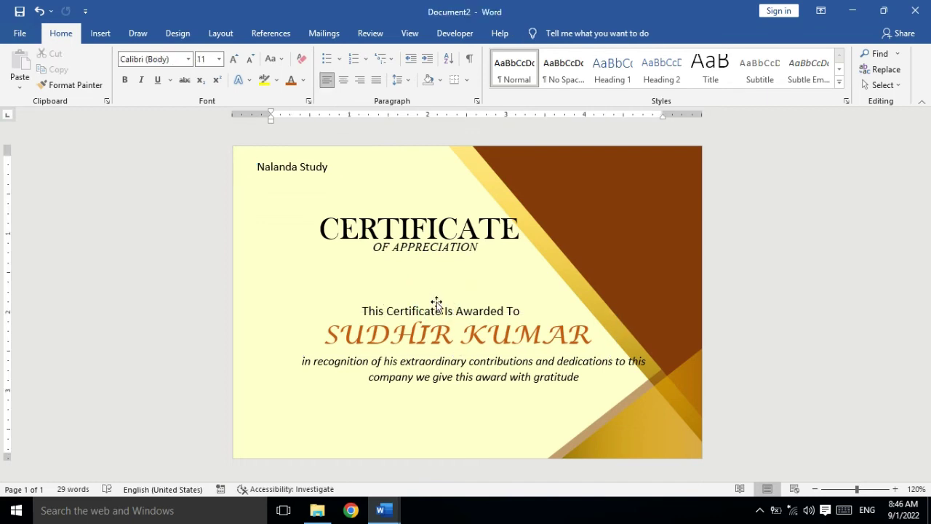
{"action": "left_click", "coordinate": [433, 303]}
{"action": "left_click_drag", "start_coordinate": [456, 312], "coordinate": [455, 306]}
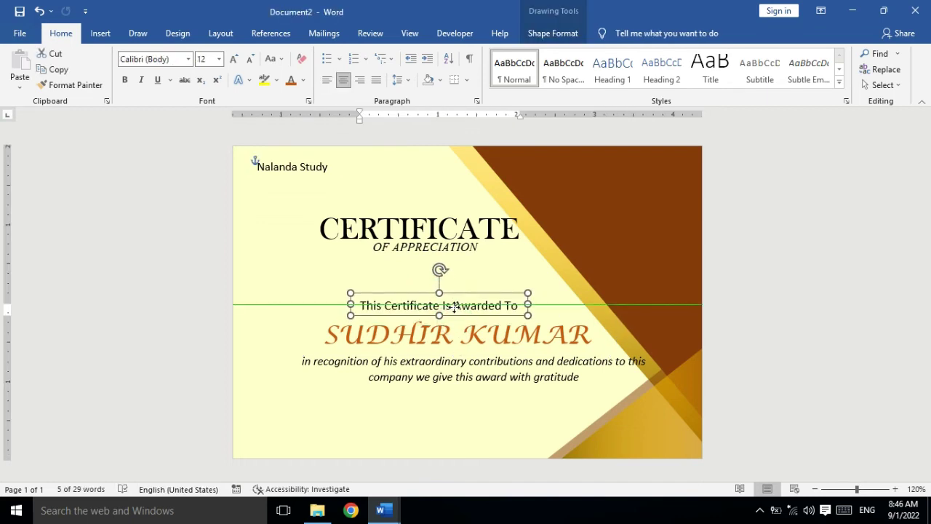
- Move the recipient's name and recognition text up closer beneath the award line
{"action": "left_click", "coordinate": [459, 334]}
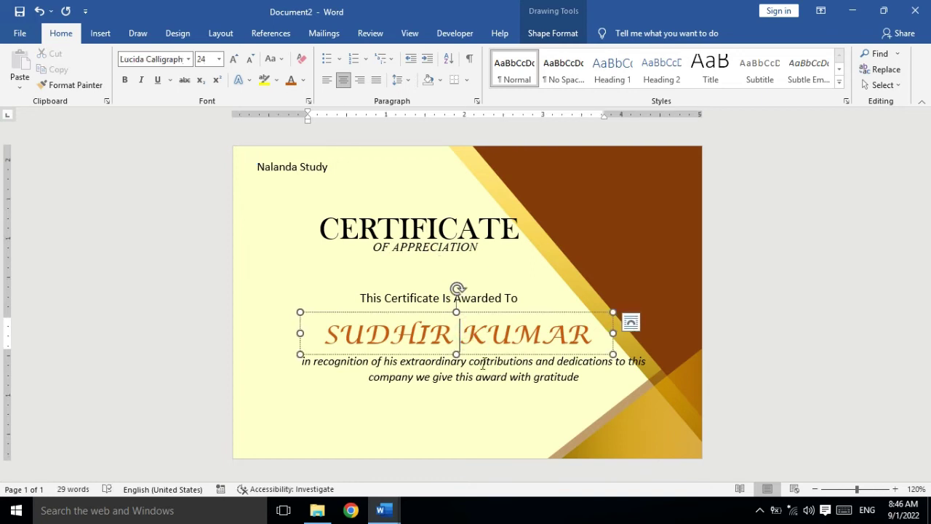
{"action": "left_click_drag", "start_coordinate": [480, 355], "coordinate": [477, 339]}
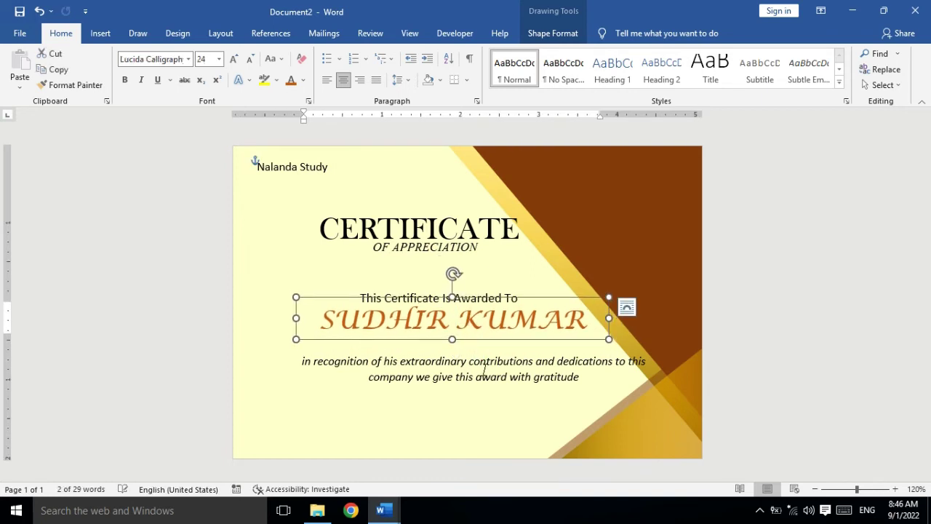
{"action": "left_click", "coordinate": [498, 394]}
{"action": "mouse_move", "coordinate": [499, 395]}
{"action": "left_mouse_down"}
{"action": "mouse_move", "coordinate": [495, 370]}
{"action": "mouse_move", "coordinate": [466, 369]}
{"action": "left_mouse_up"}
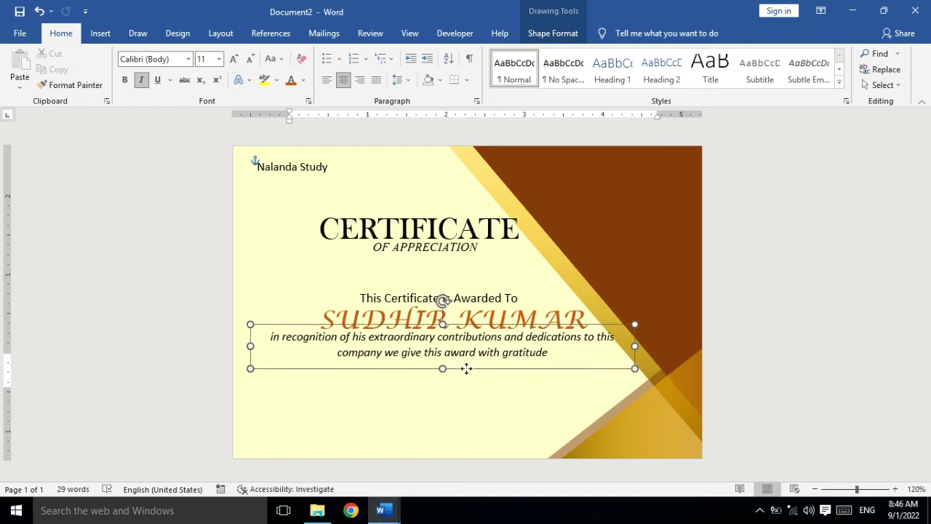
{"action": "left_click", "coordinate": [323, 191]}
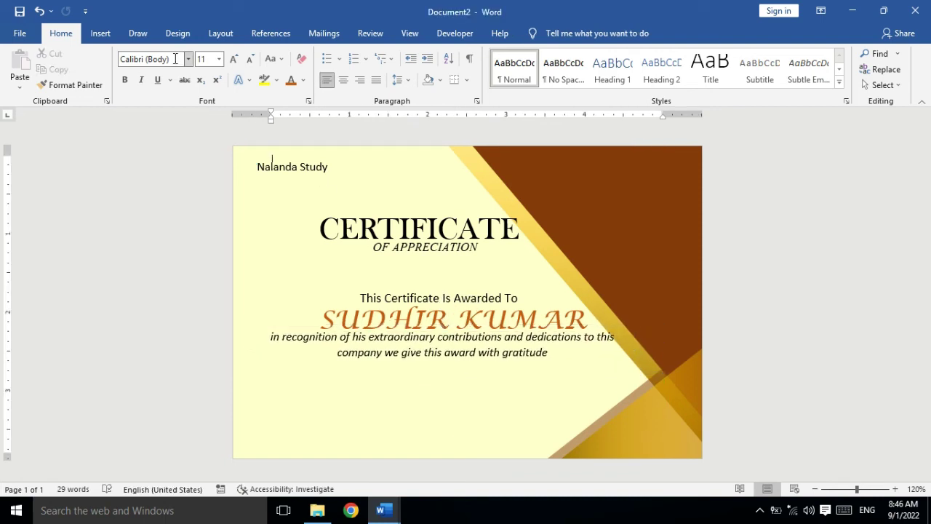
{"action": "left_click", "coordinate": [317, 179]}
- Copy the Nalanda Study box to the bottom left and retype it as the HEADMASTER signature block
{"action": "mouse_move", "coordinate": [320, 186]}
{"action": "left_mouse_down"}
{"action": "mouse_move", "coordinate": [338, 296]}
{"action": "mouse_move", "coordinate": [340, 395]}
{"action": "mouse_move", "coordinate": [329, 434]}
{"action": "left_mouse_up"}
{"action": "left_click_drag", "start_coordinate": [369, 403], "coordinate": [404, 404]}
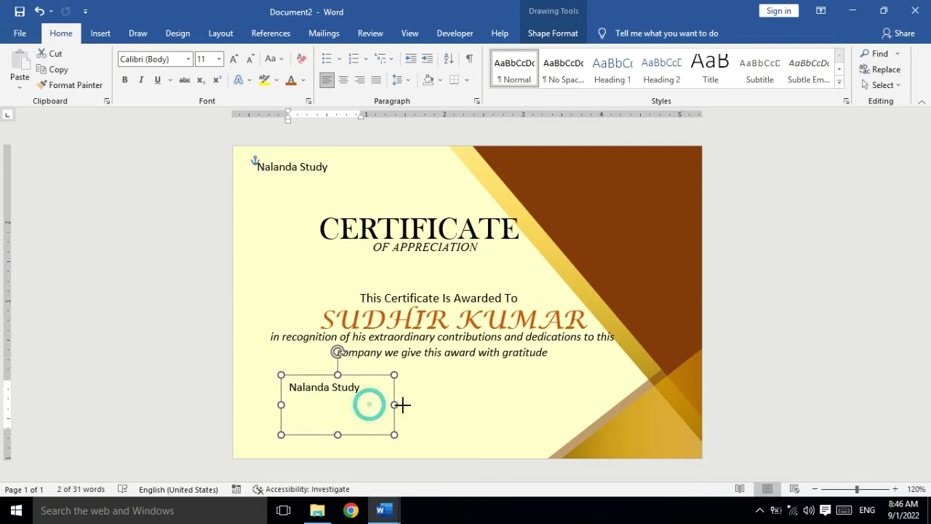
{"action": "left_click", "coordinate": [368, 388]}
{"action": "key", "text": "BackSpace"}
{"action": "key", "text": "BackSpace"}
{"action": "key", "text": "BackSpace"}
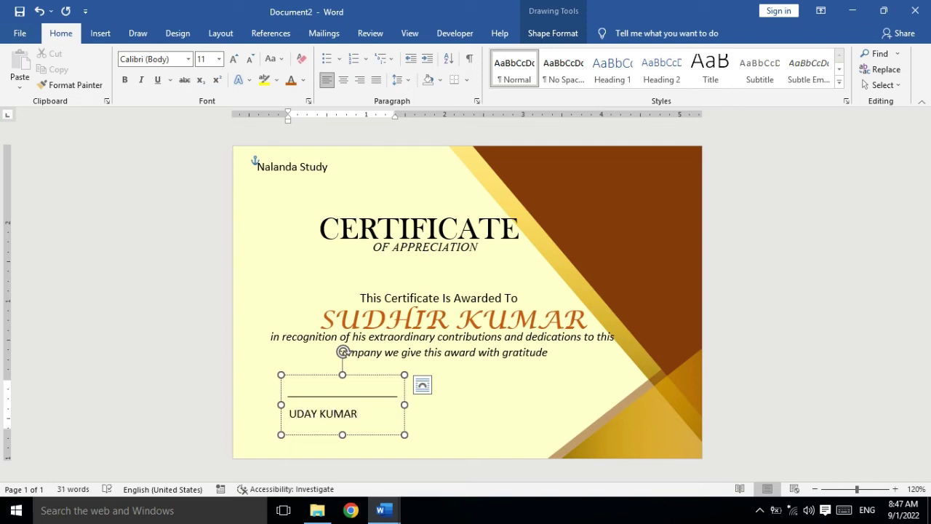
{"action": "left_click_drag", "start_coordinate": [342, 435], "coordinate": [342, 454]}
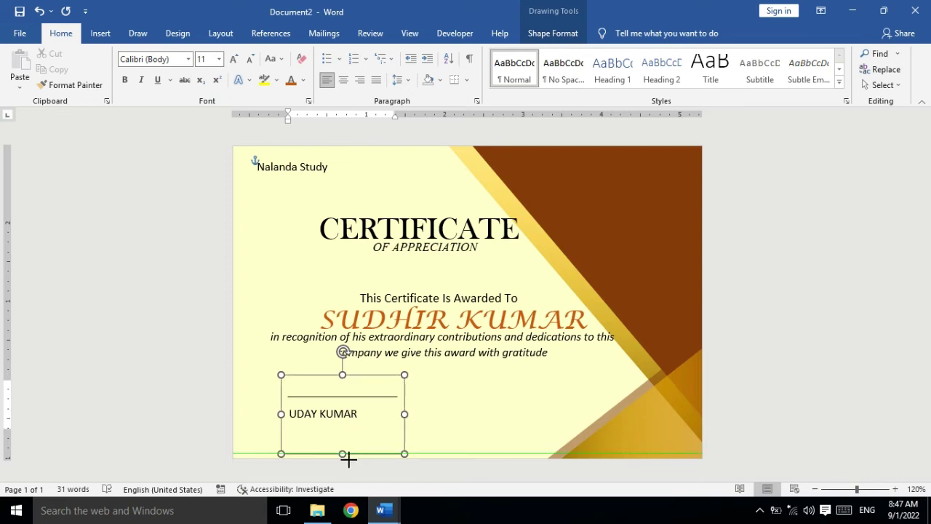
{"action": "left_click", "coordinate": [321, 433]}
{"action": "type", "text": "HES"}
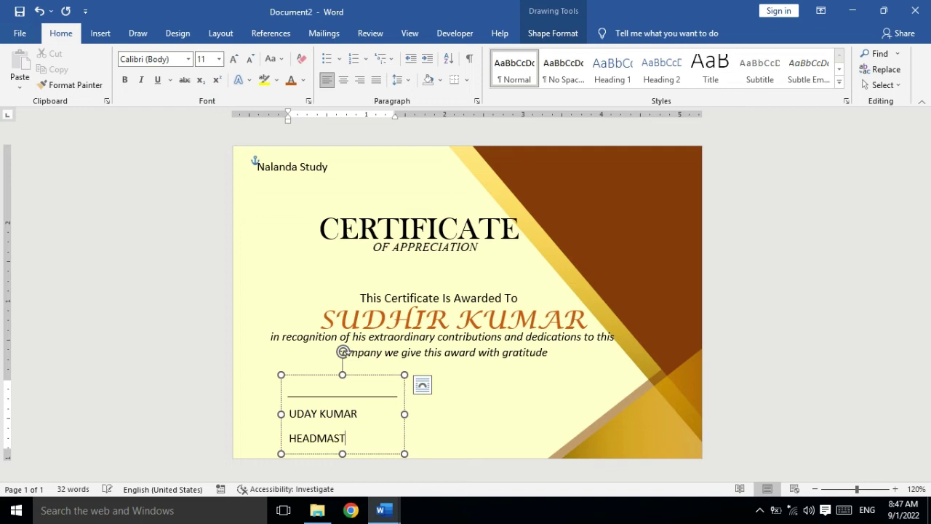
- Remove space after paragraphs, centre the signature lines, shrink the box, and duplicate it to the right
{"action": "key", "text": "ctrl+a"}
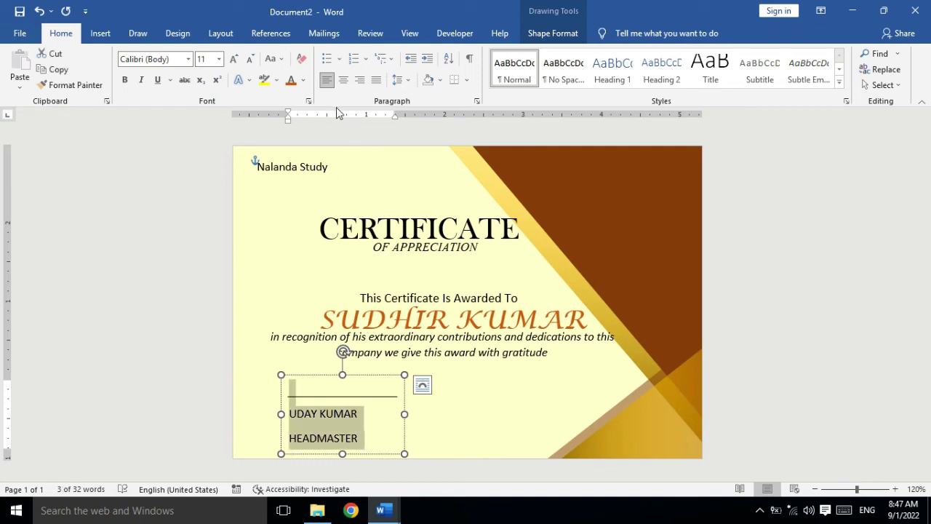
{"action": "left_click", "coordinate": [399, 80]}
{"action": "left_click", "coordinate": [451, 226]}
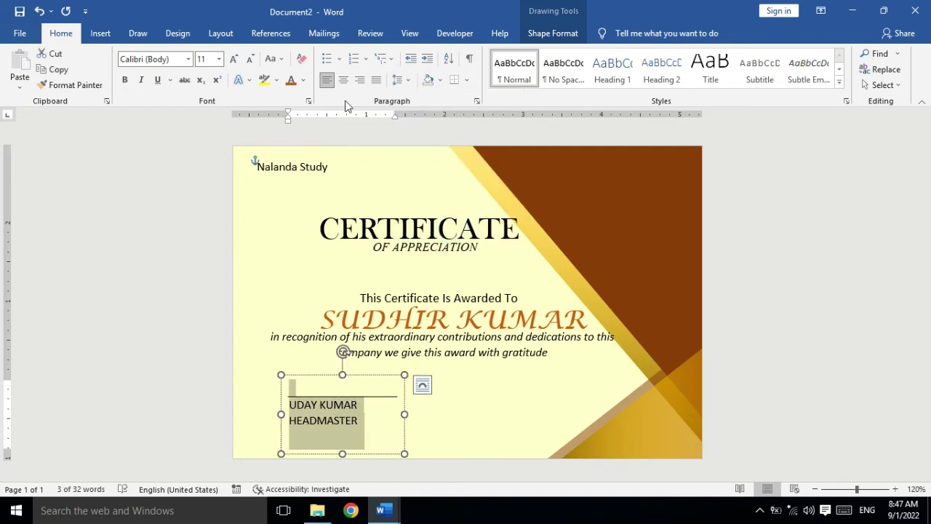
{"action": "left_click", "coordinate": [343, 80]}
{"action": "left_click_drag", "start_coordinate": [341, 453], "coordinate": [345, 433]}
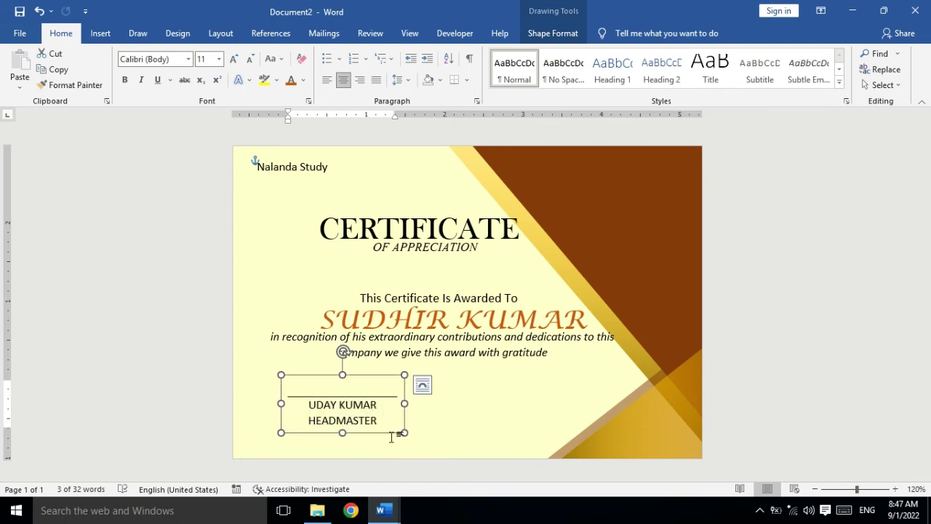
{"action": "key", "text": "ctrl+d"}
{"action": "mouse_move", "coordinate": [405, 438]}
{"action": "left_mouse_down"}
{"action": "mouse_move", "coordinate": [559, 422]}
{"action": "mouse_move", "coordinate": [525, 444]}
{"action": "left_mouse_up"}
- Change the copied block's signer name and set its title to DIRECTOR & CEO
{"action": "left_click", "coordinate": [561, 404]}
{"action": "key", "text": "BackSpace"}
{"action": "key", "text": "BackSpace"}
{"action": "key", "text": "BackSpace"}
{"action": "type", "text": "SIR"}
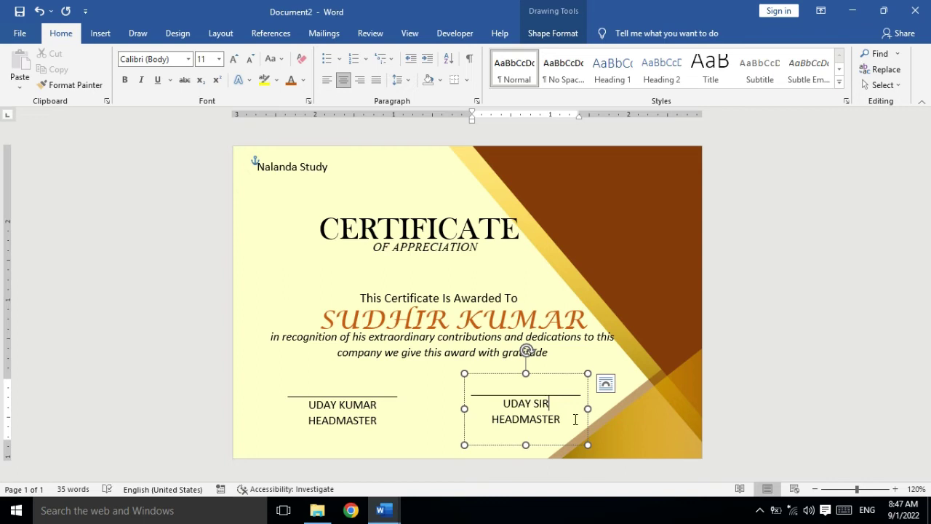
{"action": "left_click", "coordinate": [564, 419]}
{"action": "key", "text": "BackSpace"}
{"action": "key", "text": "BackSpace"}
{"action": "key", "text": "BackSpace"}
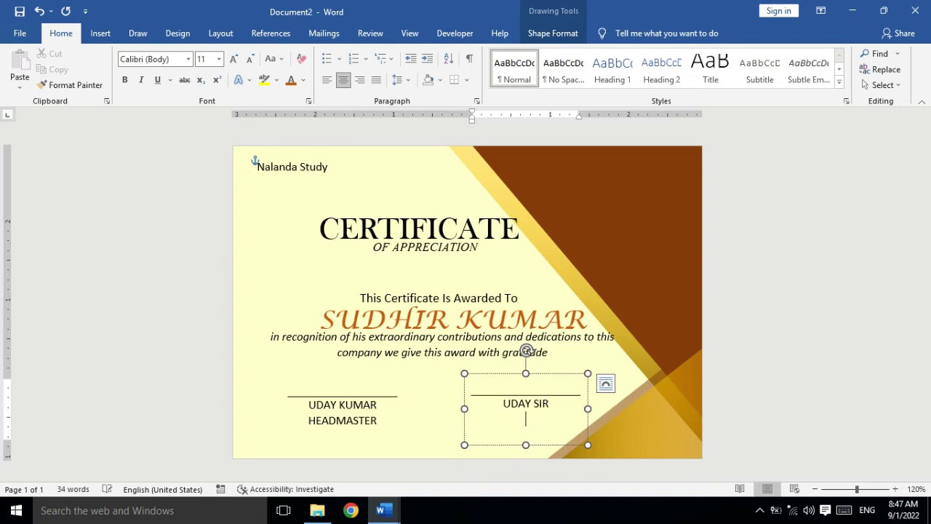
{"action": "type", "text": "DIRECTOR"}
{"action": "type", "text": " &"}
{"action": "type", "text": " CEO"}
{"action": "left_click_drag", "start_coordinate": [527, 445], "coordinate": [527, 433]}
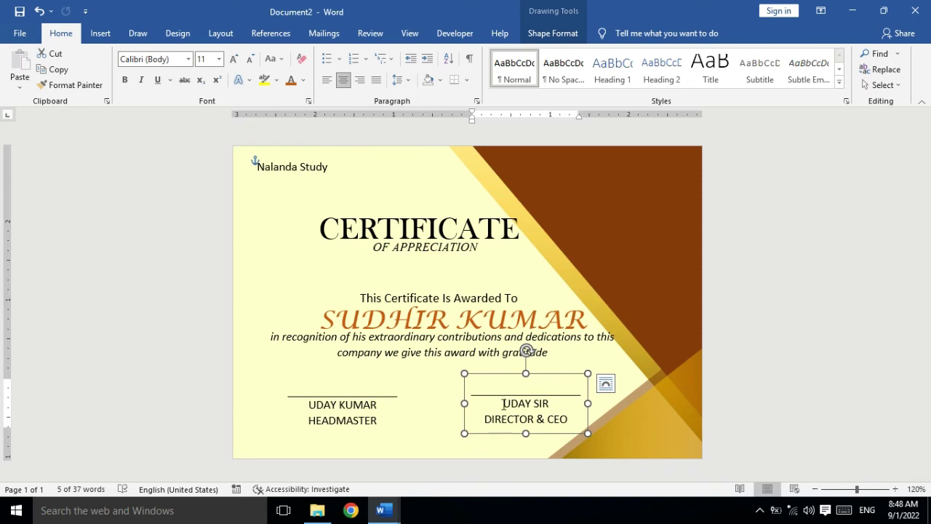
- Make both signers' names bold, size 12, and brown-orange
{"action": "left_click_drag", "start_coordinate": [502, 404], "coordinate": [555, 404]}
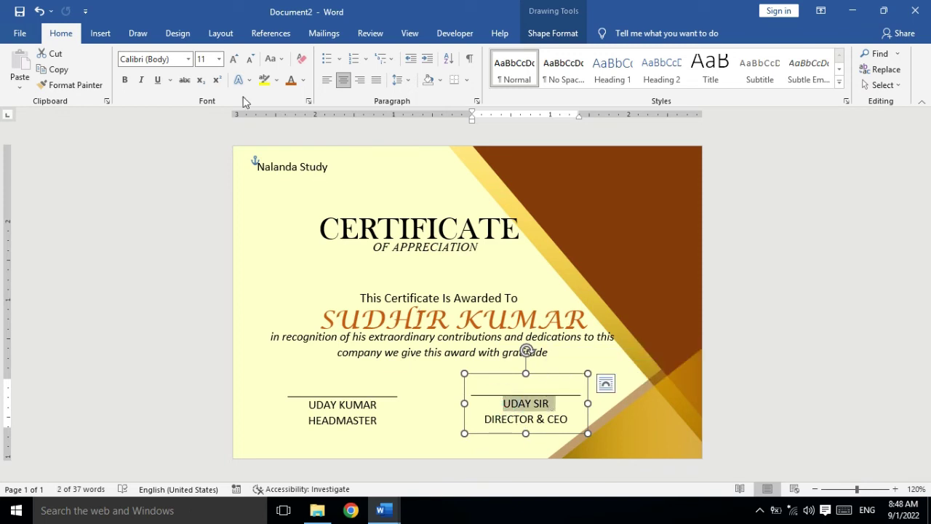
{"action": "left_click", "coordinate": [234, 58]}
{"action": "left_click", "coordinate": [125, 80]}
{"action": "left_click", "coordinate": [290, 82]}
{"action": "left_click_drag", "start_coordinate": [309, 405], "coordinate": [377, 405]}
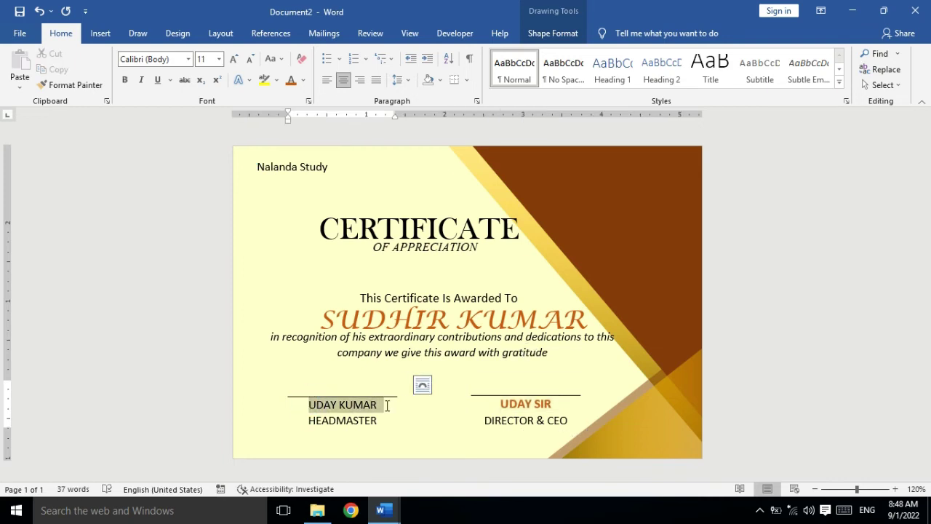
{"action": "left_click", "coordinate": [290, 81]}
{"action": "left_click", "coordinate": [233, 59]}
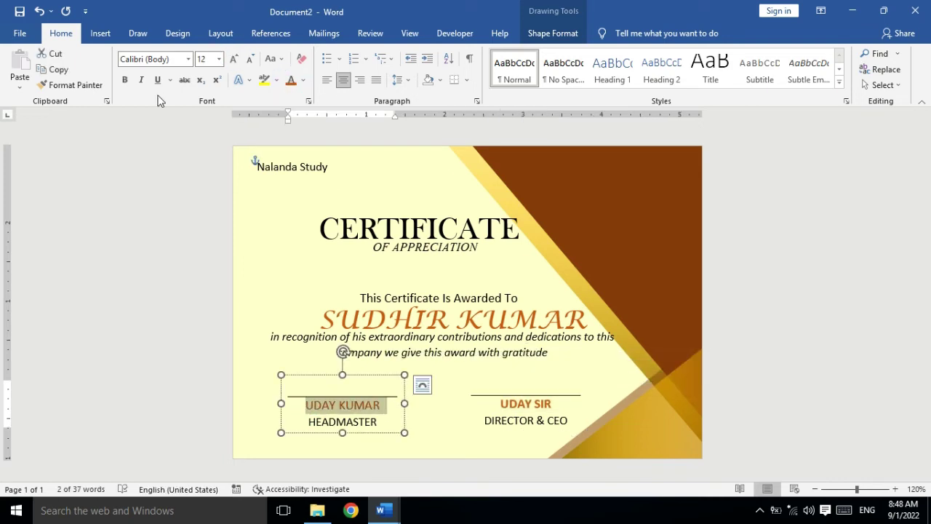
{"action": "left_click", "coordinate": [124, 79]}
{"action": "left_click", "coordinate": [460, 444]}
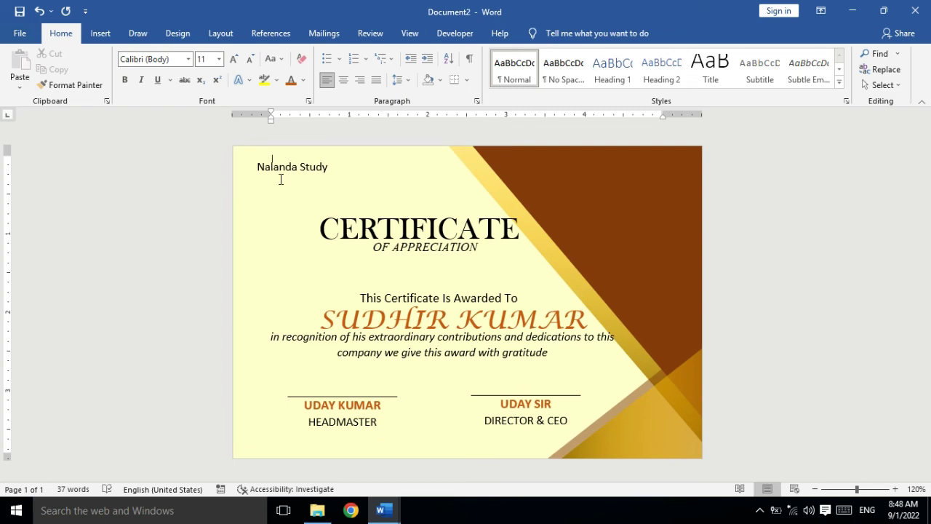
- Draw a 32-point star and size it to about 0.95" by 1.04" in the top-right brown corner
{"action": "left_click", "coordinate": [102, 35]}
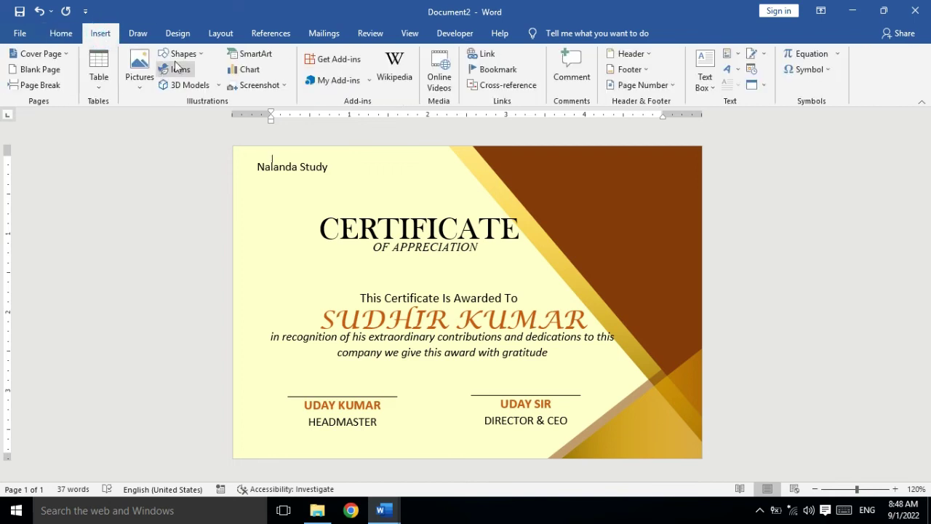
{"action": "left_click", "coordinate": [203, 55]}
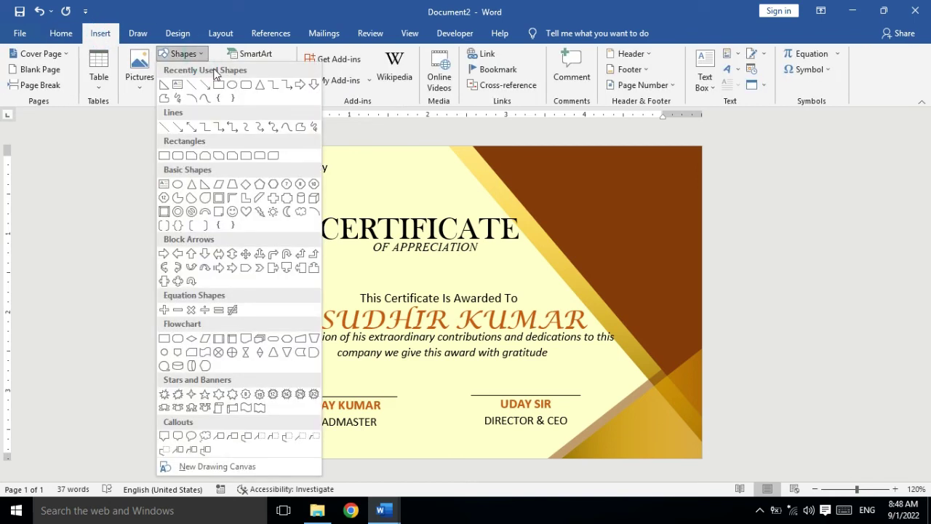
{"action": "left_click", "coordinate": [313, 396]}
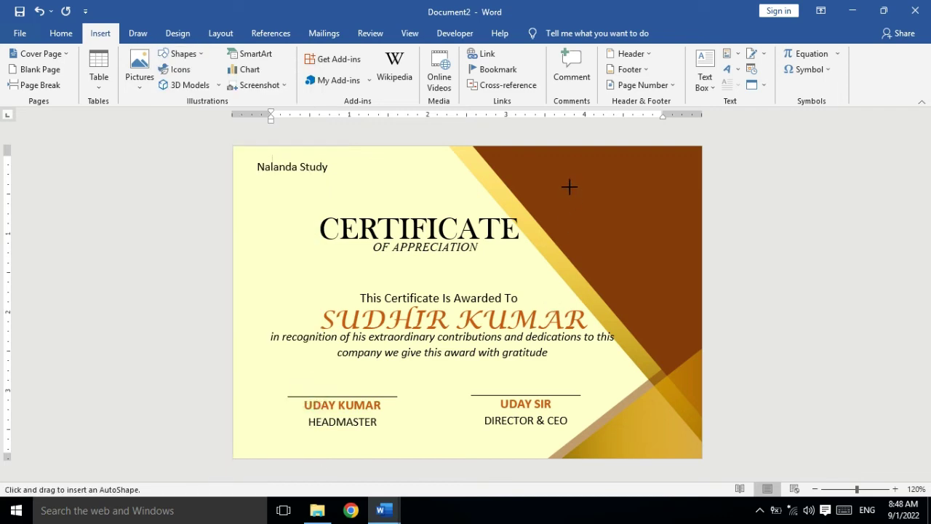
{"action": "left_click_drag", "start_coordinate": [569, 187], "coordinate": [692, 312]}
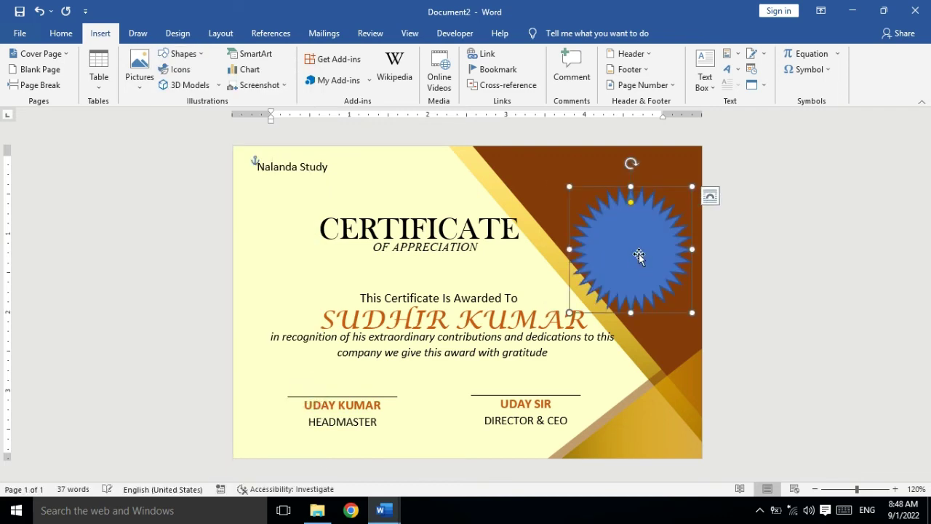
{"action": "left_click_drag", "start_coordinate": [638, 255], "coordinate": [609, 228]}
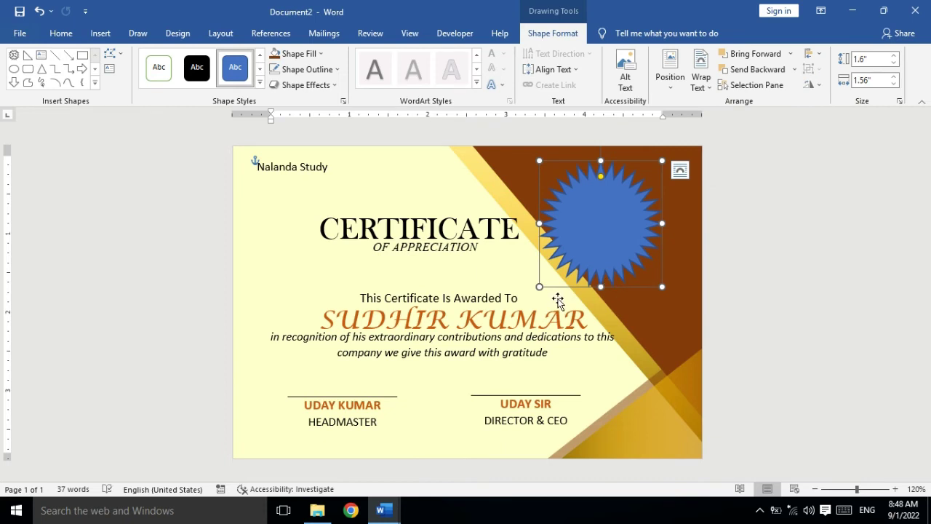
{"action": "left_click_drag", "start_coordinate": [539, 287], "coordinate": [582, 236]}
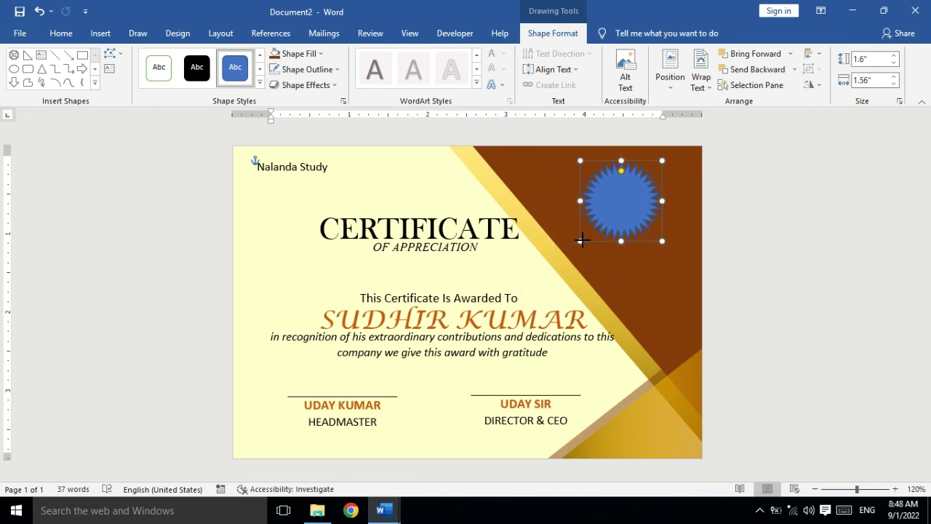
{"action": "left_click_drag", "start_coordinate": [599, 200], "coordinate": [601, 218]}
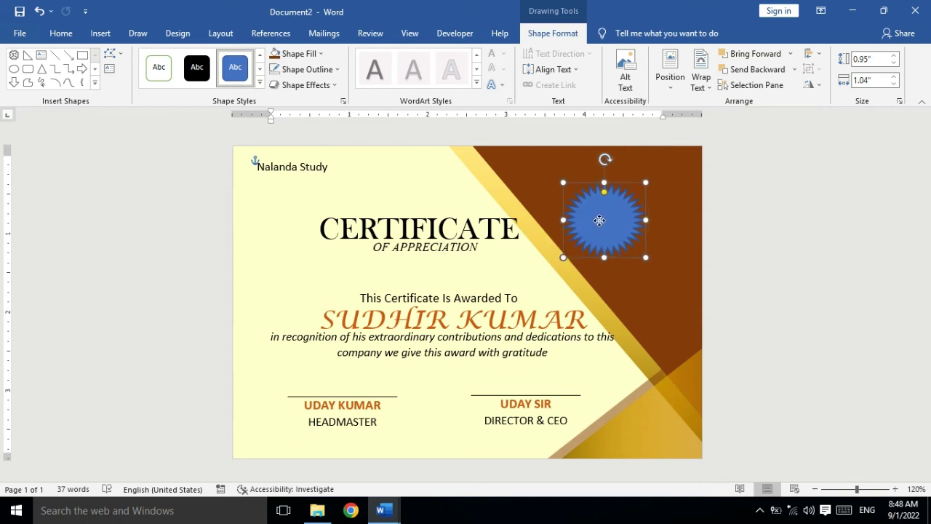
{"action": "left_click_drag", "start_coordinate": [601, 218], "coordinate": [620, 179]}
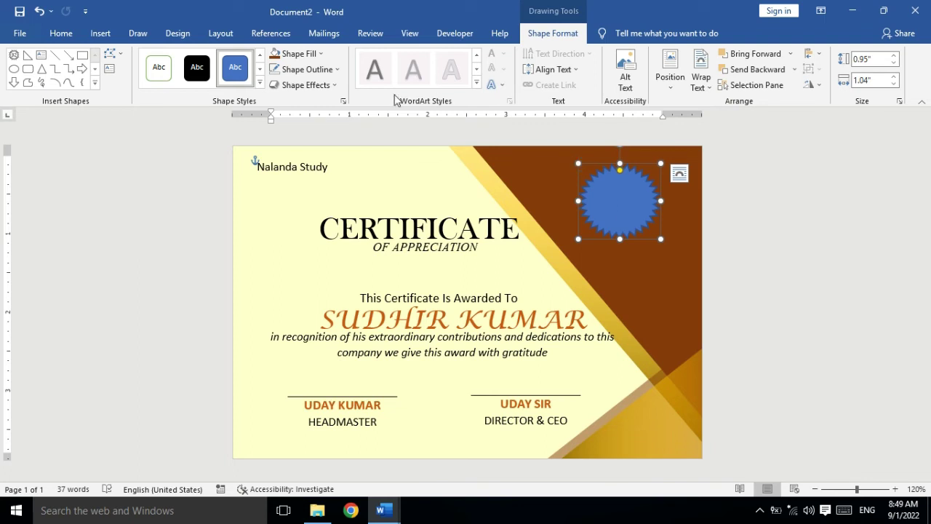
- Remove the star seal's outline and give it a yellow gradient fill at 52% transparency
{"action": "left_click", "coordinate": [342, 76]}
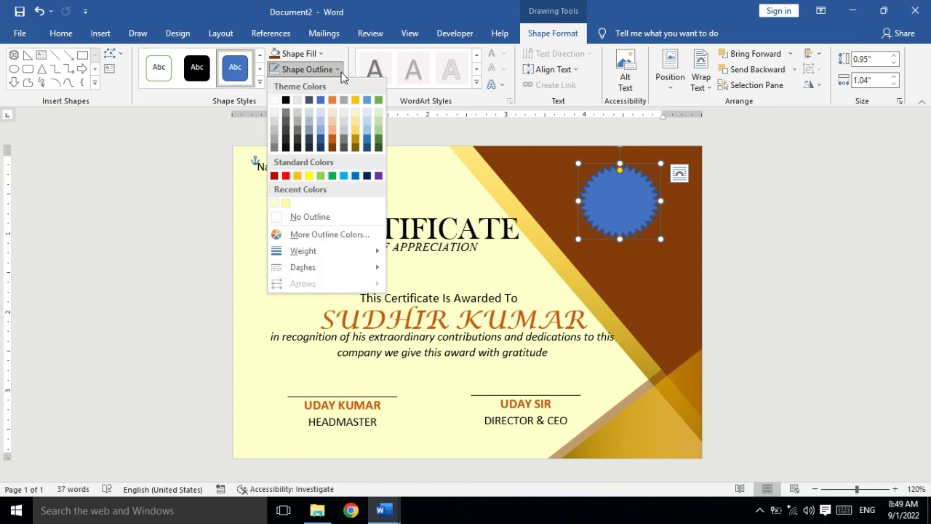
{"action": "left_click", "coordinate": [302, 216]}
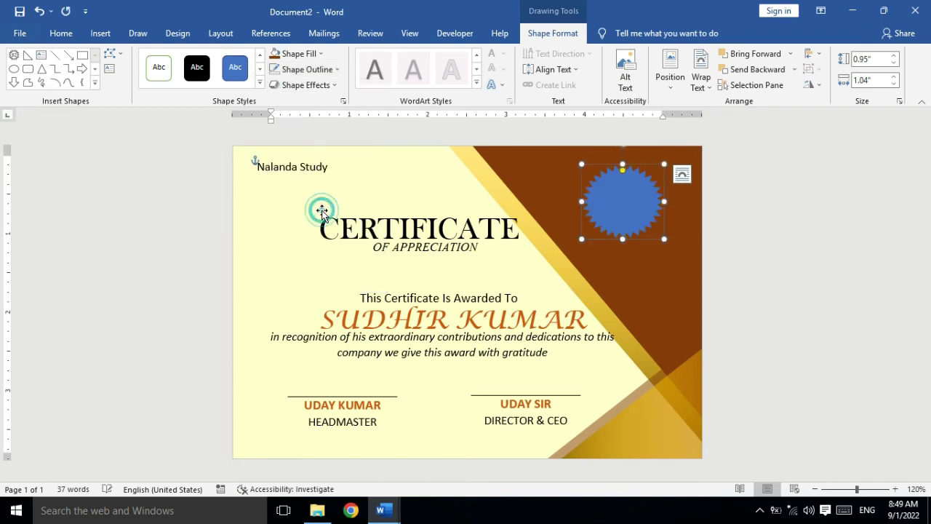
{"action": "left_click", "coordinate": [298, 54]}
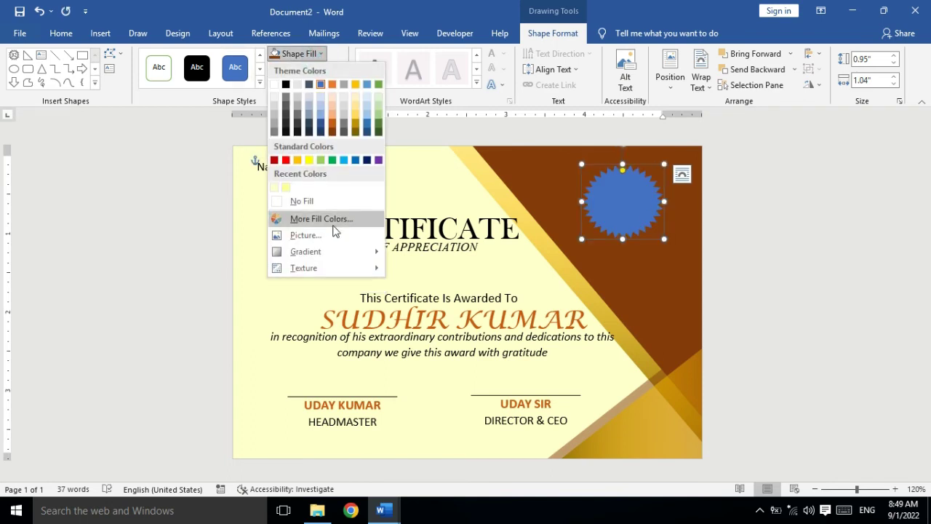
{"action": "mouse_move", "coordinate": [305, 252]}
{"action": "left_click", "coordinate": [435, 479]}
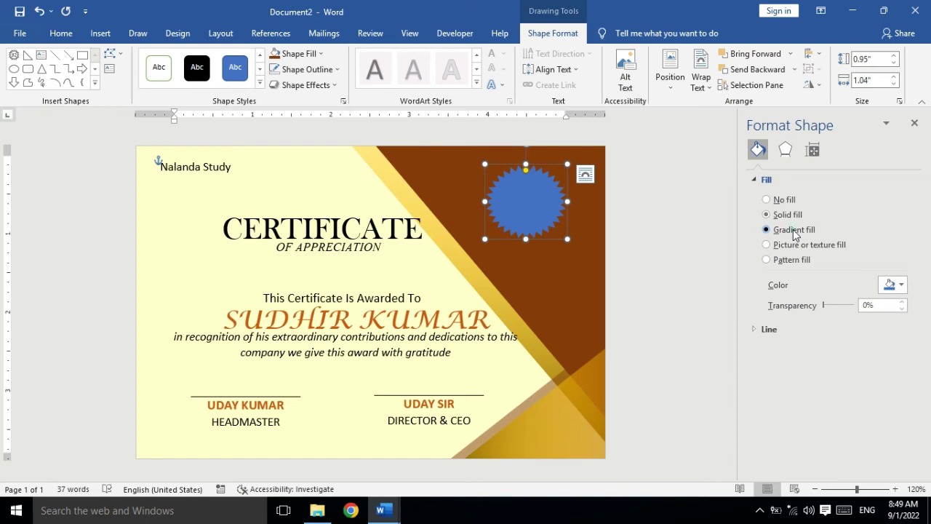
{"action": "left_click", "coordinate": [893, 405]}
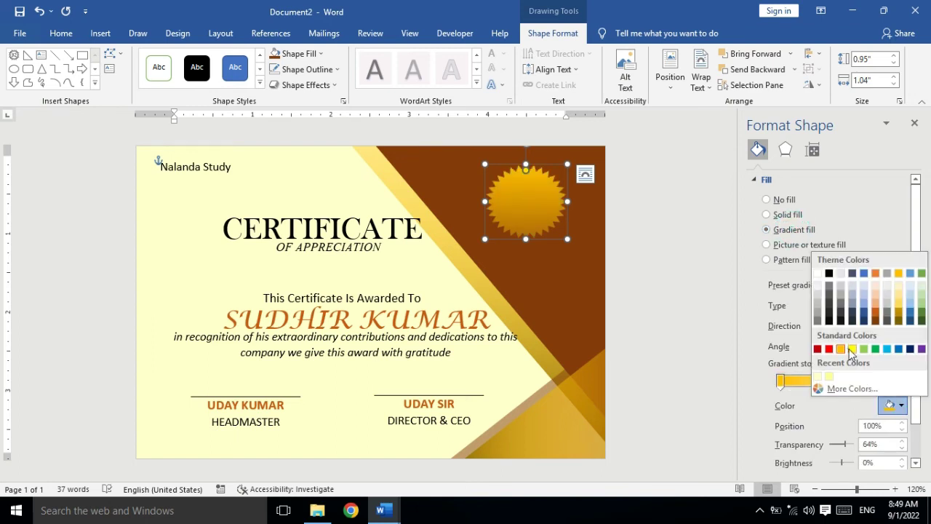
{"action": "left_click", "coordinate": [851, 350]}
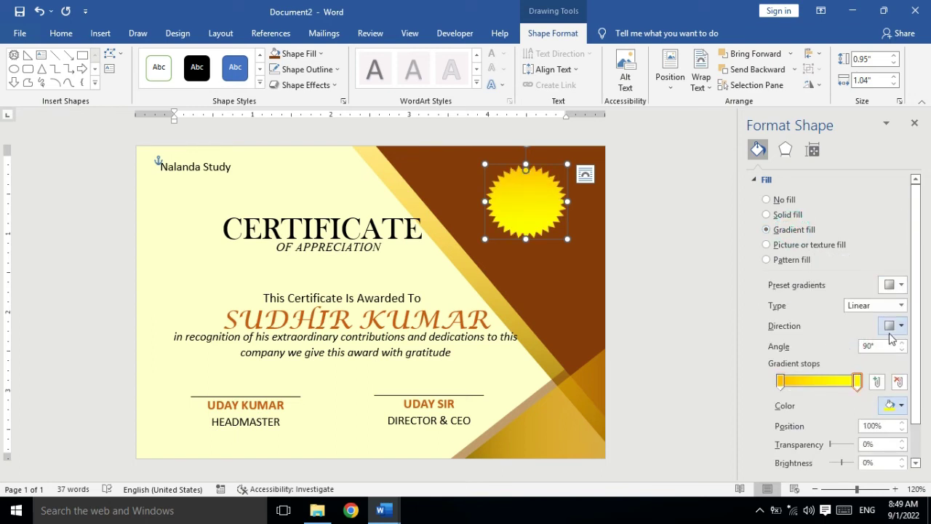
{"action": "left_click_drag", "start_coordinate": [831, 444], "coordinate": [842, 444]}
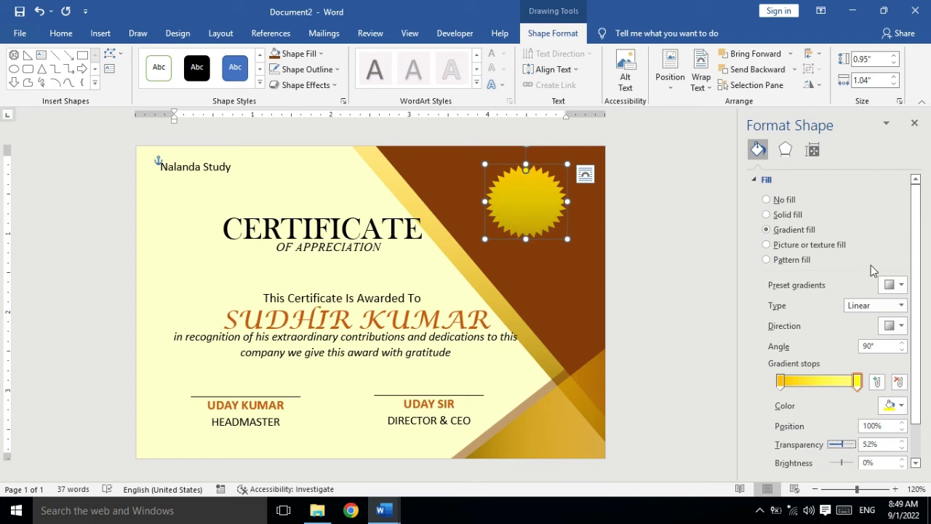
{"action": "left_click", "coordinate": [914, 124]}
- Nudge the seal slightly down and left, enable text inside it, and pick the oval shape
{"action": "left_click_drag", "start_coordinate": [627, 209], "coordinate": [627, 213]}
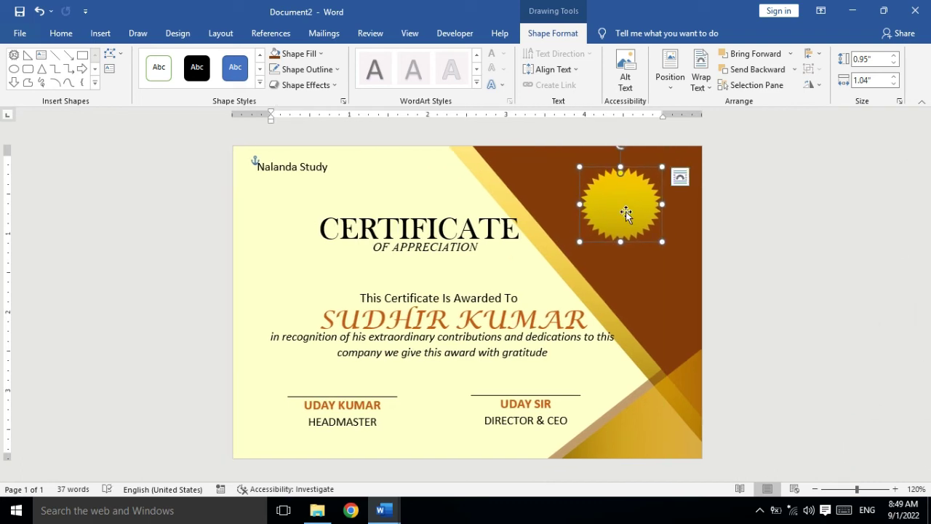
{"action": "right_click", "coordinate": [616, 196]}
{"action": "left_click", "coordinate": [664, 298]}
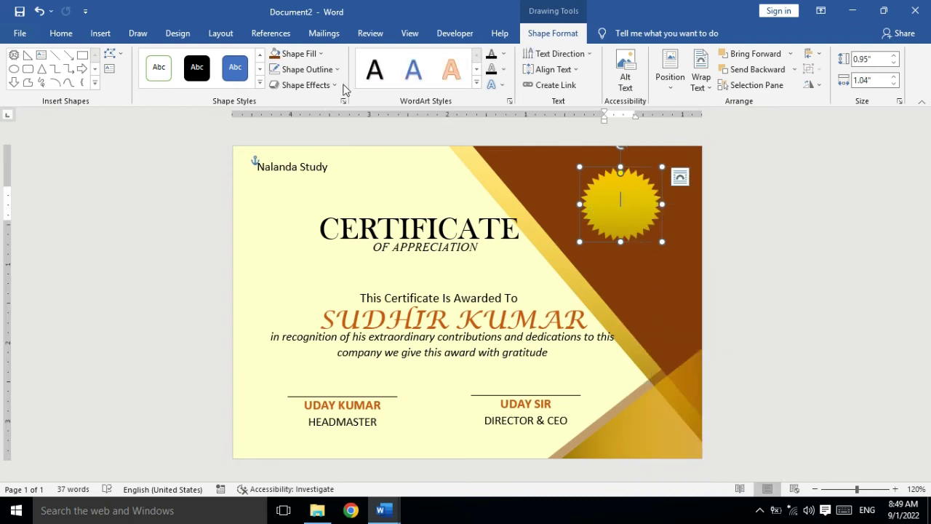
{"action": "left_click", "coordinate": [95, 82]}
{"action": "left_click", "coordinate": [94, 69]}
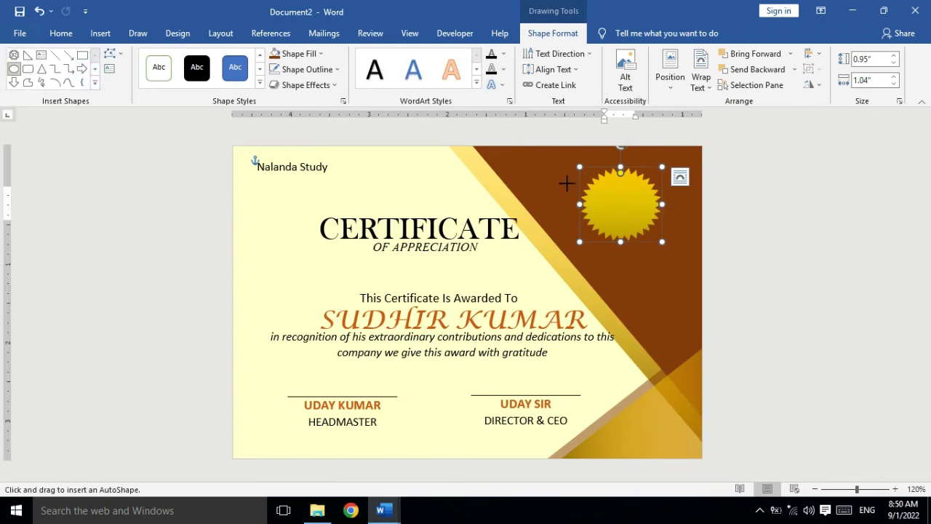
- Draw a circle centred on the starburst seal and fill it with yellow
{"action": "mouse_move", "coordinate": [601, 182]}
{"action": "left_mouse_down"}
{"action": "mouse_move", "coordinate": [663, 247]}
{"action": "mouse_move", "coordinate": [630, 216]}
{"action": "mouse_move", "coordinate": [624, 233]}
{"action": "left_mouse_up"}
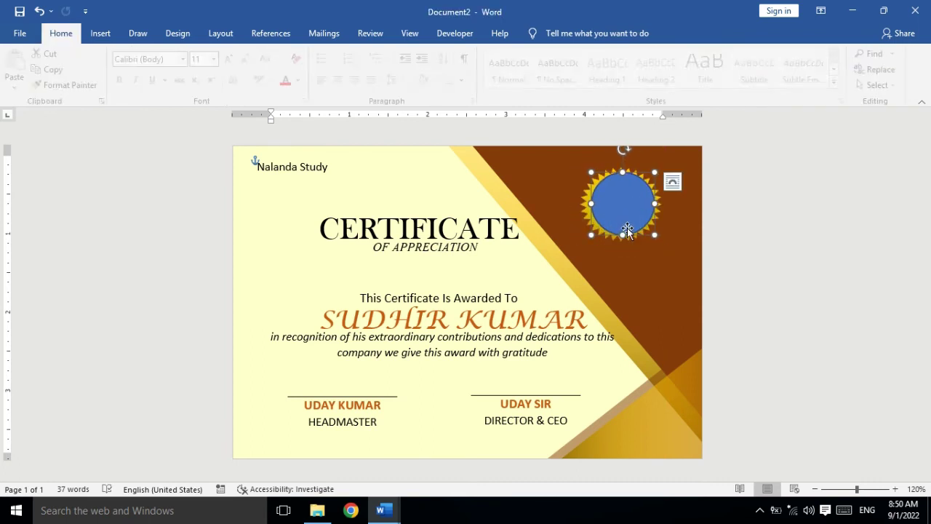
{"action": "left_click_drag", "start_coordinate": [627, 233], "coordinate": [625, 233]}
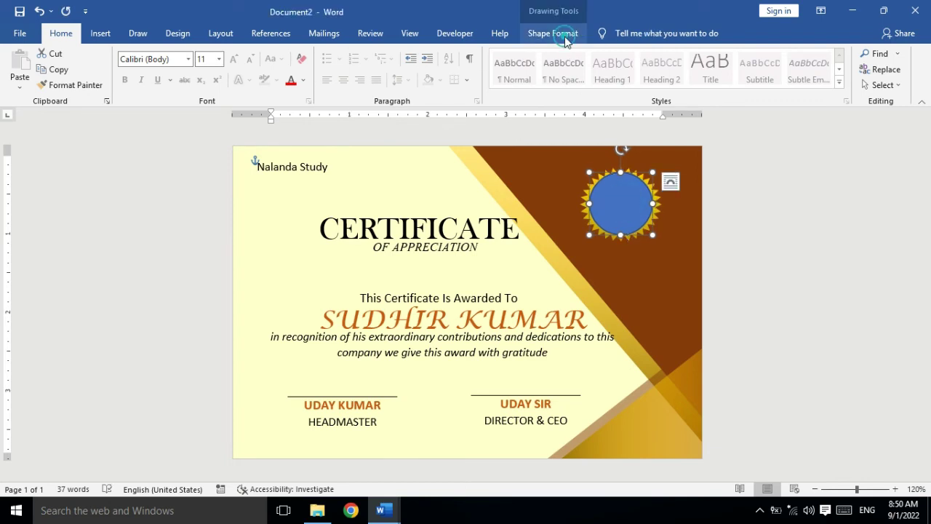
{"action": "left_click", "coordinate": [553, 34]}
{"action": "left_click", "coordinate": [302, 69]}
{"action": "left_click", "coordinate": [316, 214]}
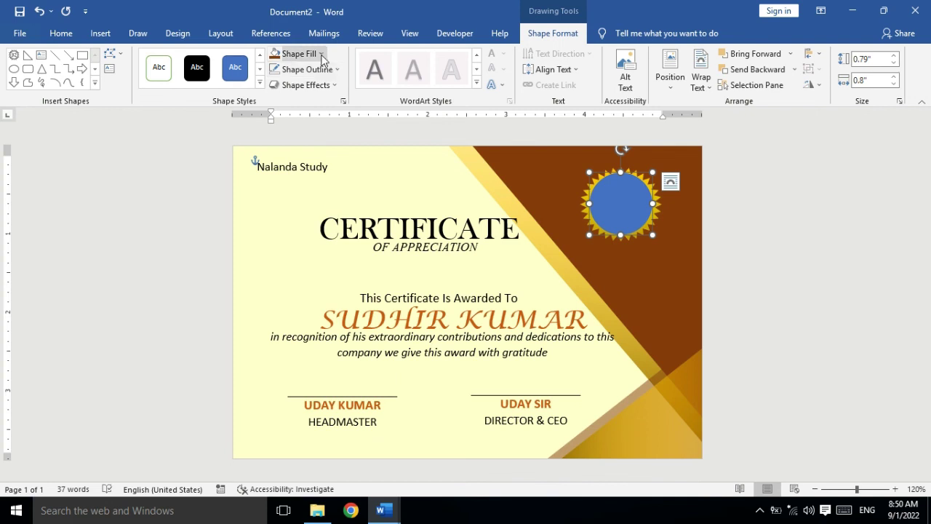
{"action": "left_click", "coordinate": [301, 69]}
{"action": "left_click", "coordinate": [310, 216]}
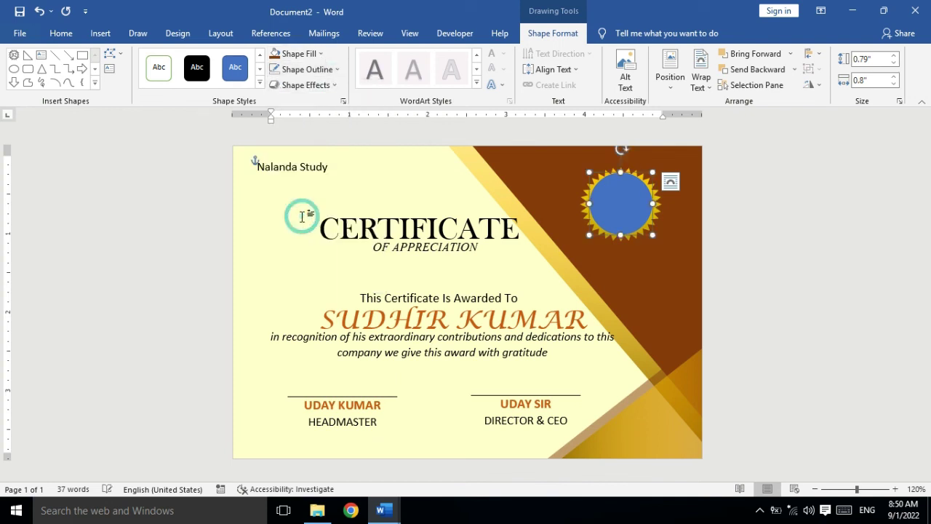
{"action": "left_click", "coordinate": [302, 69]}
{"action": "left_click", "coordinate": [286, 99]}
{"action": "left_click", "coordinate": [299, 53]}
{"action": "left_click", "coordinate": [303, 204]}
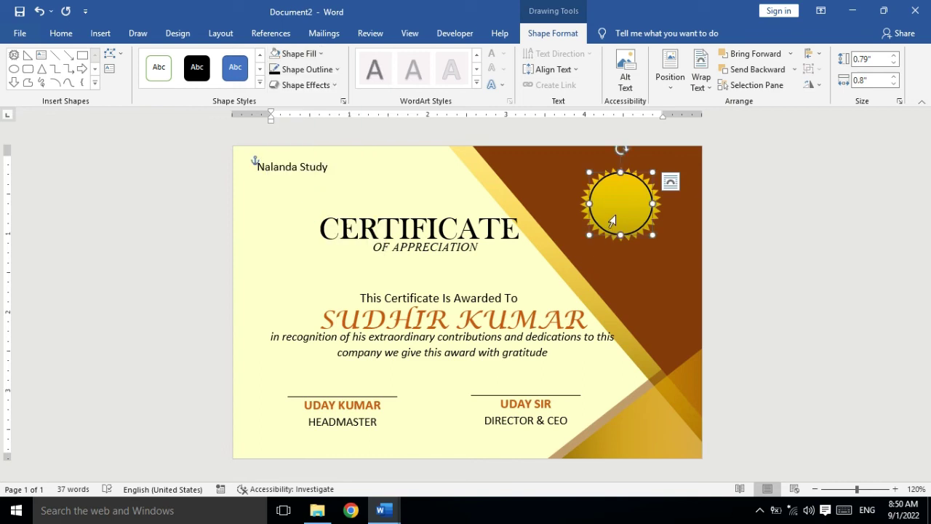
- Give the circle a light-yellow 3 pt outline and enable text inside it
{"action": "left_click", "coordinate": [304, 70]}
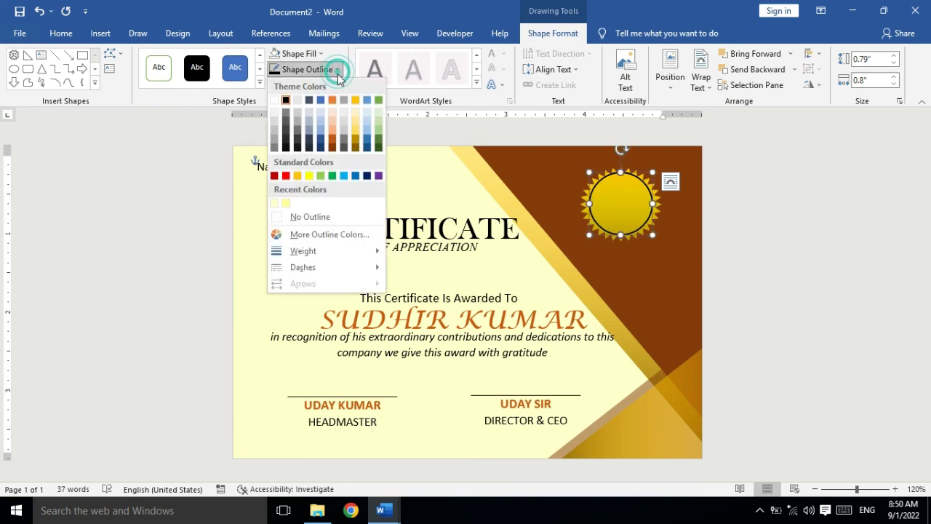
{"action": "left_click", "coordinate": [285, 203]}
{"action": "left_click", "coordinate": [303, 69]}
{"action": "mouse_move", "coordinate": [303, 250]}
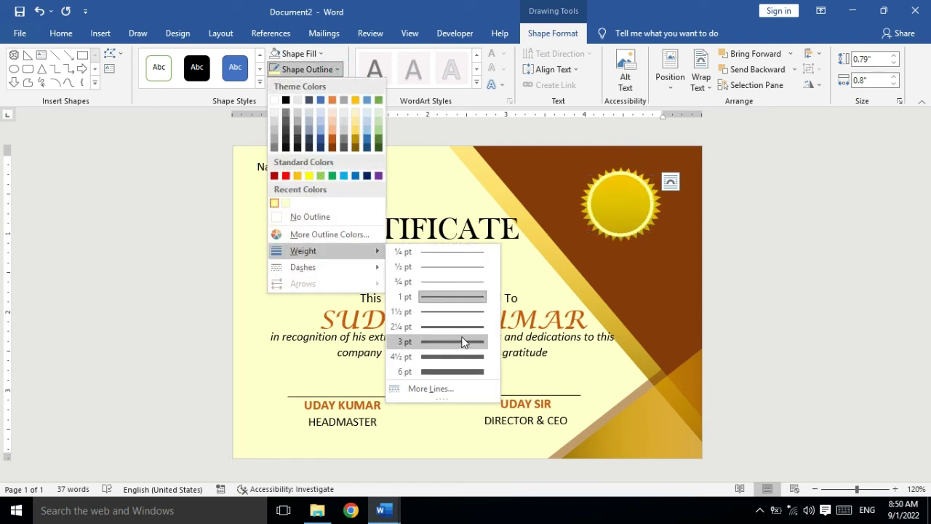
{"action": "left_click", "coordinate": [463, 341]}
{"action": "right_click", "coordinate": [620, 225]}
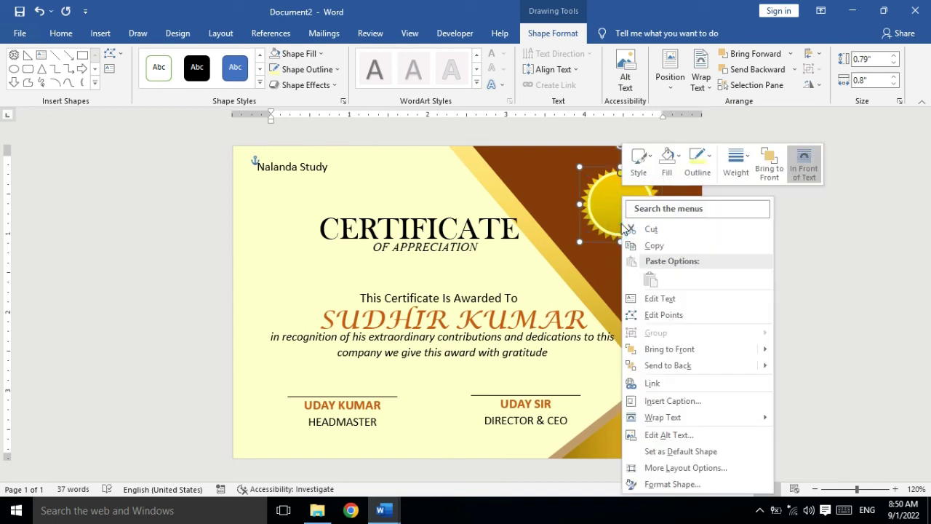
{"action": "left_click", "coordinate": [654, 294]}
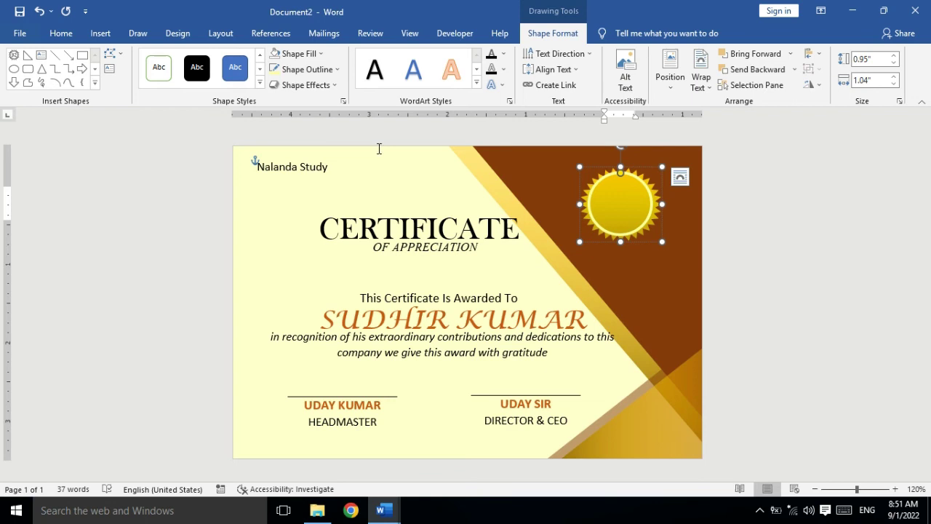
- Duplicate the yellow circle and nudge the copy with the arrow keys to centre it
{"action": "left_click", "coordinate": [625, 232]}
{"action": "left_click_drag", "start_coordinate": [626, 233], "coordinate": [660, 242]}
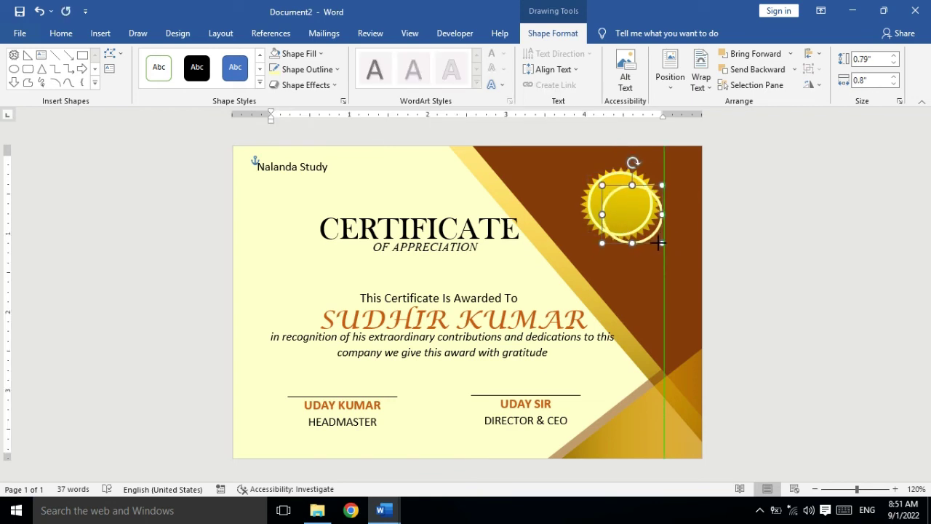
{"action": "key", "text": "Up"}
{"action": "key", "text": "Left"}
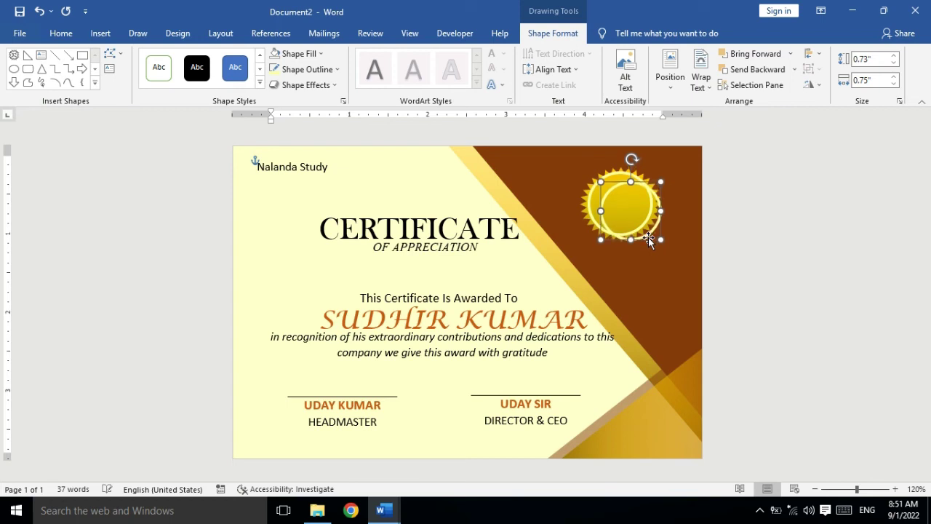
{"action": "key", "text": "Up"}
{"action": "key", "text": "Left"}
{"action": "key", "text": "Up"}
{"action": "key", "text": "Left"}
{"action": "key", "text": "Up"}
{"action": "key", "text": "Left"}
{"action": "key", "text": "Down"}
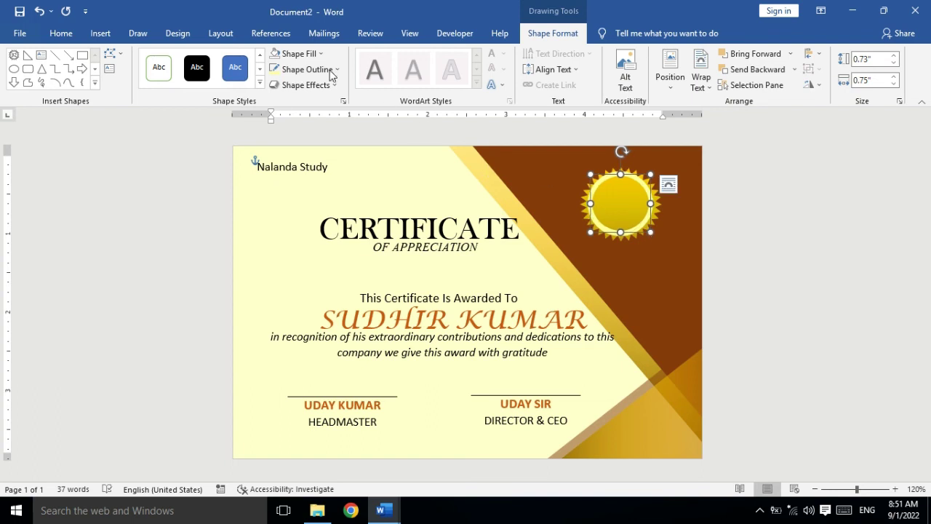
- Apply a black style to the inner circle, add text inside it, and remove the paragraph spacing
{"action": "left_click", "coordinate": [206, 72]}
{"action": "right_click", "coordinate": [625, 198]}
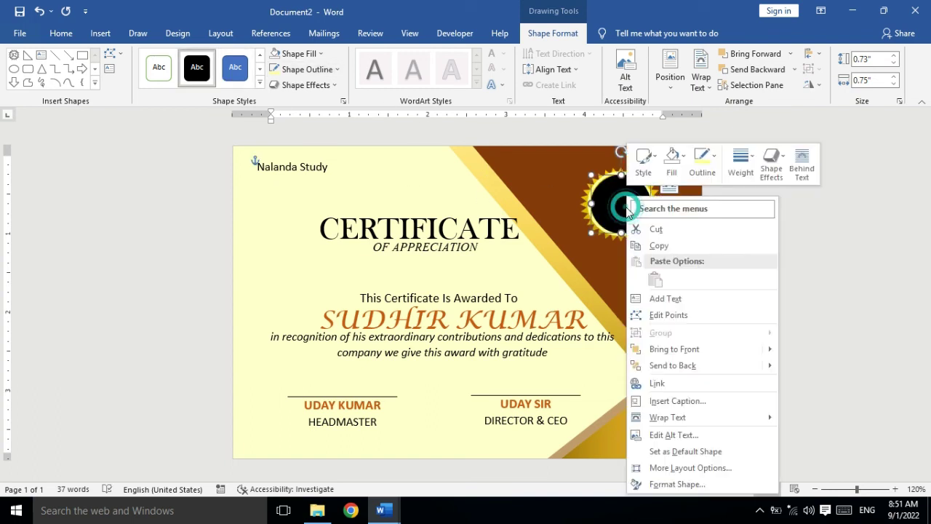
{"action": "left_click", "coordinate": [664, 300]}
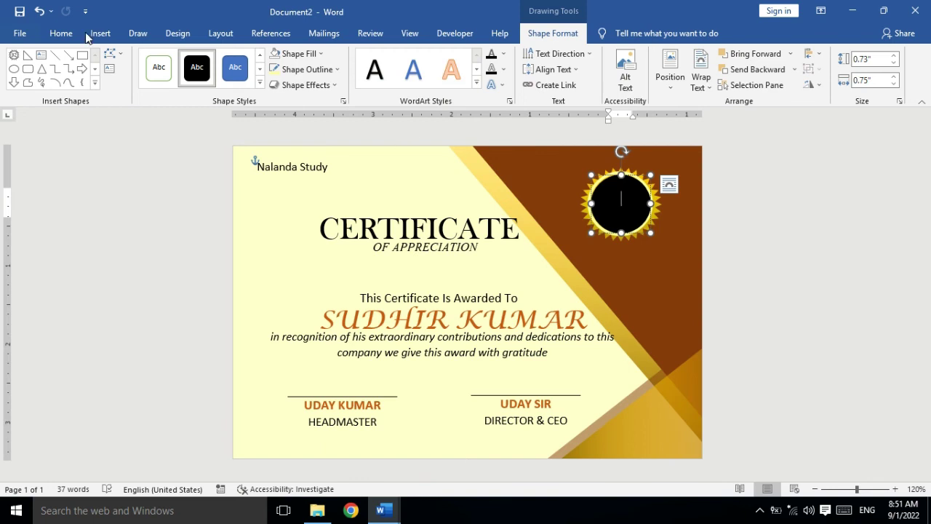
{"action": "left_click", "coordinate": [64, 34]}
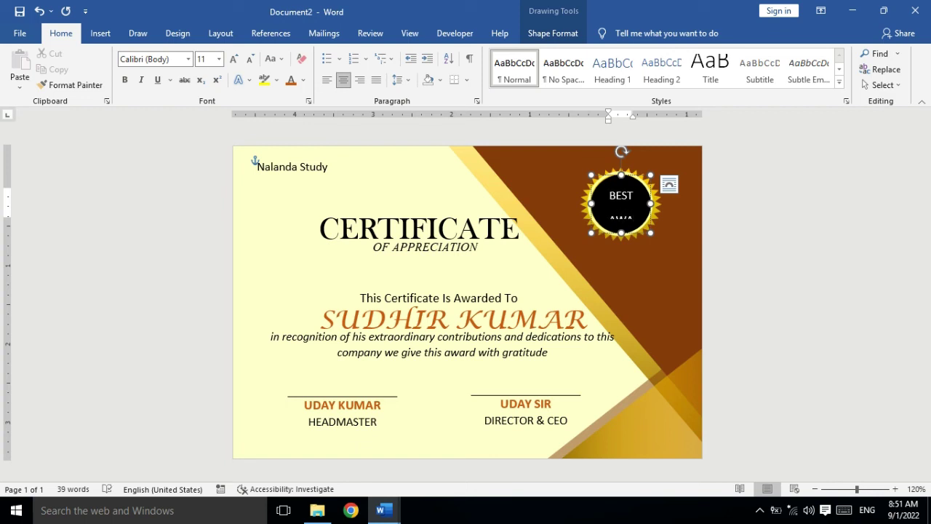
{"action": "key", "text": "ctrl+a"}
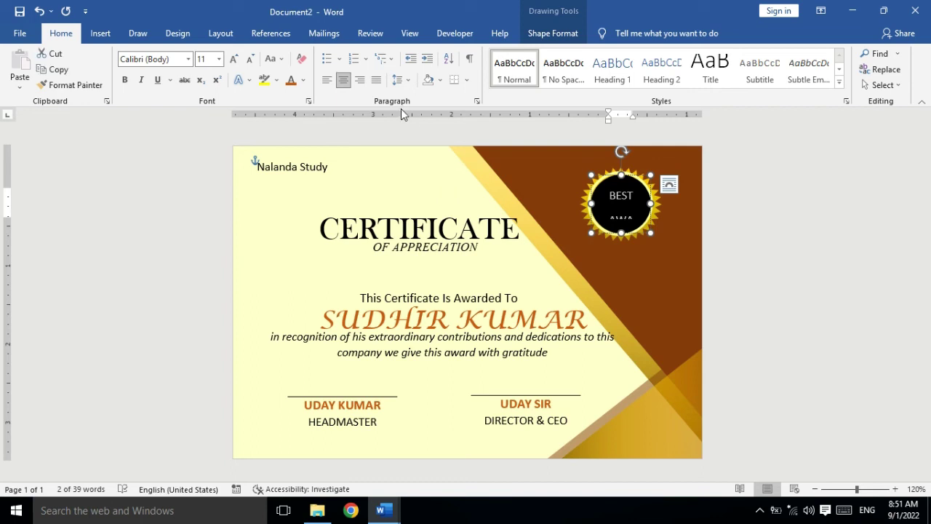
{"action": "left_click", "coordinate": [400, 80]}
{"action": "left_click", "coordinate": [436, 228]}
{"action": "left_click", "coordinate": [440, 227]}
- Format the BEST AWARD seal text at size 7, not bold, in white
{"action": "left_click", "coordinate": [619, 208]}
{"action": "key", "text": "ctrl+a"}
{"action": "left_click", "coordinate": [251, 59]}
{"action": "left_click", "coordinate": [250, 59]}
{"action": "left_click", "coordinate": [251, 58]}
{"action": "left_click", "coordinate": [251, 59]}
{"action": "left_click", "coordinate": [125, 80]}
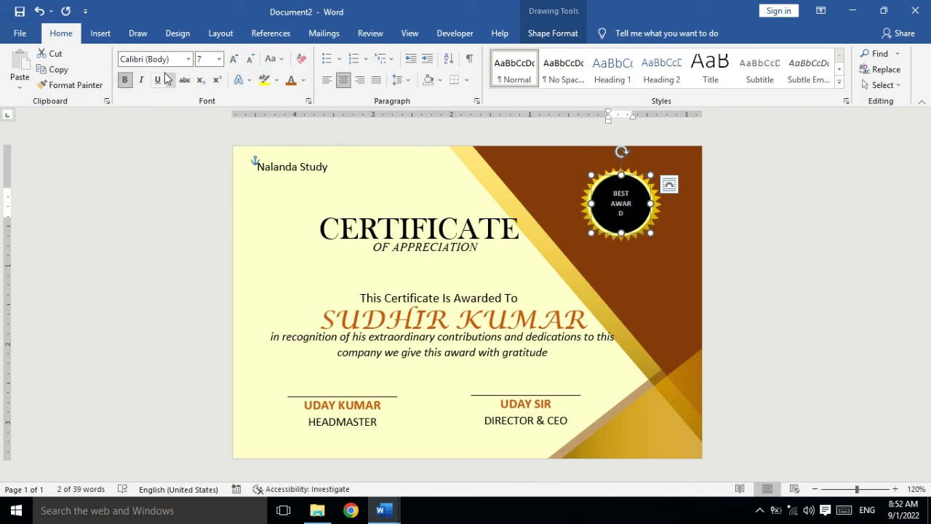
{"action": "left_click", "coordinate": [127, 81]}
{"action": "left_click", "coordinate": [291, 82]}
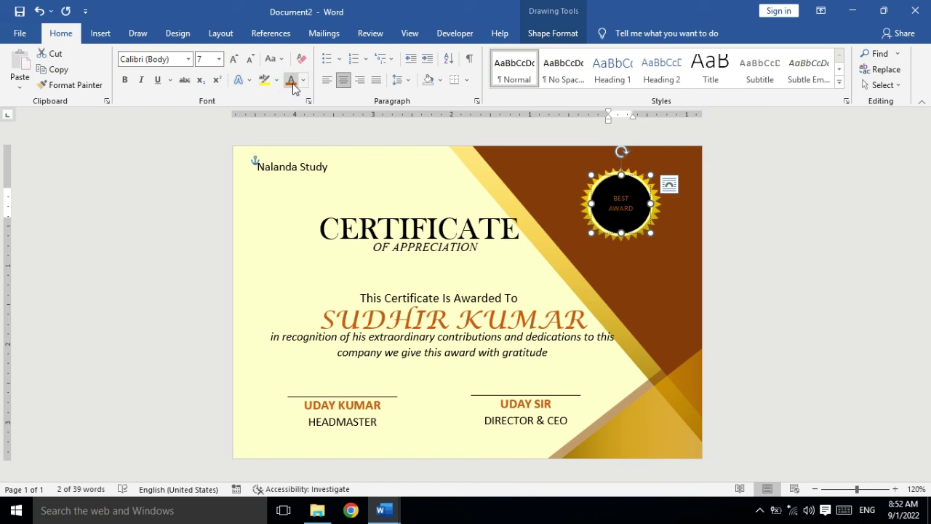
{"action": "left_click", "coordinate": [124, 80]}
{"action": "left_click", "coordinate": [125, 80]}
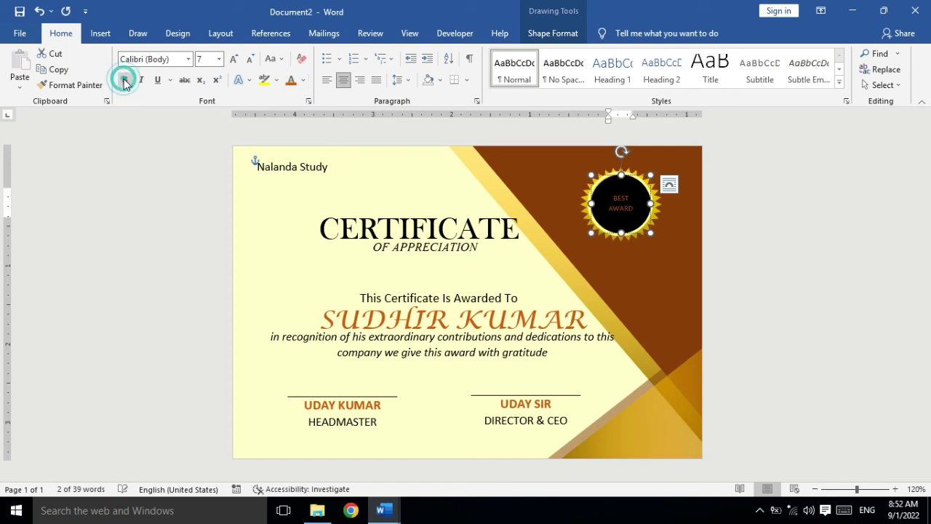
{"action": "left_click", "coordinate": [301, 82]}
{"action": "left_click", "coordinate": [293, 126]}
- Reselect the BEST AWARD seal, check its layout options, and open the Shapes gallery
{"action": "left_click", "coordinate": [646, 285]}
{"action": "left_click", "coordinate": [627, 228]}
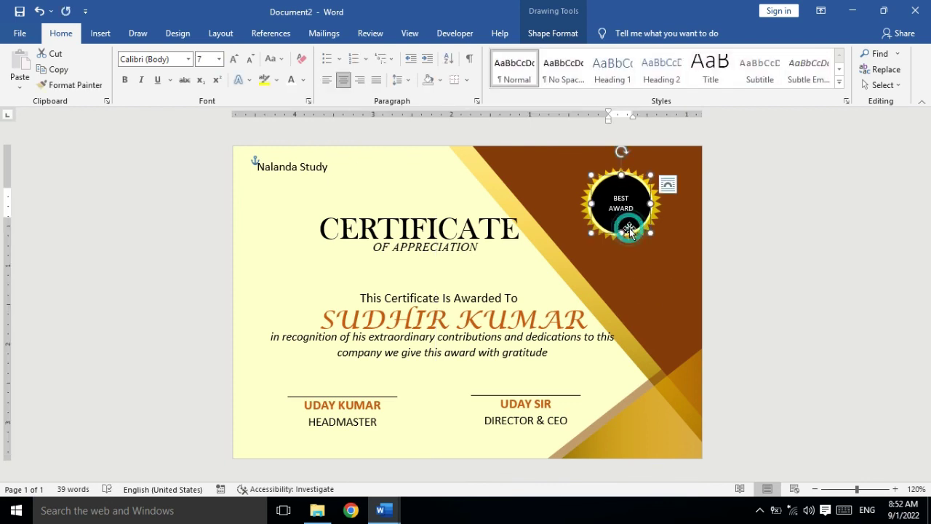
{"action": "left_click", "coordinate": [669, 185]}
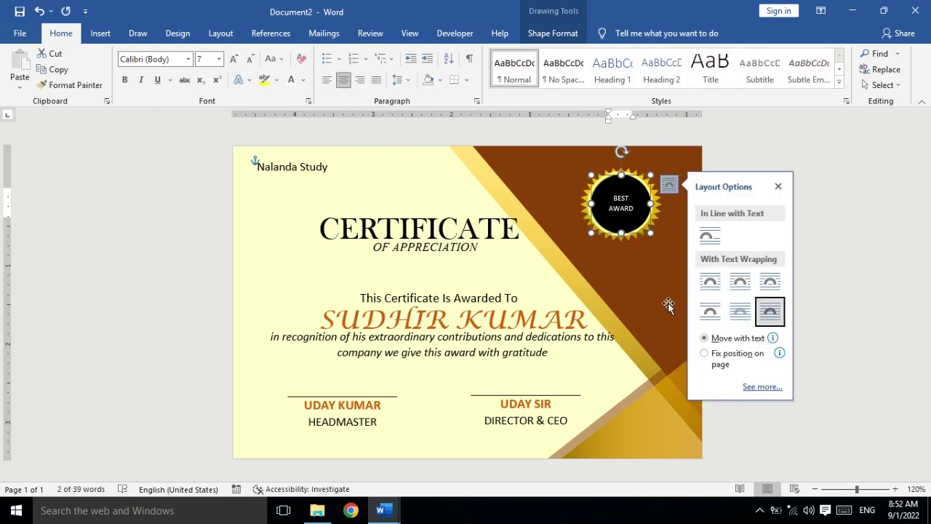
{"action": "left_click", "coordinate": [100, 33]}
{"action": "left_click", "coordinate": [183, 54]}
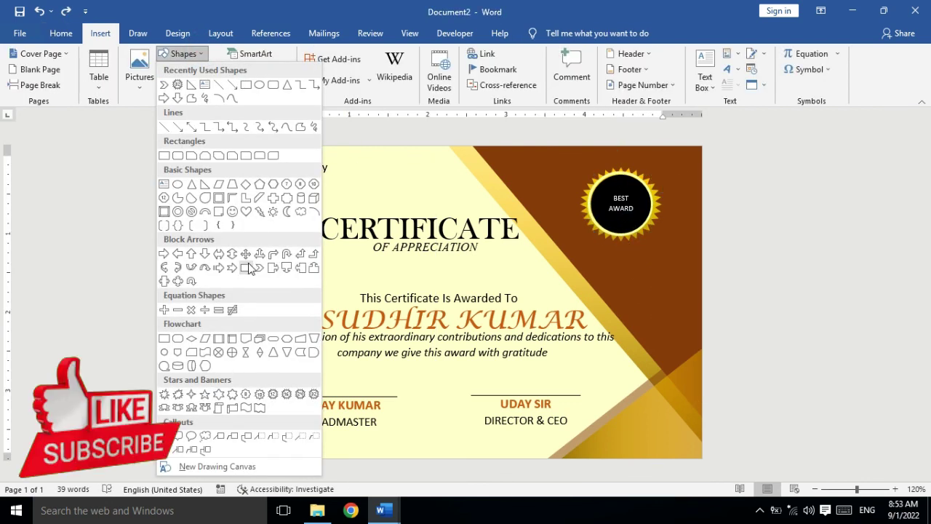
- Draw a pentagon arrow below the seal and pull its tip inward with Edit Points into a notch
{"action": "left_click", "coordinate": [245, 267]}
{"action": "left_click_drag", "start_coordinate": [616, 268], "coordinate": [684, 328]}
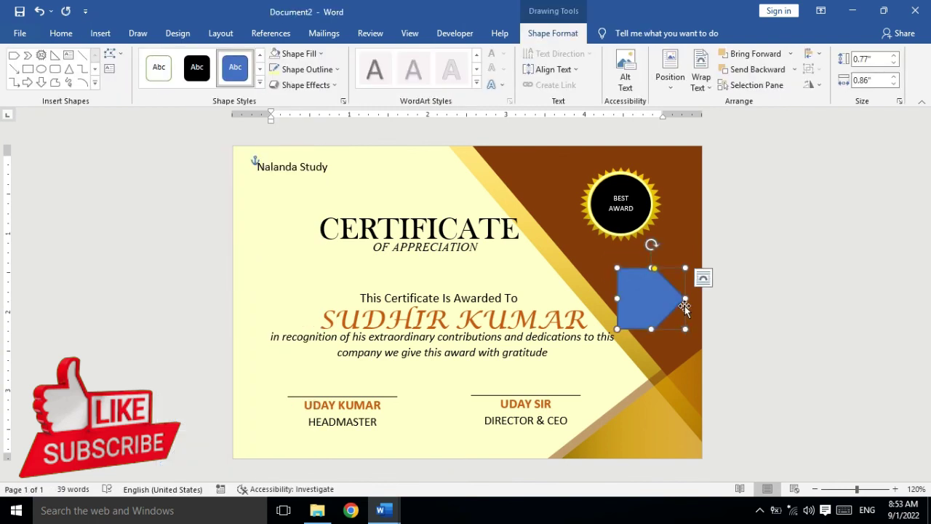
{"action": "left_click_drag", "start_coordinate": [658, 274], "coordinate": [662, 273]}
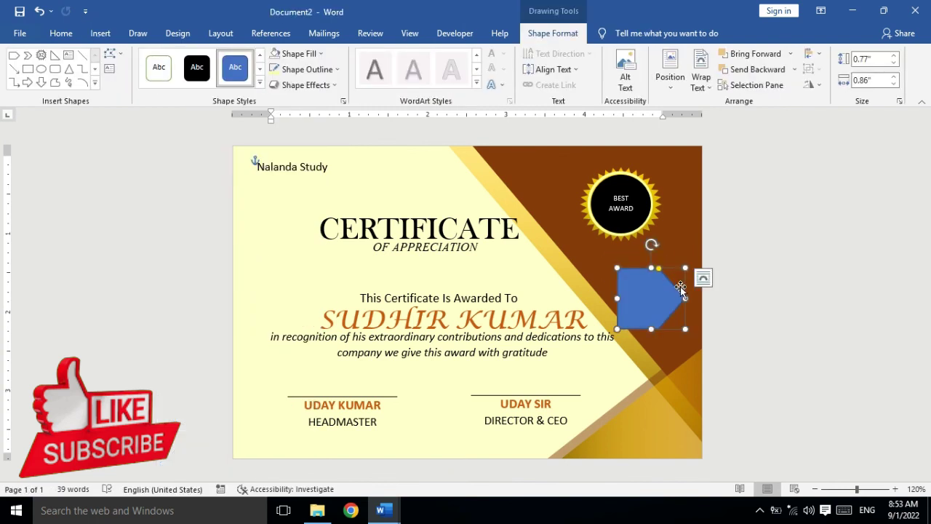
{"action": "left_click", "coordinate": [110, 53]}
{"action": "left_click", "coordinate": [124, 85]}
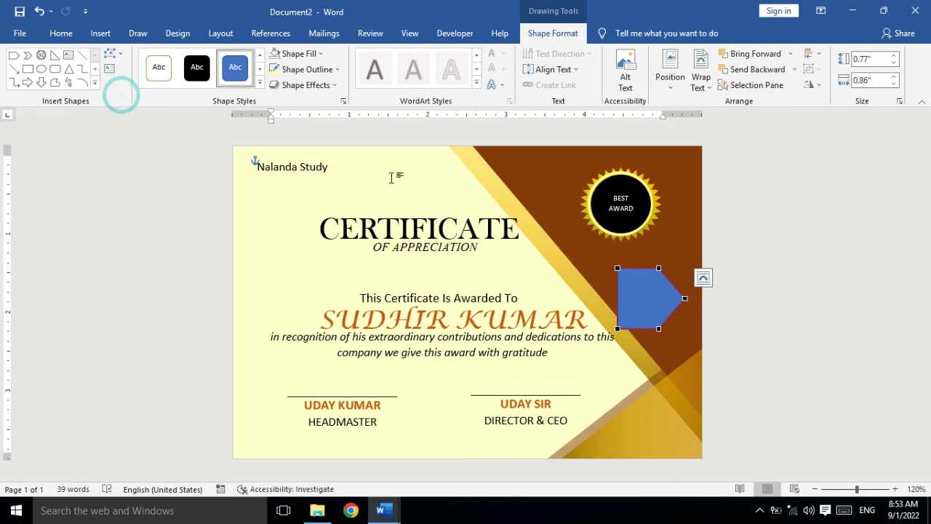
{"action": "left_click_drag", "start_coordinate": [686, 298], "coordinate": [628, 298]}
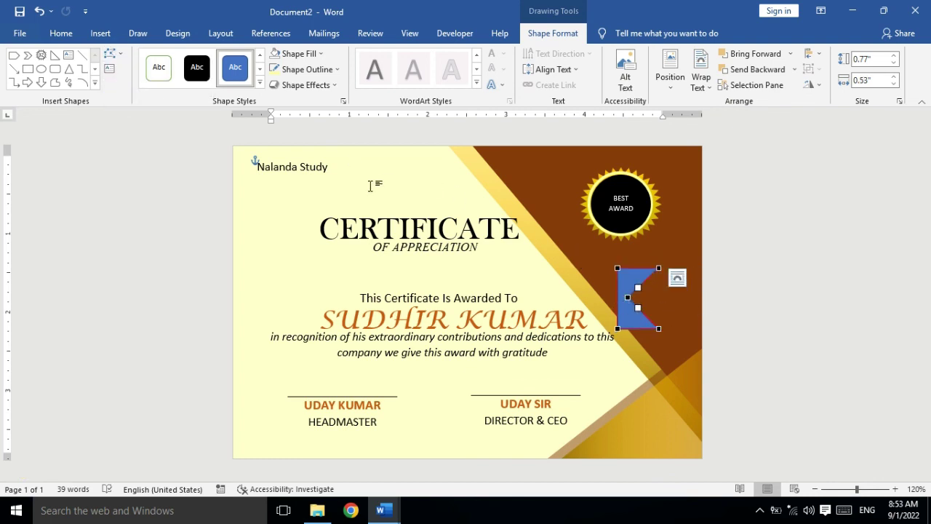
{"action": "left_click", "coordinate": [582, 241]}
- Narrow the notched shape, rotate it 90° upright, shorten it, and delete an extra copy
{"action": "left_click", "coordinate": [626, 305]}
{"action": "left_click_drag", "start_coordinate": [615, 298], "coordinate": [640, 304]}
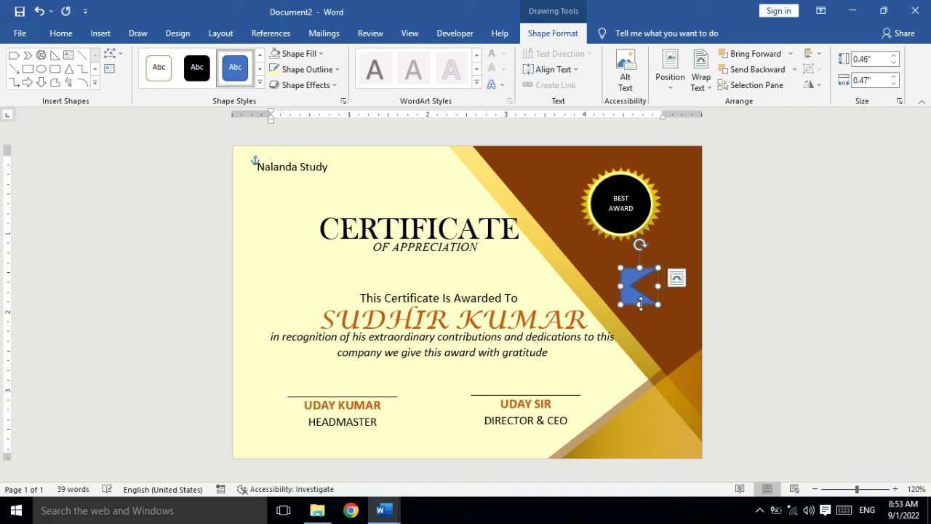
{"action": "left_click_drag", "start_coordinate": [640, 247], "coordinate": [697, 291]}
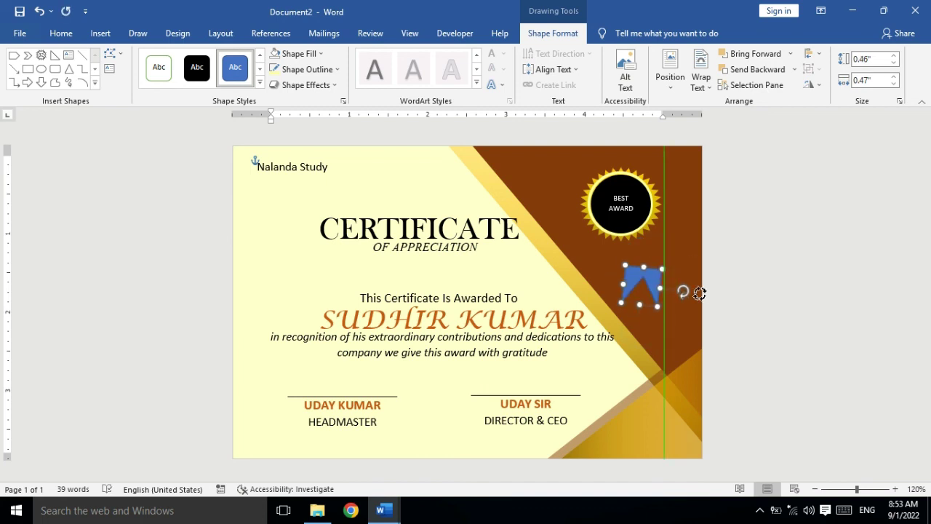
{"action": "mouse_move", "coordinate": [643, 305]}
{"action": "left_mouse_down"}
{"action": "mouse_move", "coordinate": [650, 278]}
{"action": "mouse_move", "coordinate": [643, 302]}
{"action": "mouse_move", "coordinate": [637, 268]}
{"action": "left_mouse_up"}
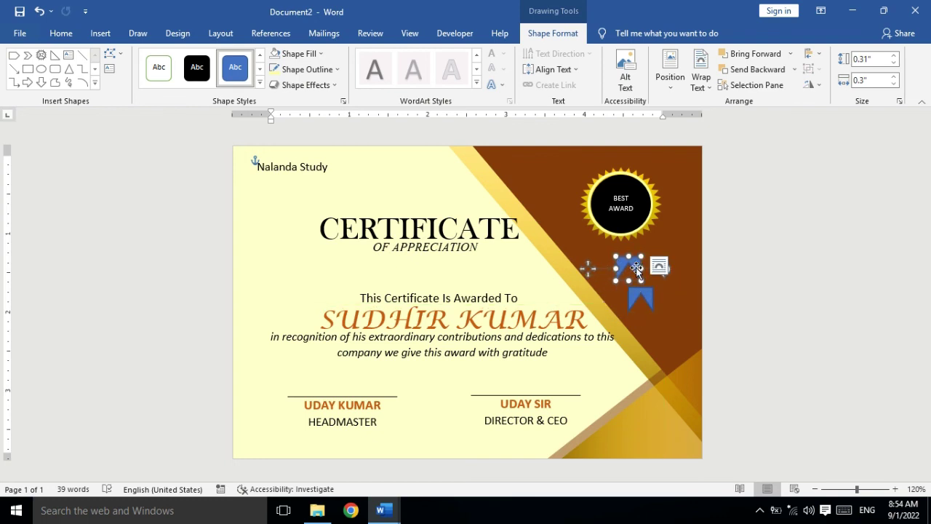
{"action": "key", "text": "Delete"}
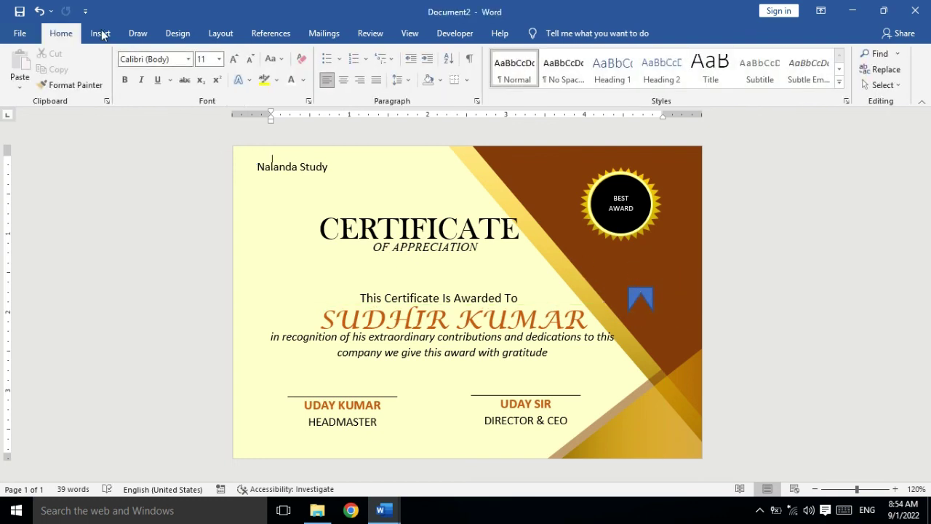
- Draw a rectangle below the BEST AWARD badge, just above the ribbon tail
{"action": "left_click", "coordinate": [100, 33]}
{"action": "left_click", "coordinate": [180, 54]}
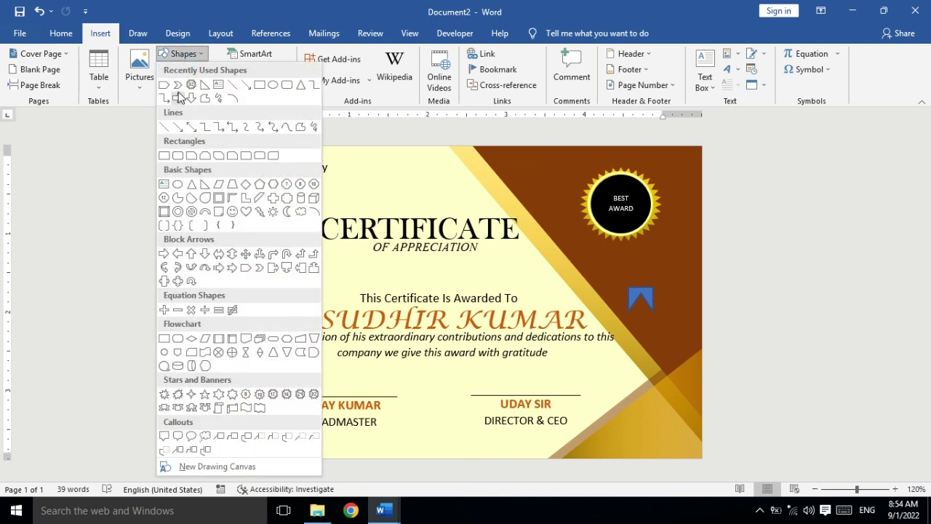
{"action": "left_click", "coordinate": [259, 85]}
{"action": "left_click_drag", "start_coordinate": [622, 256], "coordinate": [652, 287]}
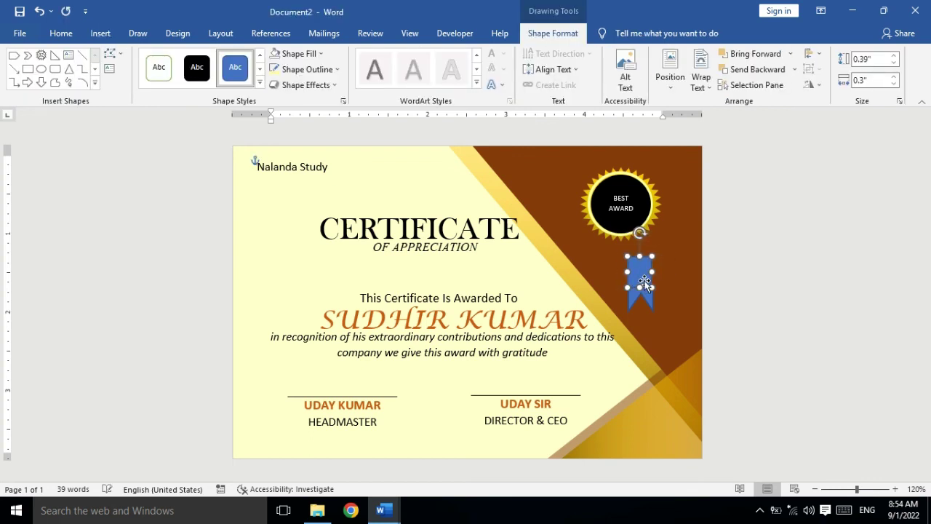
- Remove the outline from the new blue ribbon rectangle
{"action": "left_click", "coordinate": [666, 297]}
{"action": "left_click", "coordinate": [644, 278]}
{"action": "left_click", "coordinate": [665, 301]}
{"action": "left_click", "coordinate": [646, 278]}
{"action": "left_click", "coordinate": [665, 297]}
{"action": "left_click", "coordinate": [648, 280]}
{"action": "left_click", "coordinate": [658, 306]}
{"action": "left_click", "coordinate": [646, 297]}
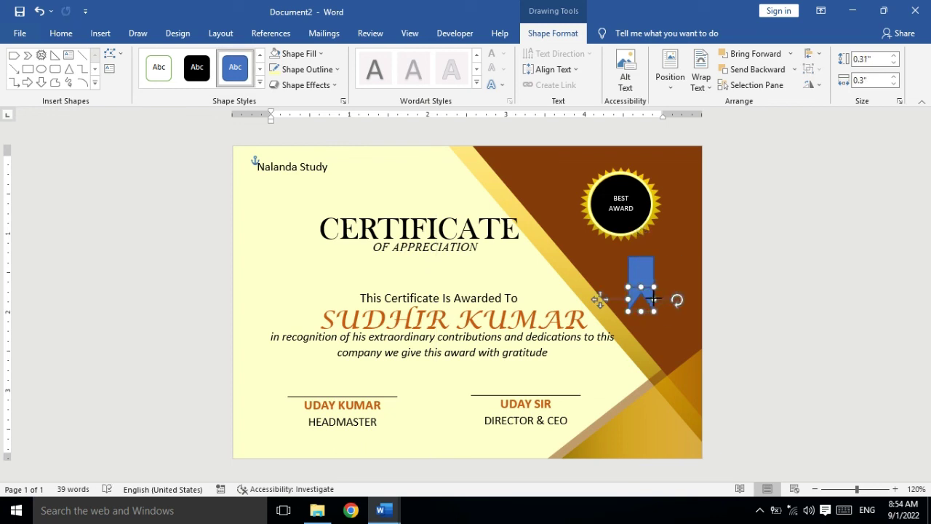
{"action": "left_click", "coordinate": [654, 305]}
{"action": "left_click", "coordinate": [648, 296]}
{"action": "left_click", "coordinate": [306, 69]}
{"action": "left_click", "coordinate": [327, 217]}
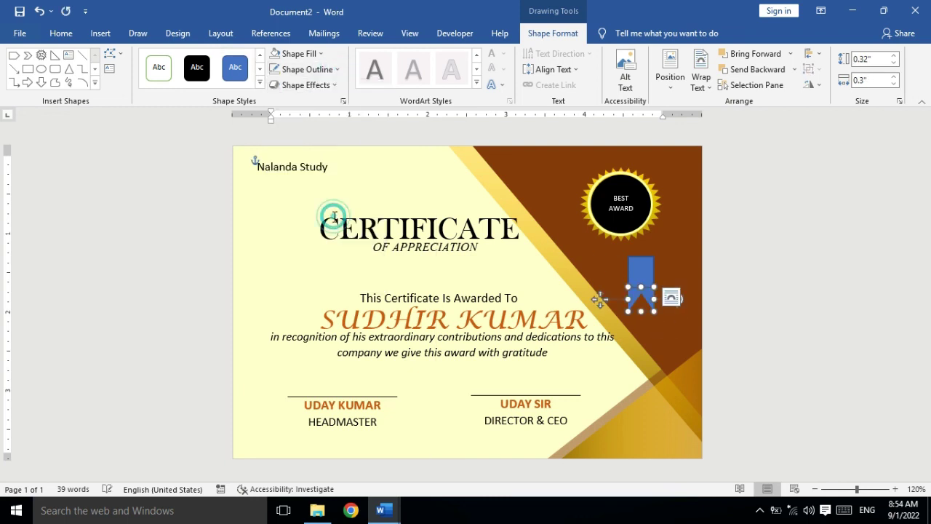
{"action": "left_click", "coordinate": [641, 275]}
{"action": "left_click", "coordinate": [338, 69]}
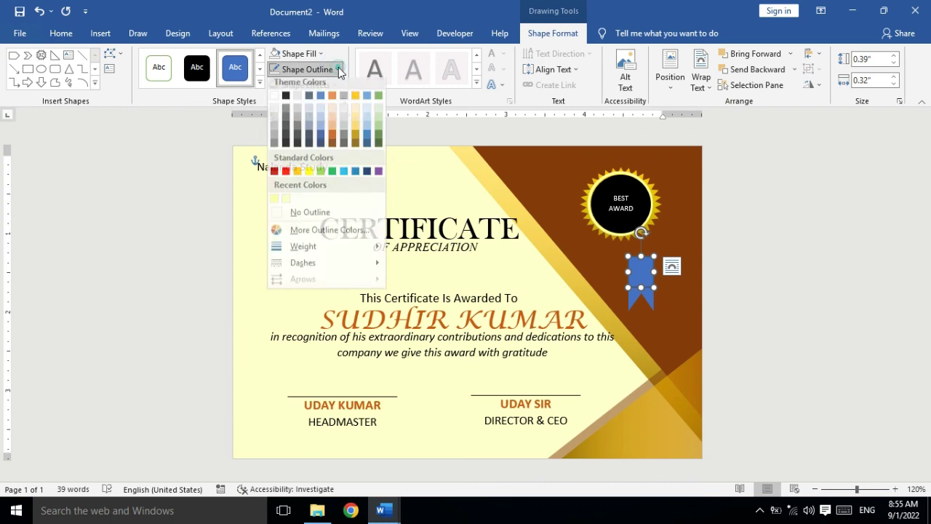
- Remove the other ribbon piece's outline and group the two ribbon pieces together
{"action": "left_click", "coordinate": [324, 215]}
{"action": "left_click", "coordinate": [648, 300]}
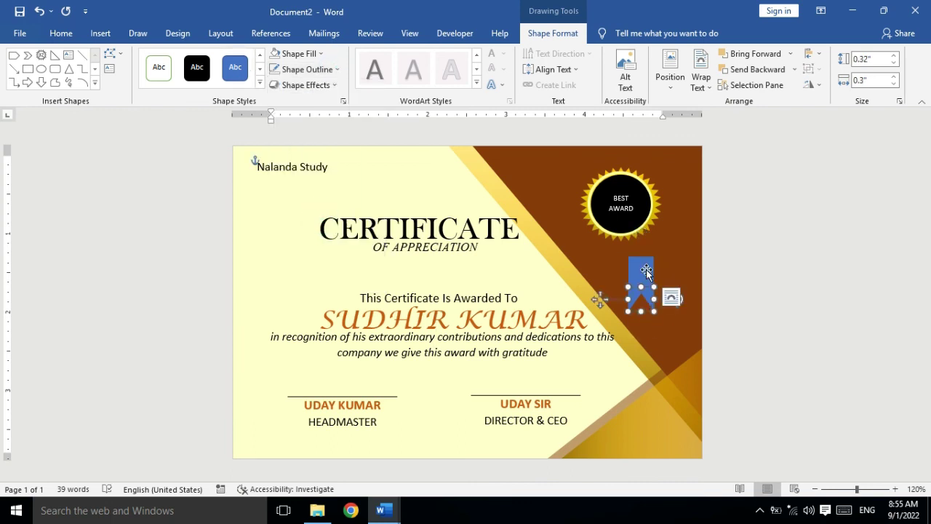
{"action": "left_click", "coordinate": [643, 269], "text": "shift"}
{"action": "left_click", "coordinate": [814, 69]}
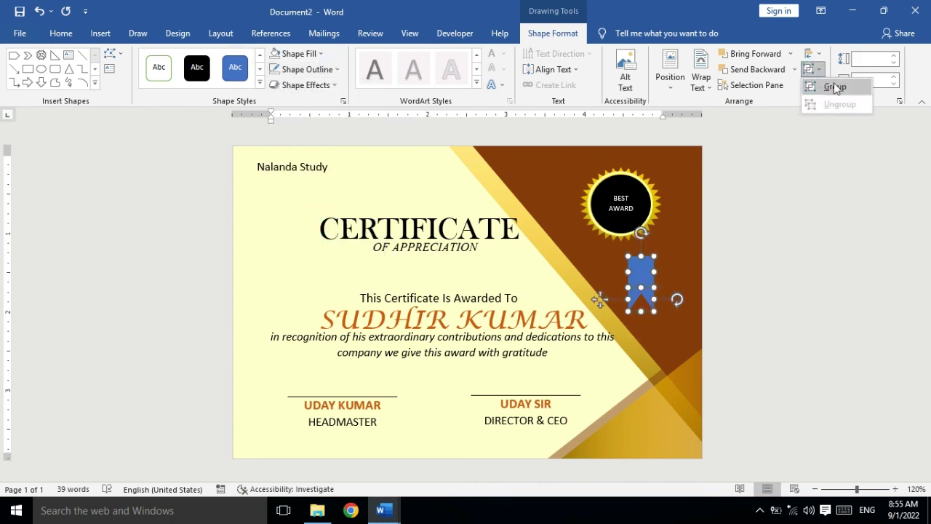
{"action": "left_click", "coordinate": [834, 86]}
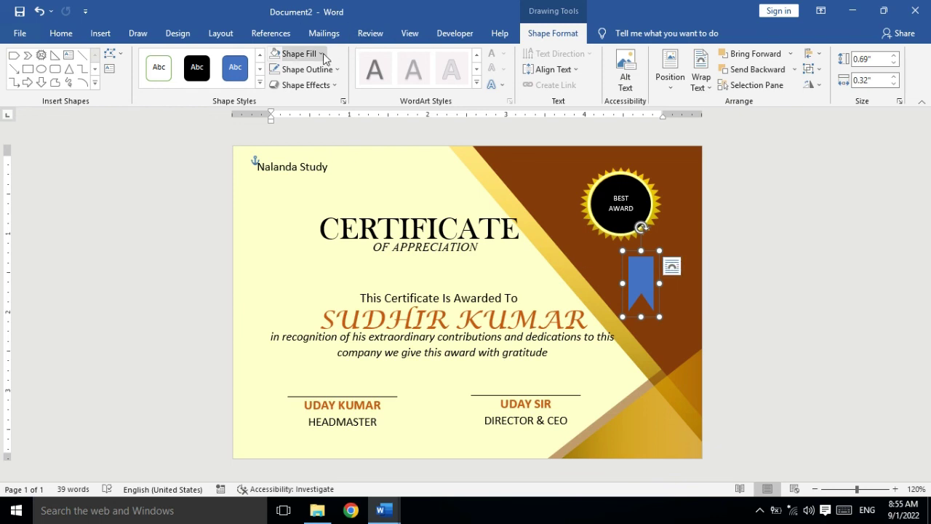
- Give the grouped ribbon a yellow gradient fill and move it directly beneath the badge
{"action": "left_click", "coordinate": [298, 53]}
{"action": "left_click", "coordinate": [465, 477]}
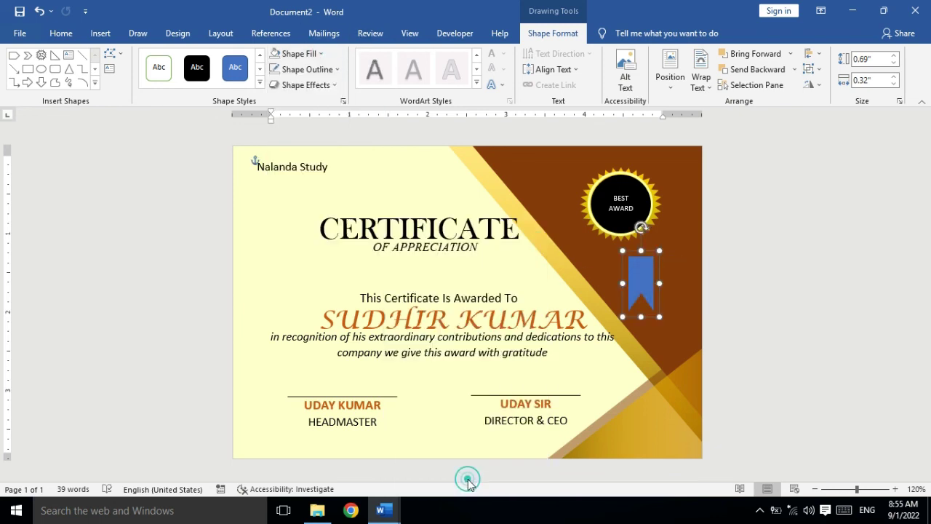
{"action": "left_click", "coordinate": [778, 229]}
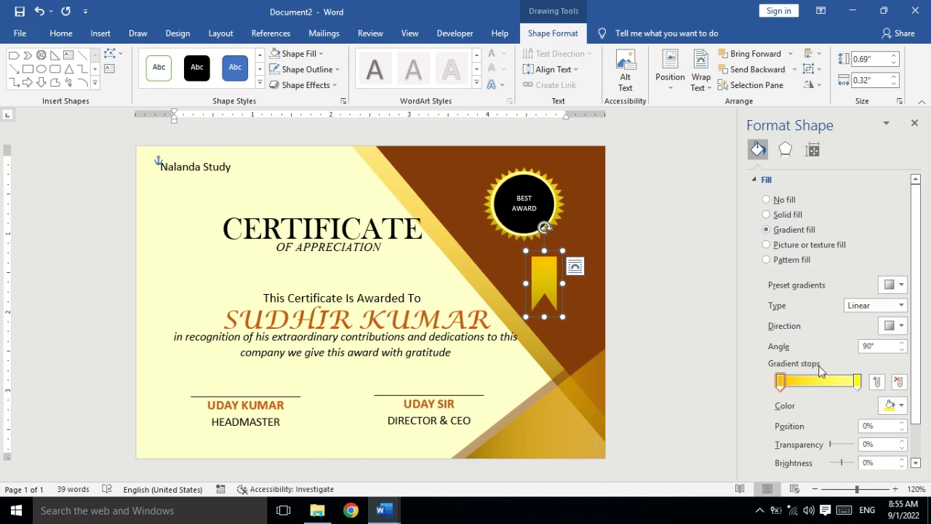
{"action": "left_click", "coordinate": [914, 122]}
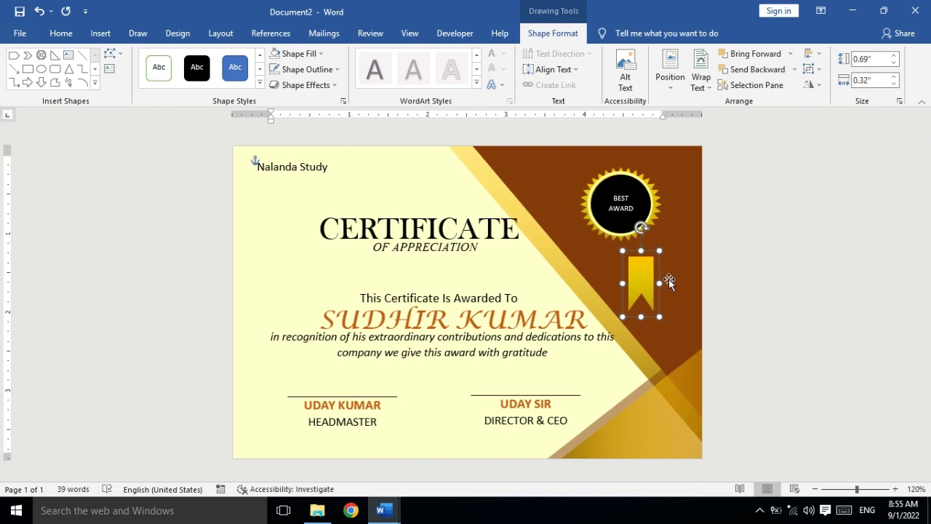
{"action": "left_click_drag", "start_coordinate": [640, 276], "coordinate": [621, 249]}
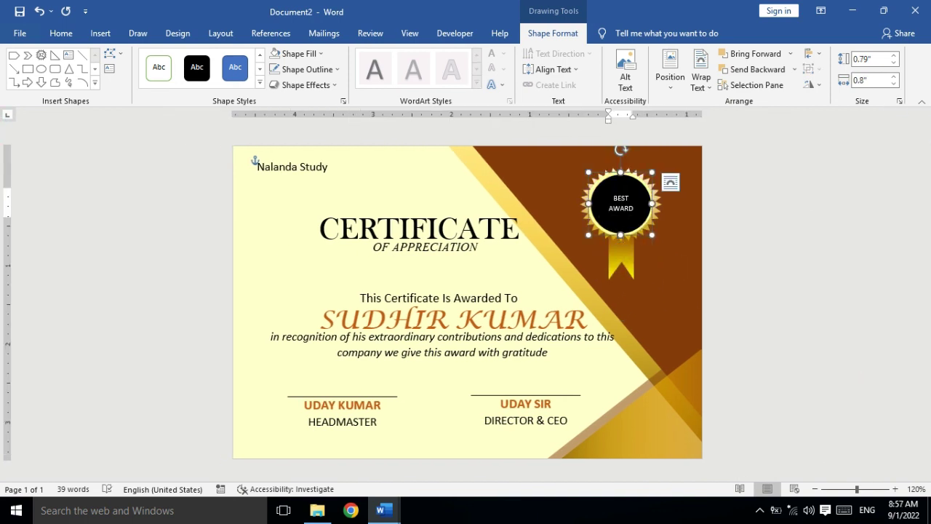
- Group the black badge, gold ribbon and starburst into a single seal object
{"action": "left_click", "coordinate": [622, 225], "text": "shift"}
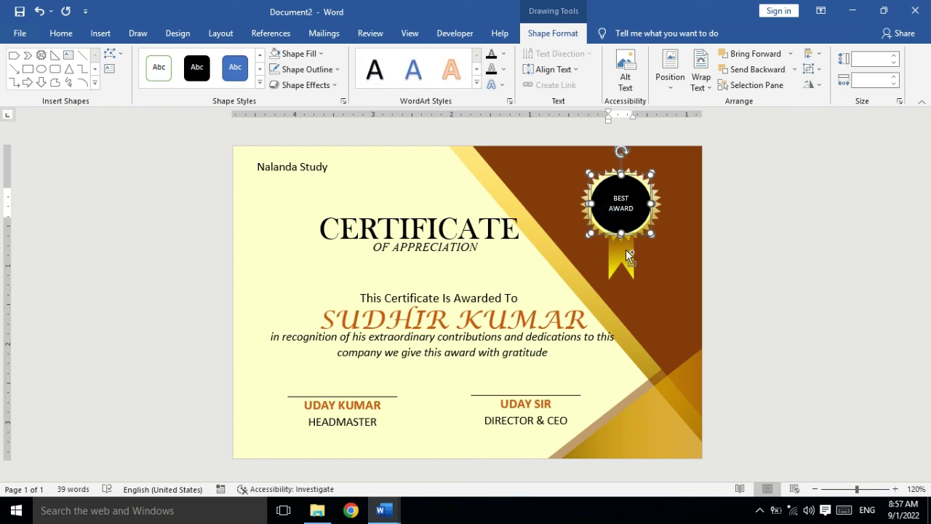
{"action": "left_click", "coordinate": [630, 267], "text": "shift"}
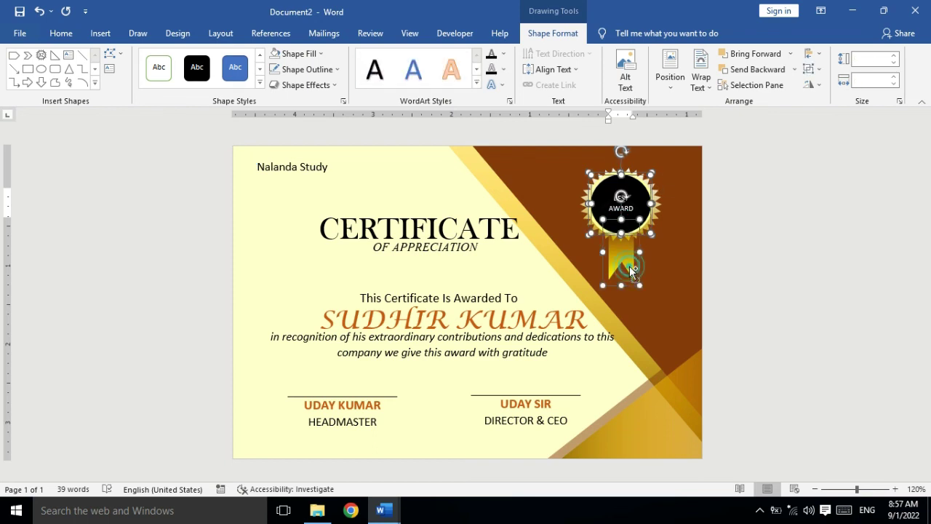
{"action": "left_click", "coordinate": [660, 203], "text": "shift"}
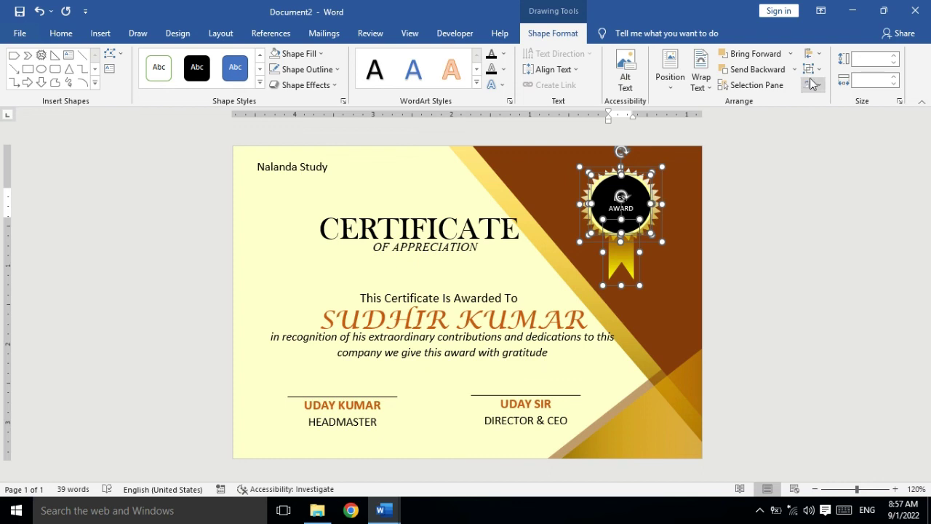
{"action": "left_click", "coordinate": [812, 84]}
{"action": "left_click", "coordinate": [830, 85]}
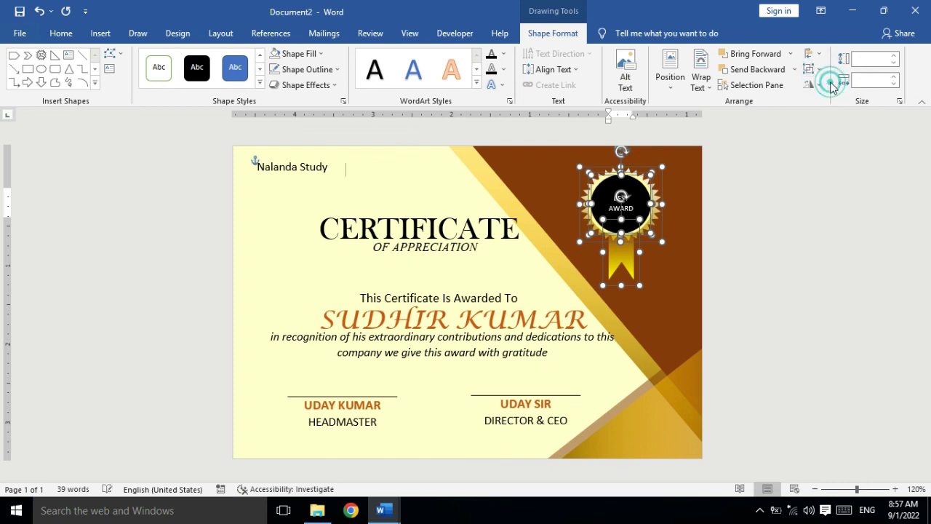
- Undo an accidental background change and move the grouped seal slightly lower into its final position
{"action": "left_click", "coordinate": [638, 291]}
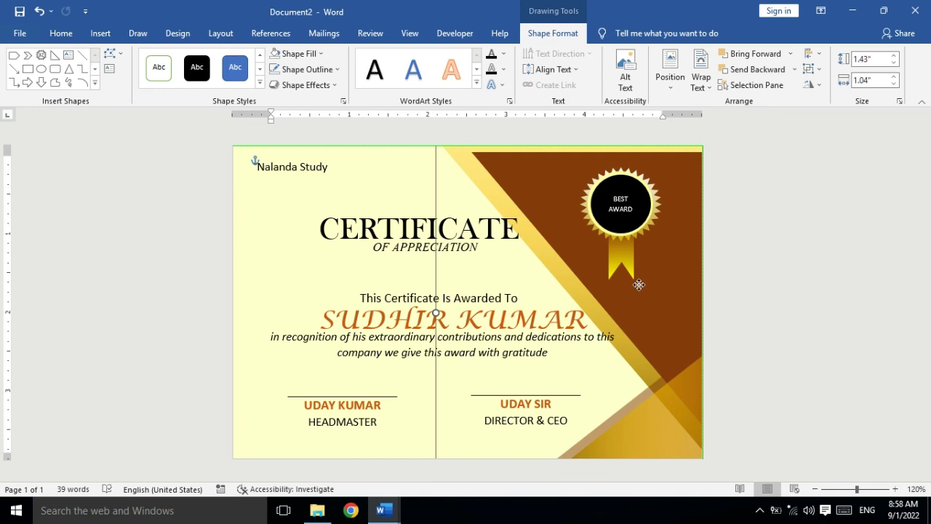
{"action": "key", "text": "ctrl+z"}
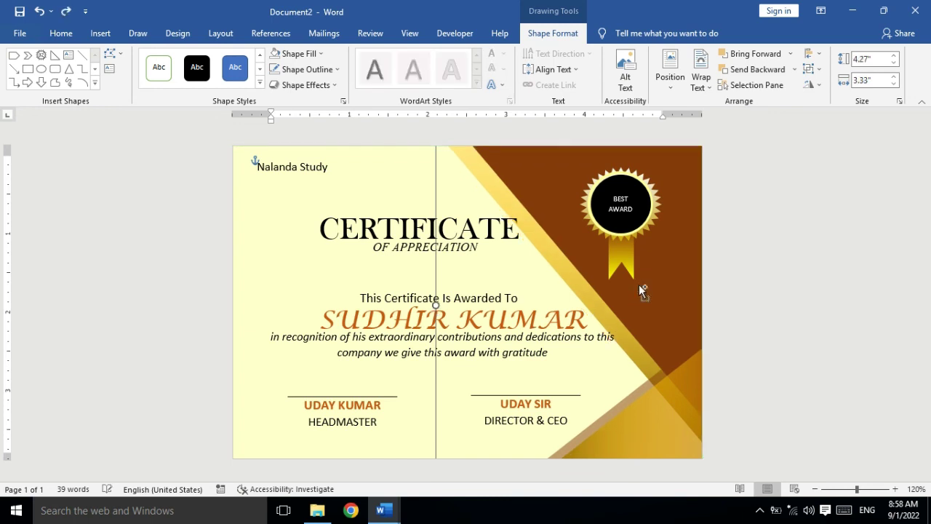
{"action": "left_click", "coordinate": [638, 238]}
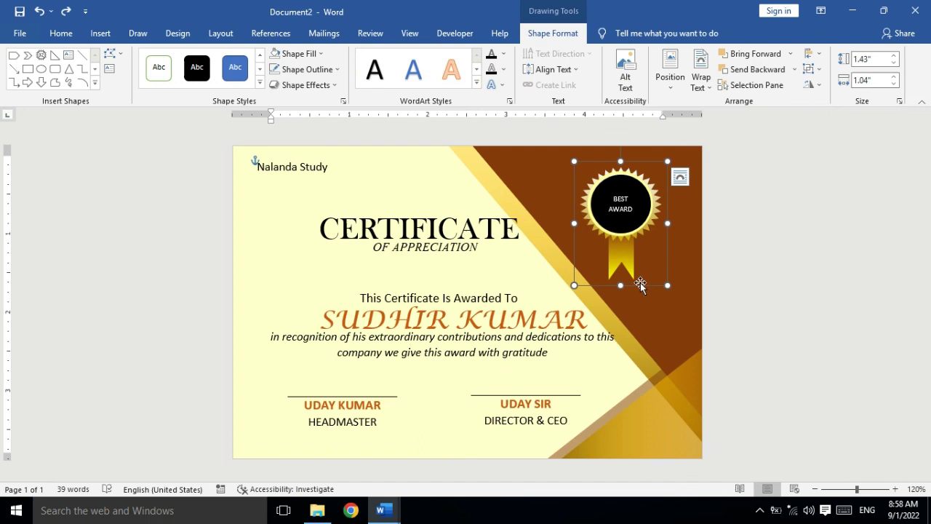
{"action": "left_click_drag", "start_coordinate": [641, 287], "coordinate": [646, 305]}
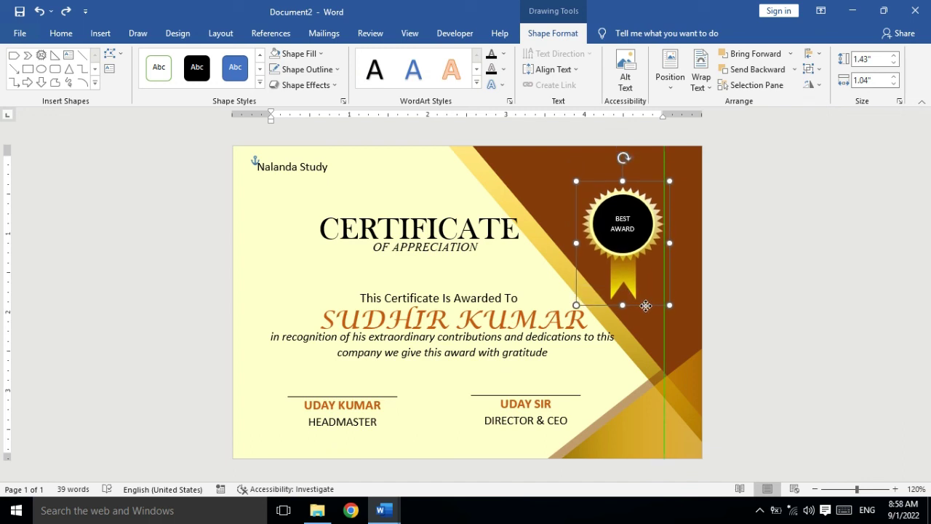
{"action": "left_click_drag", "start_coordinate": [642, 304], "coordinate": [637, 302]}
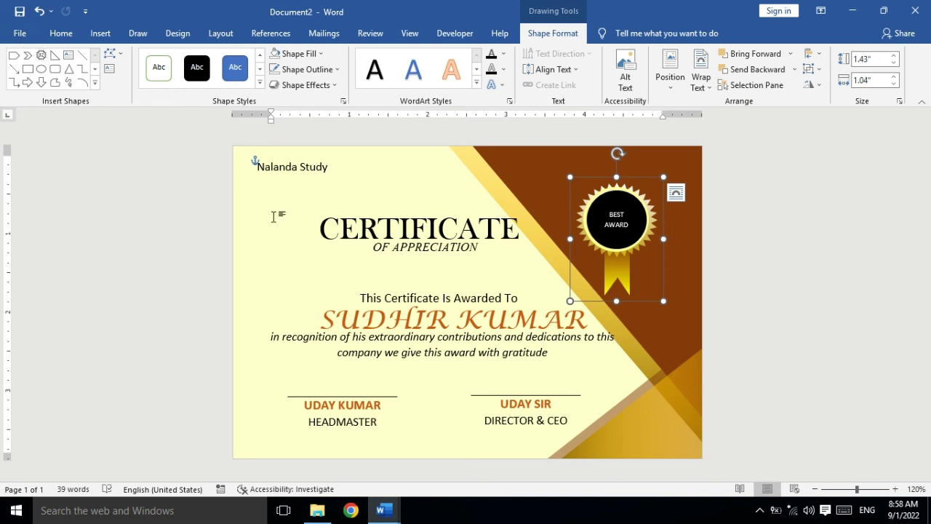
{"action": "left_click", "coordinate": [272, 165]}
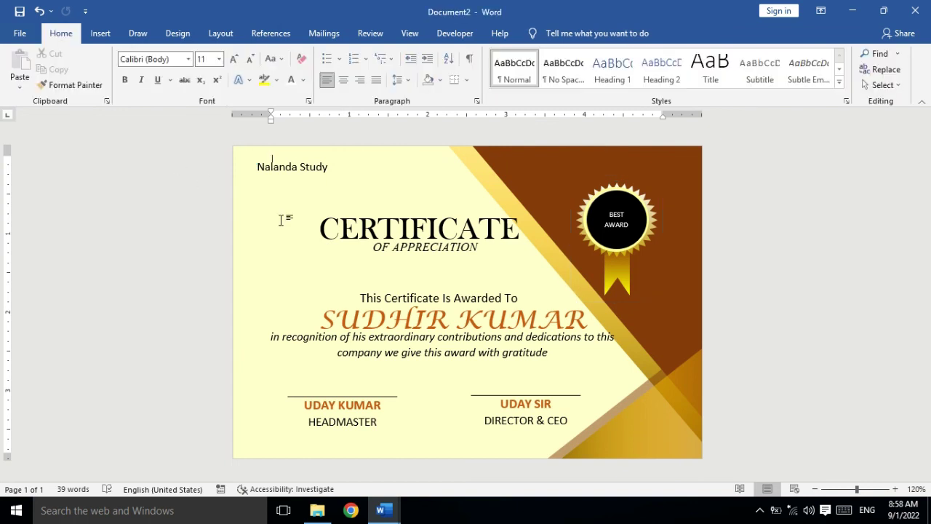